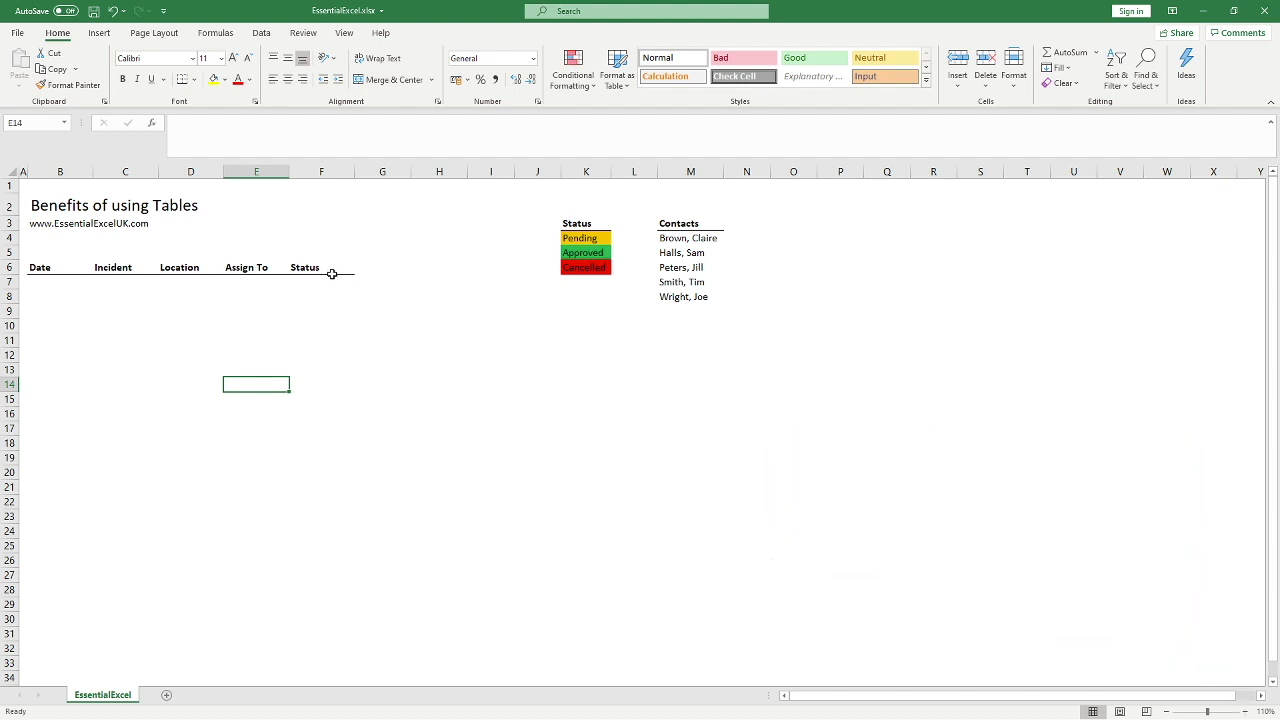
# Review the Status values and Contacts names lists on the sheet
pyautogui.click(325, 268)
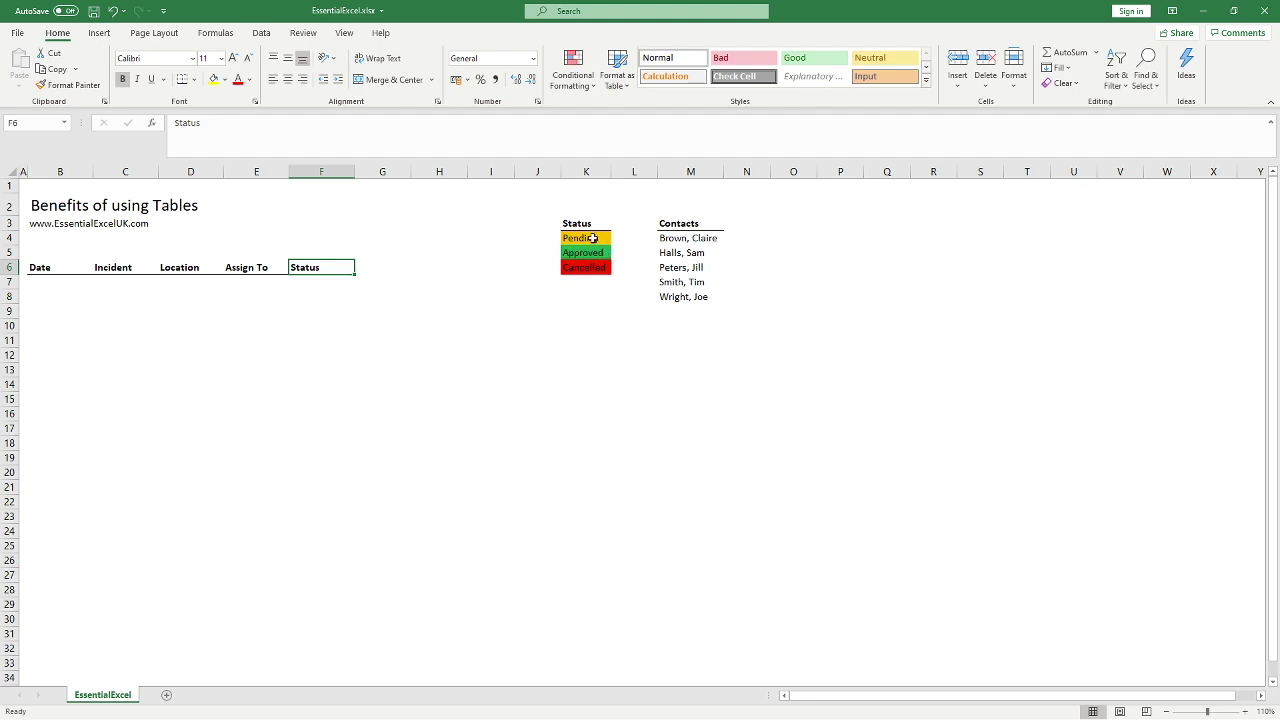
pyautogui.moveTo(588, 237); pyautogui.dragTo(592, 265)
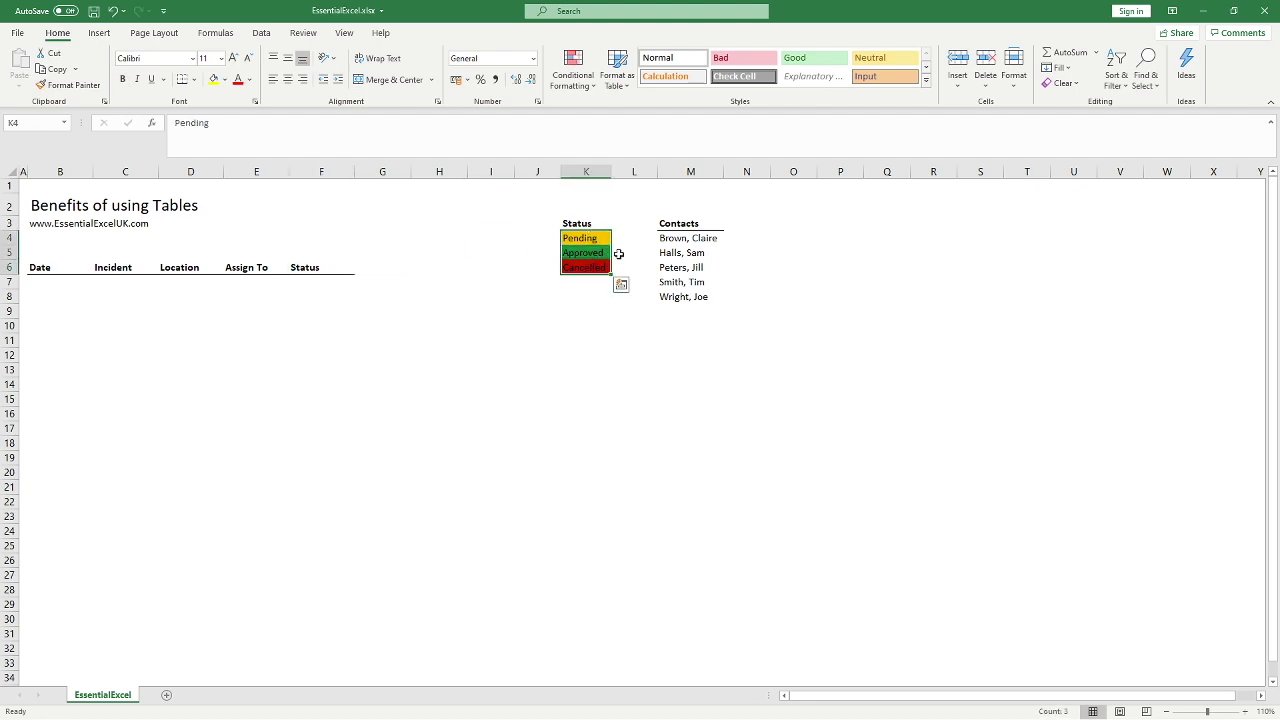
pyautogui.click(257, 280)
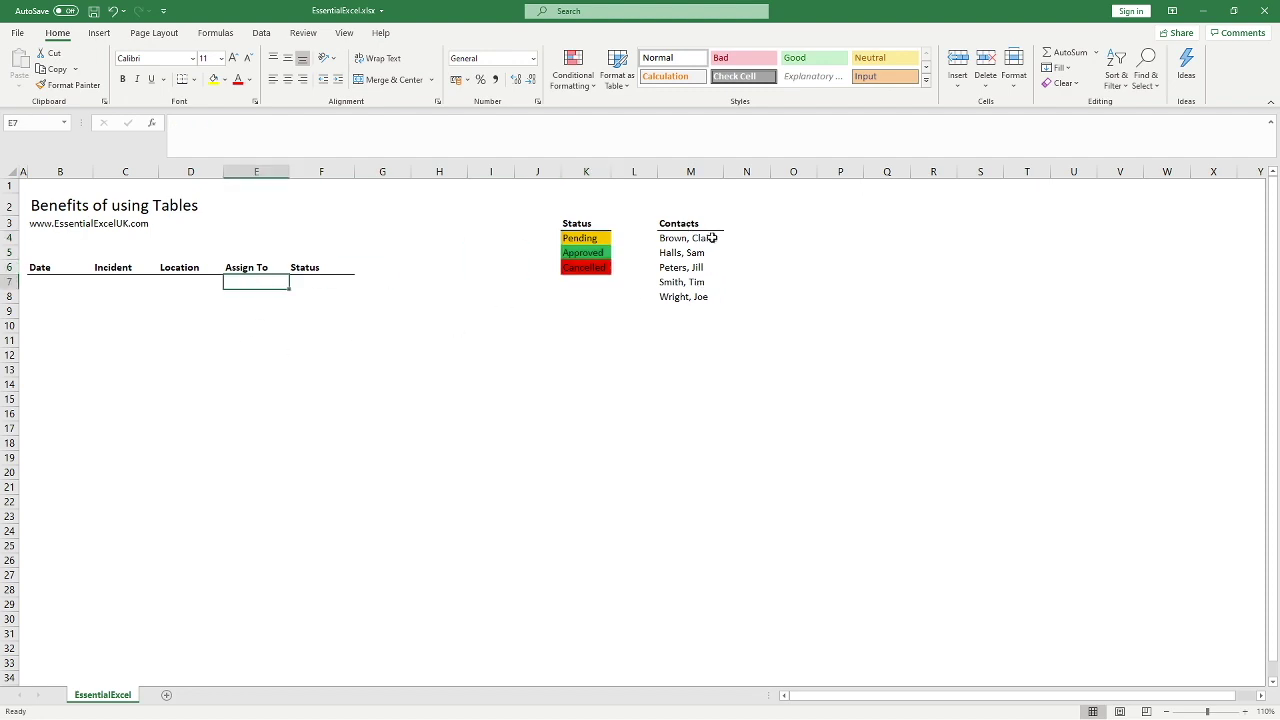
pyautogui.moveTo(694, 240); pyautogui.dragTo(695, 300)
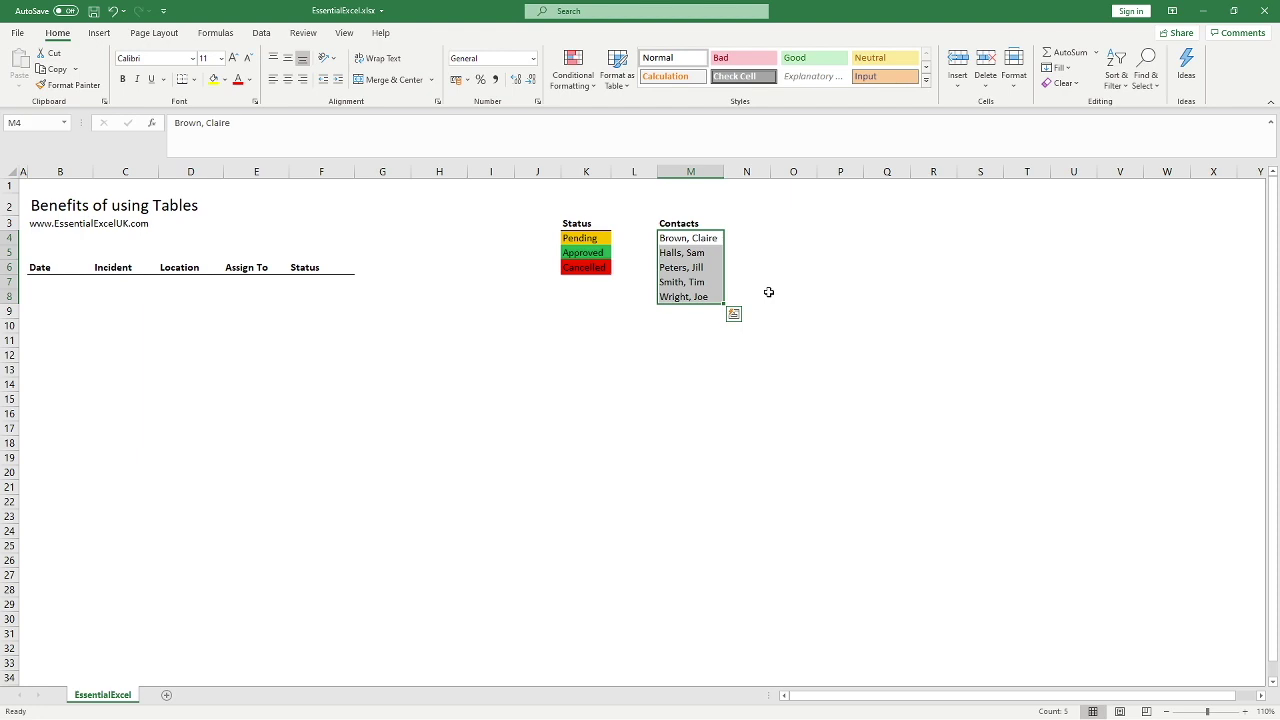
pyautogui.moveTo(586, 240); pyautogui.dragTo(590, 271)
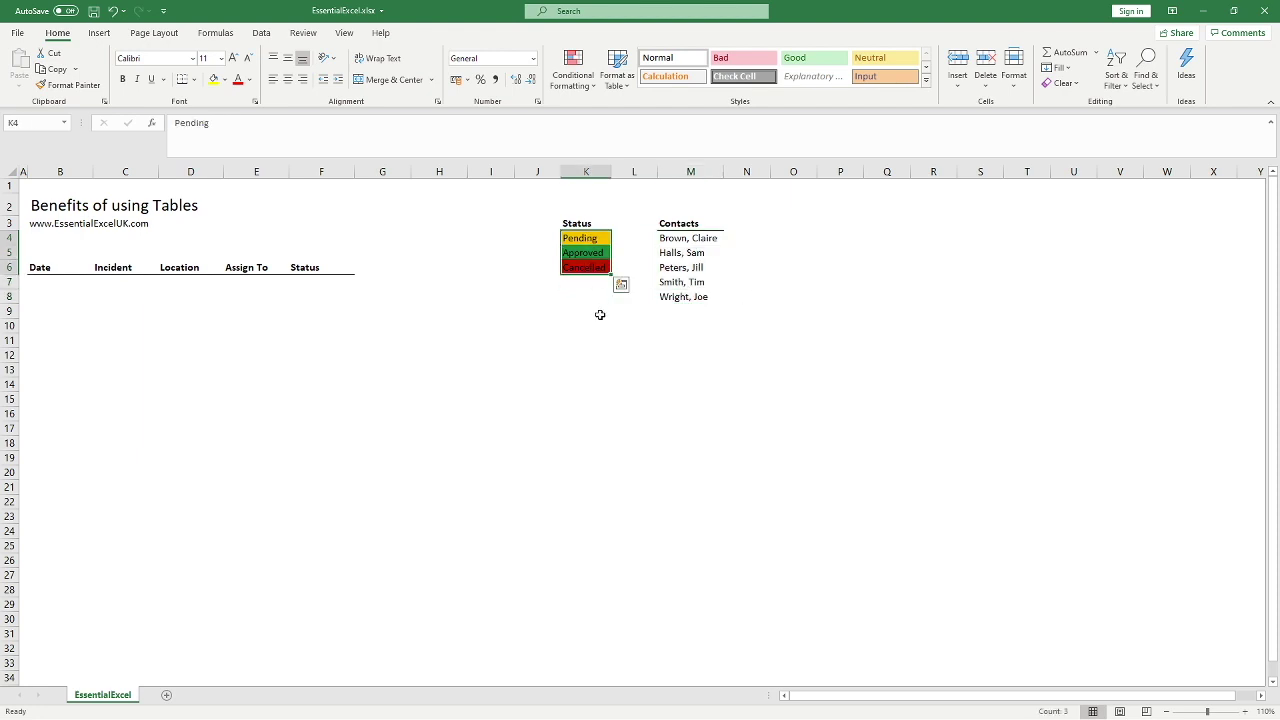
pyautogui.click(603, 240)
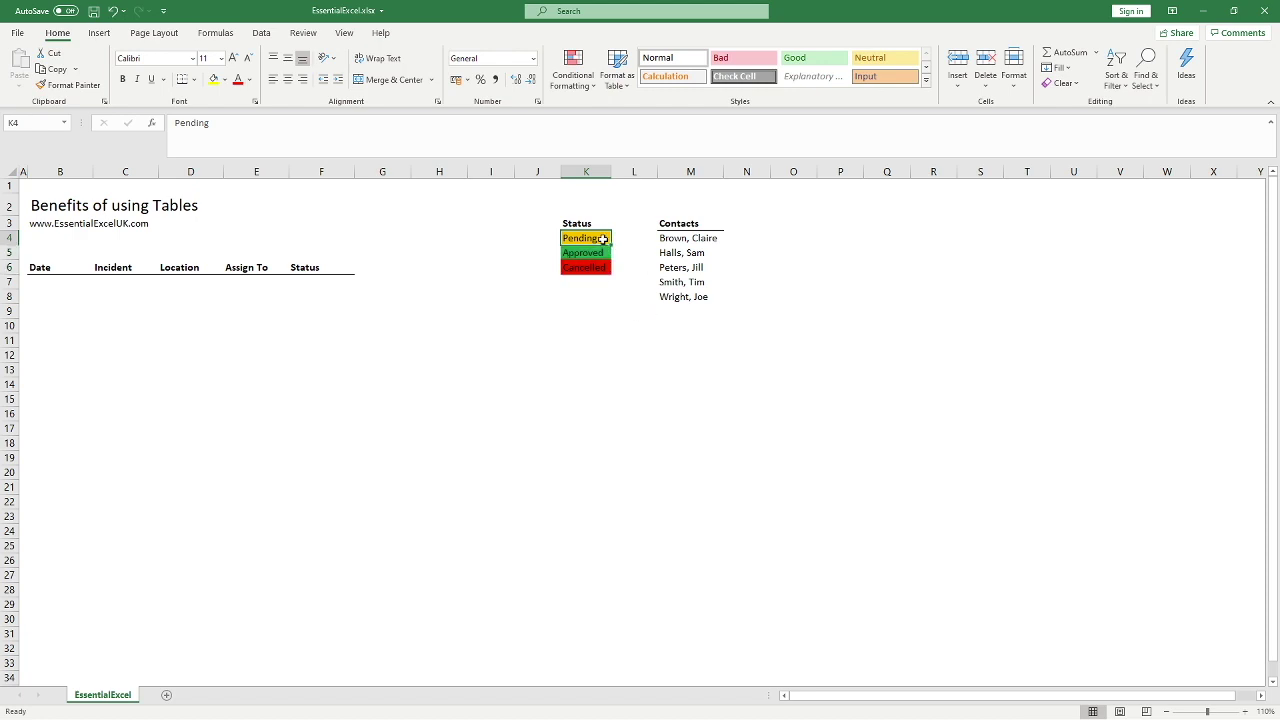
pyautogui.click(594, 330)
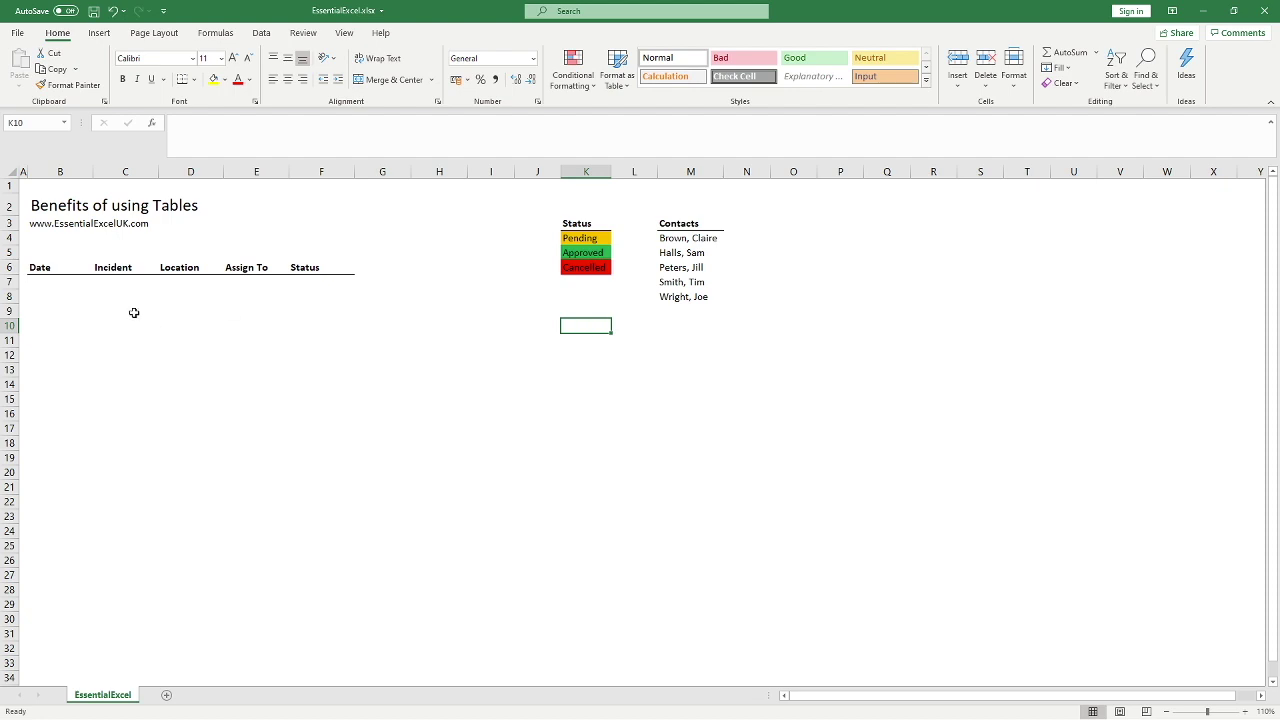
# Enter 01/04/2020 in B7 and Trip in C7
pyautogui.click(48, 283)
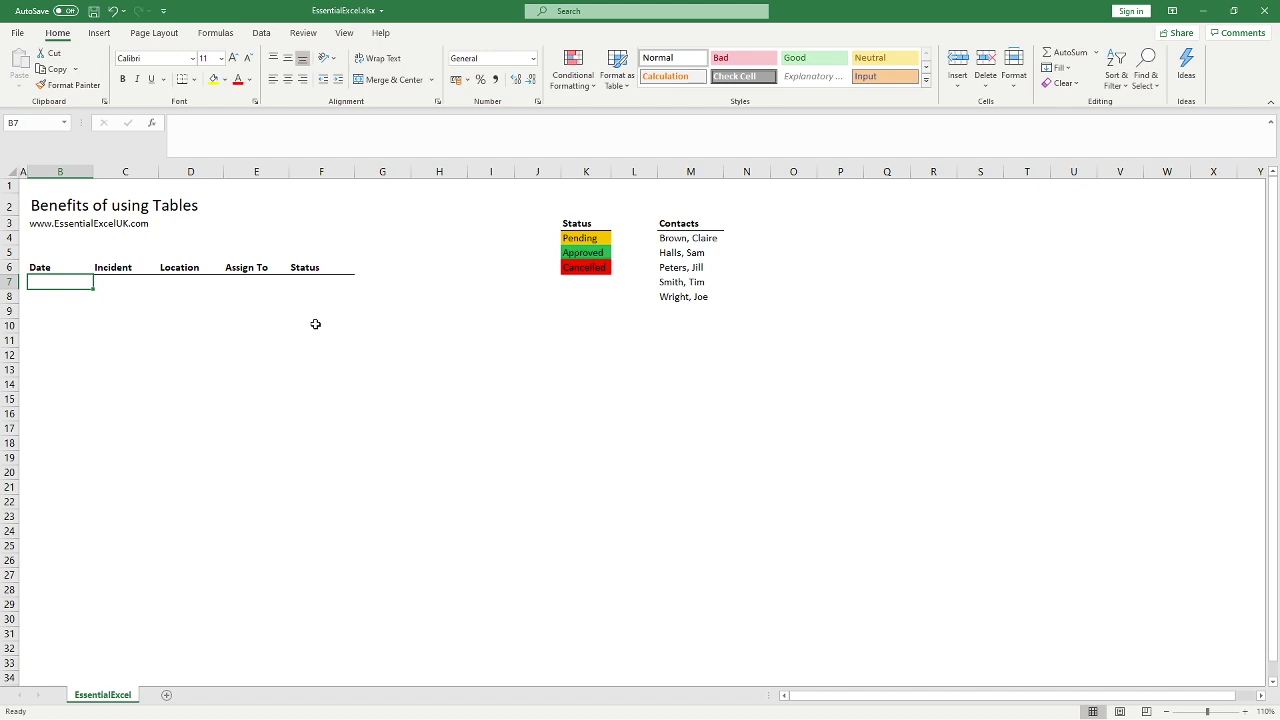
pyautogui.write('1/0')
pyautogui.write('4/2020')
pyautogui.press('Tab')
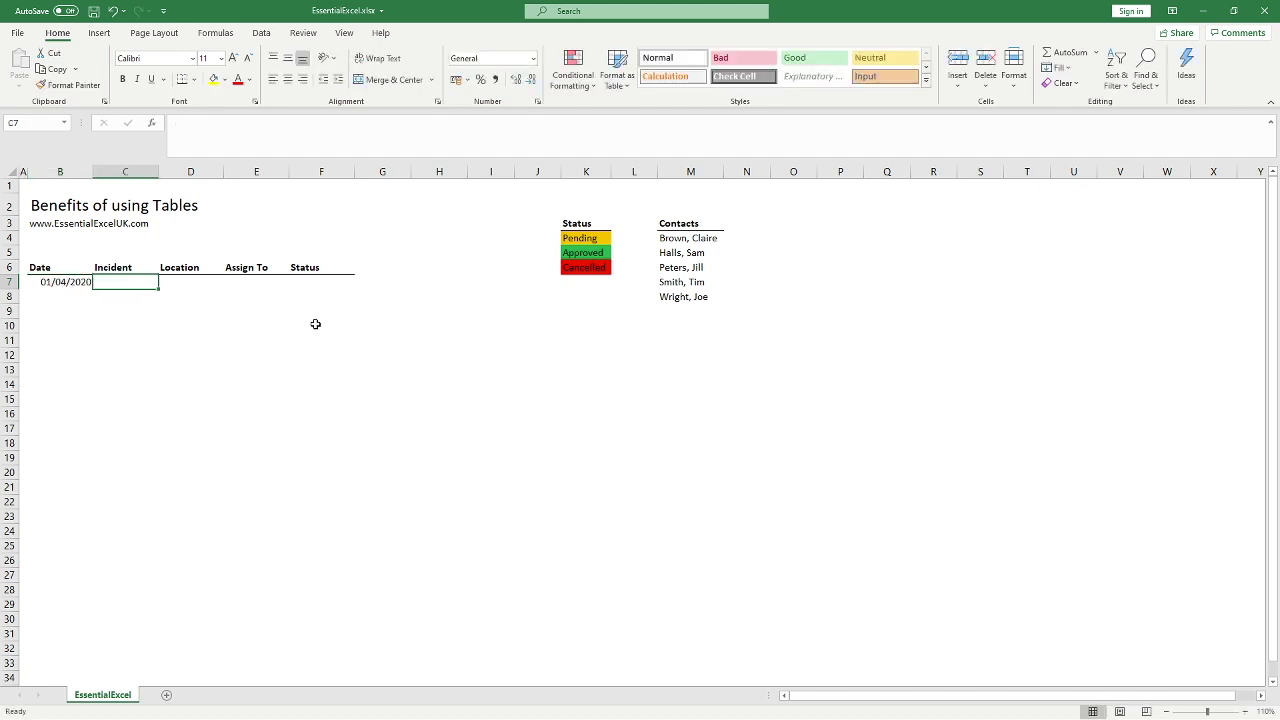
pyautogui.write('Trip')
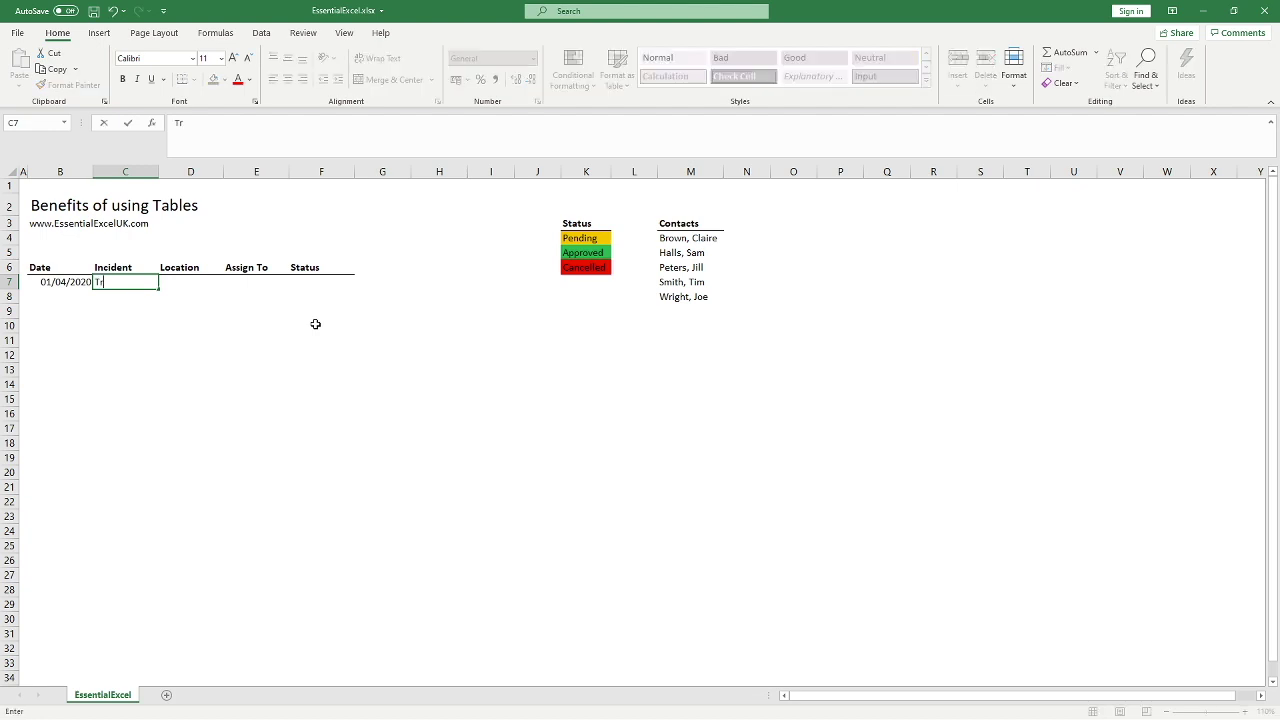
pyautogui.press('Tab')
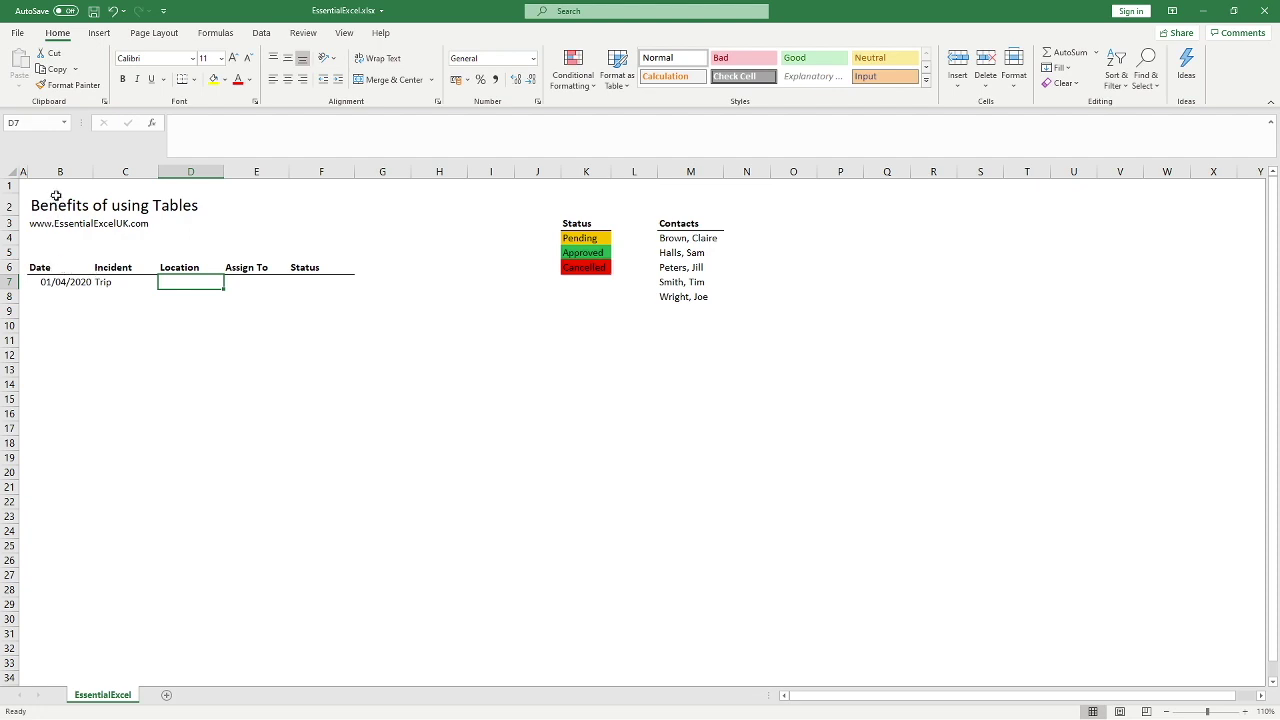
# Left-align columns B through F
pyautogui.moveTo(59, 175); pyautogui.dragTo(349, 174)
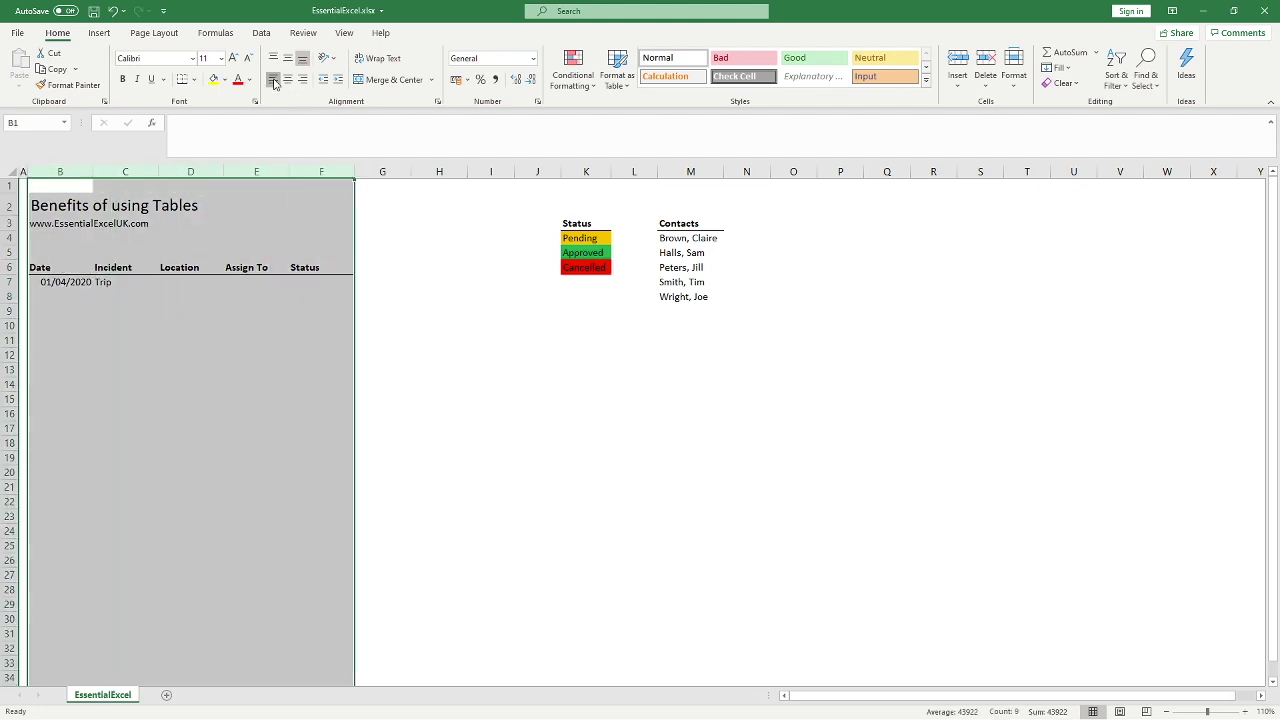
pyautogui.click(274, 83)
pyautogui.click(414, 223)
# Fill D7:F7 with London, a contact's name and Pending
pyautogui.click(180, 285)
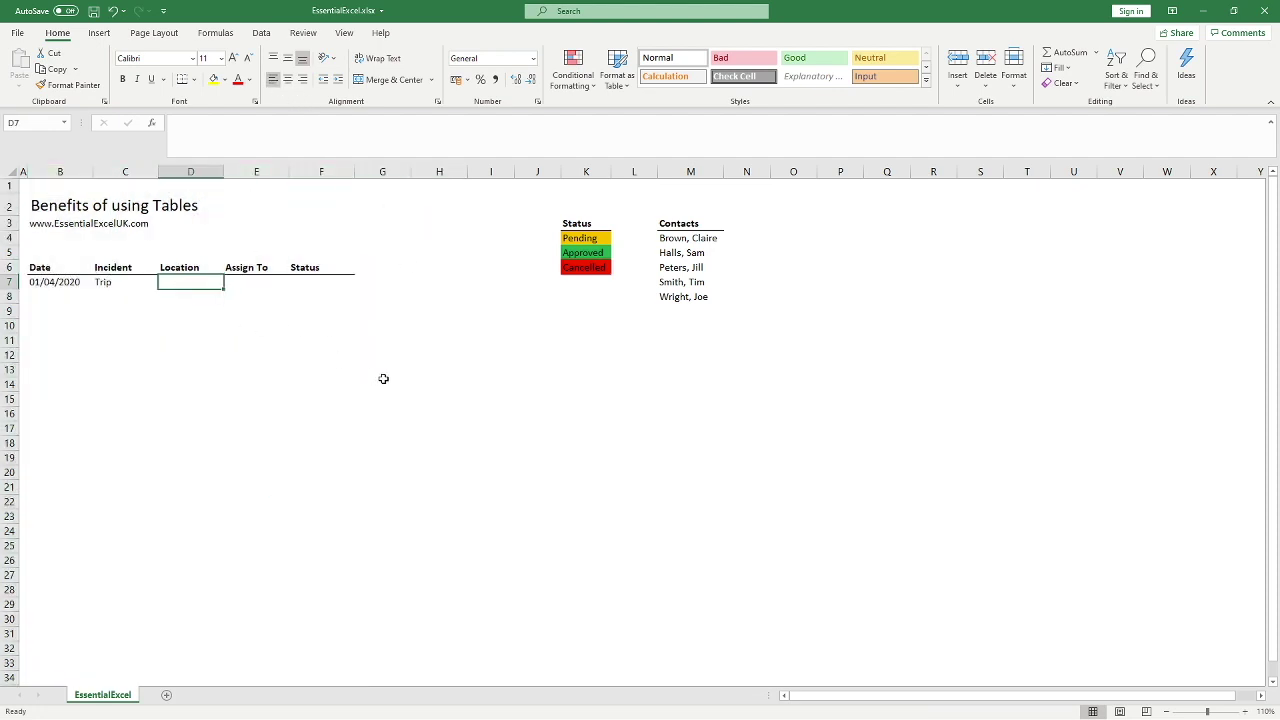
pyautogui.write('London')
pyautogui.press('Tab')
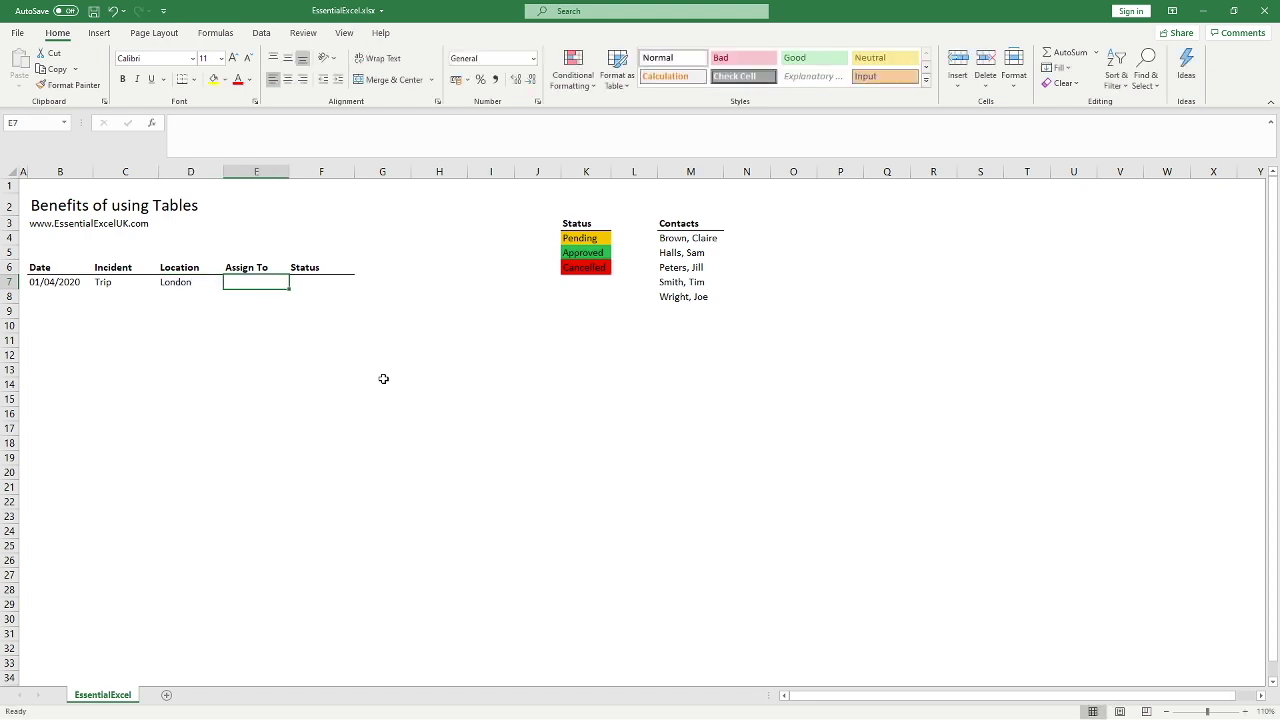
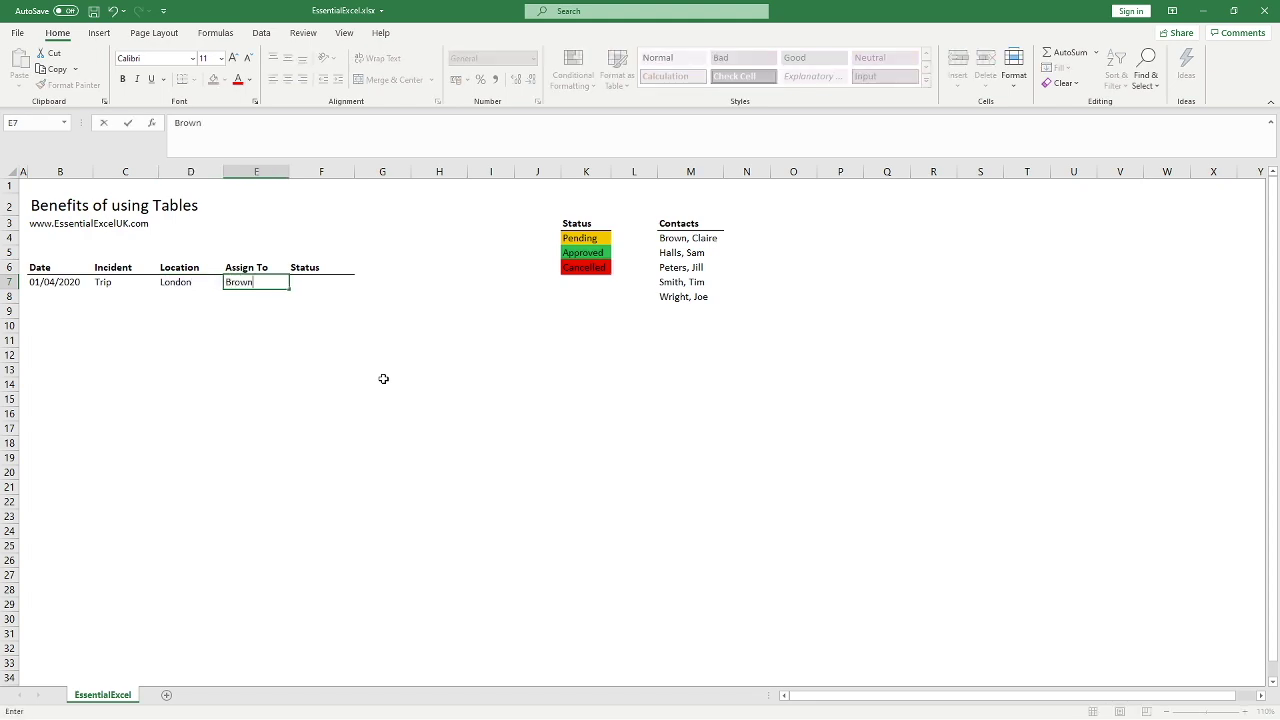
pyautogui.press('Tab')
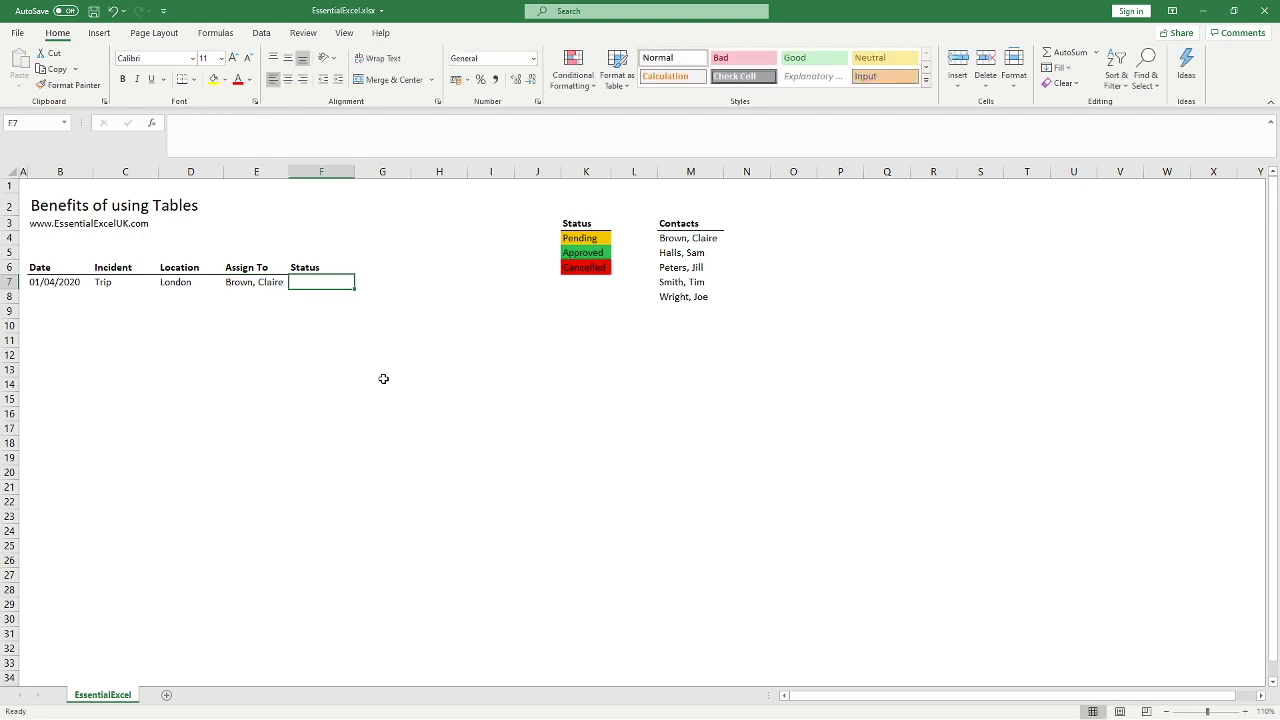
pyautogui.write('Pending')
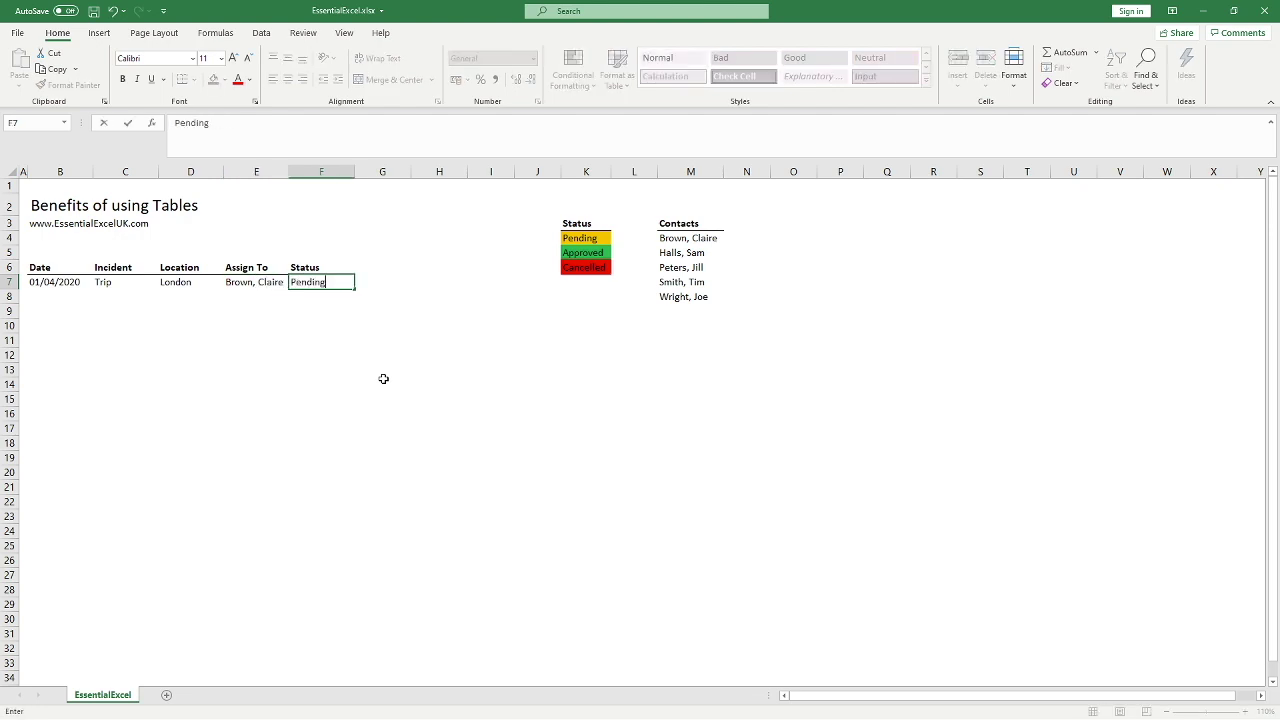
pyautogui.press('Return')
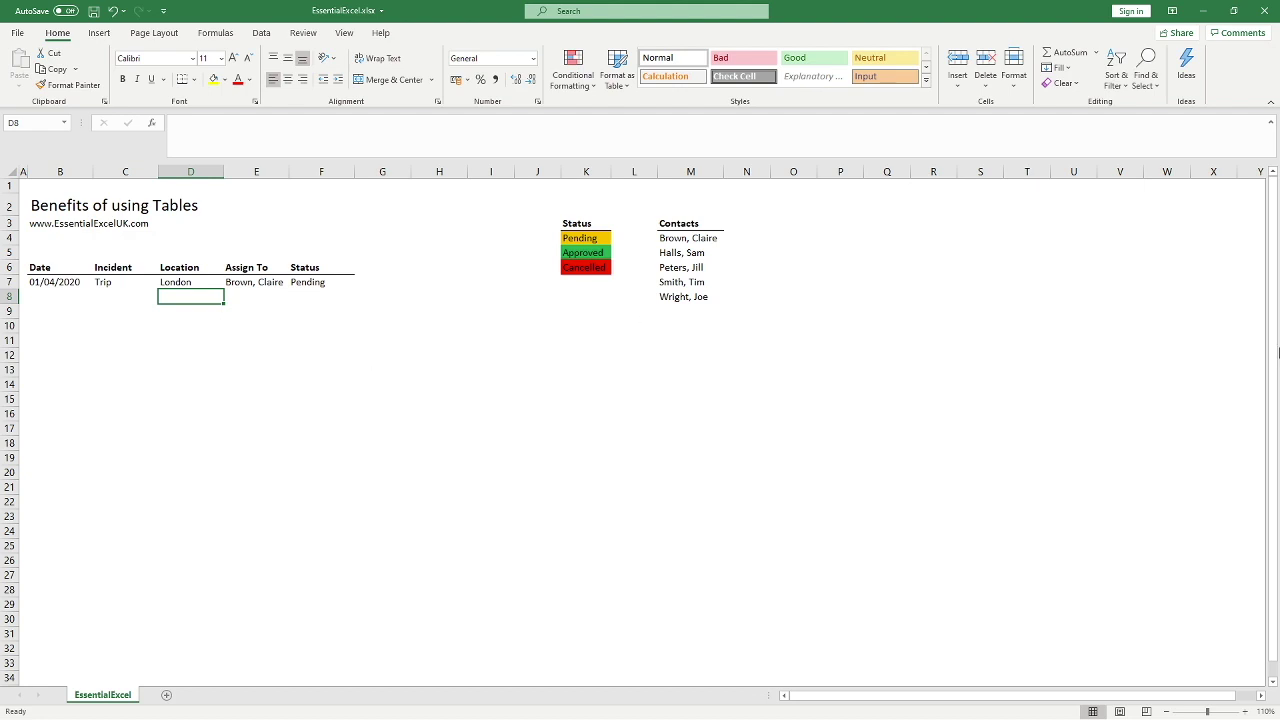
# Give E7:E10 List data validation with source M4:M8, the Contacts names
pyautogui.click(247, 285)
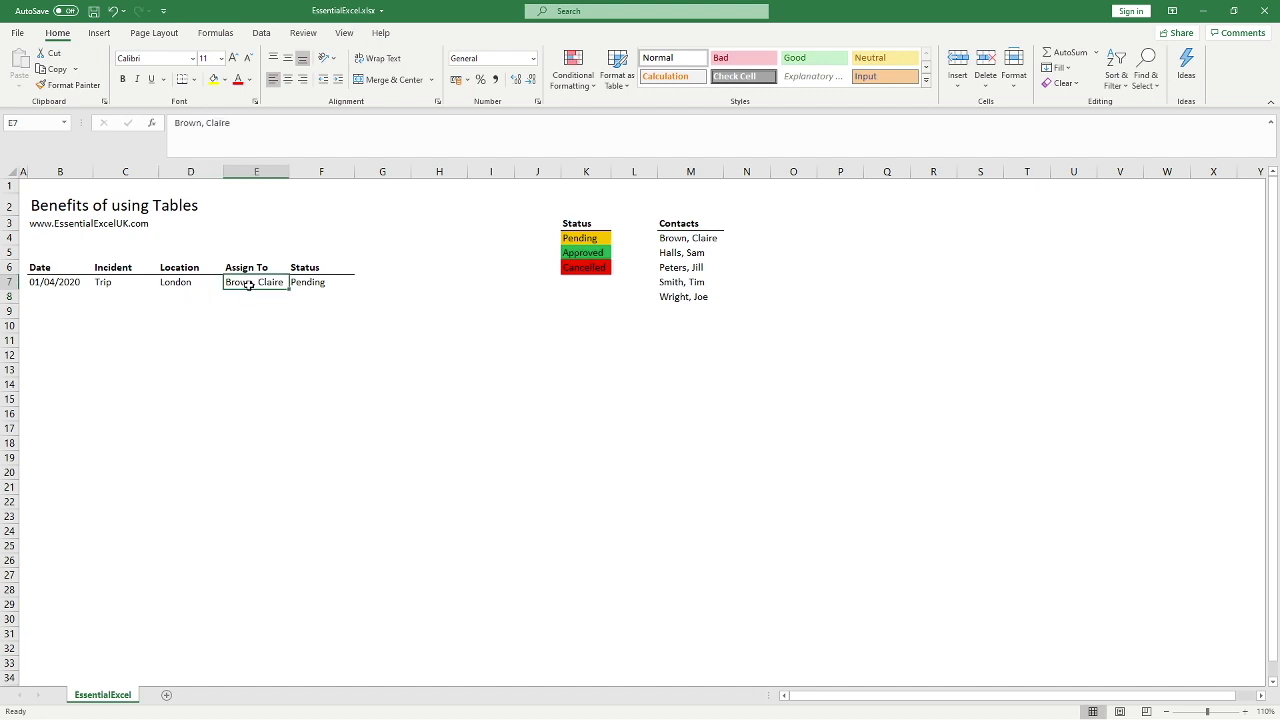
pyautogui.moveTo(251, 284); pyautogui.dragTo(252, 328)
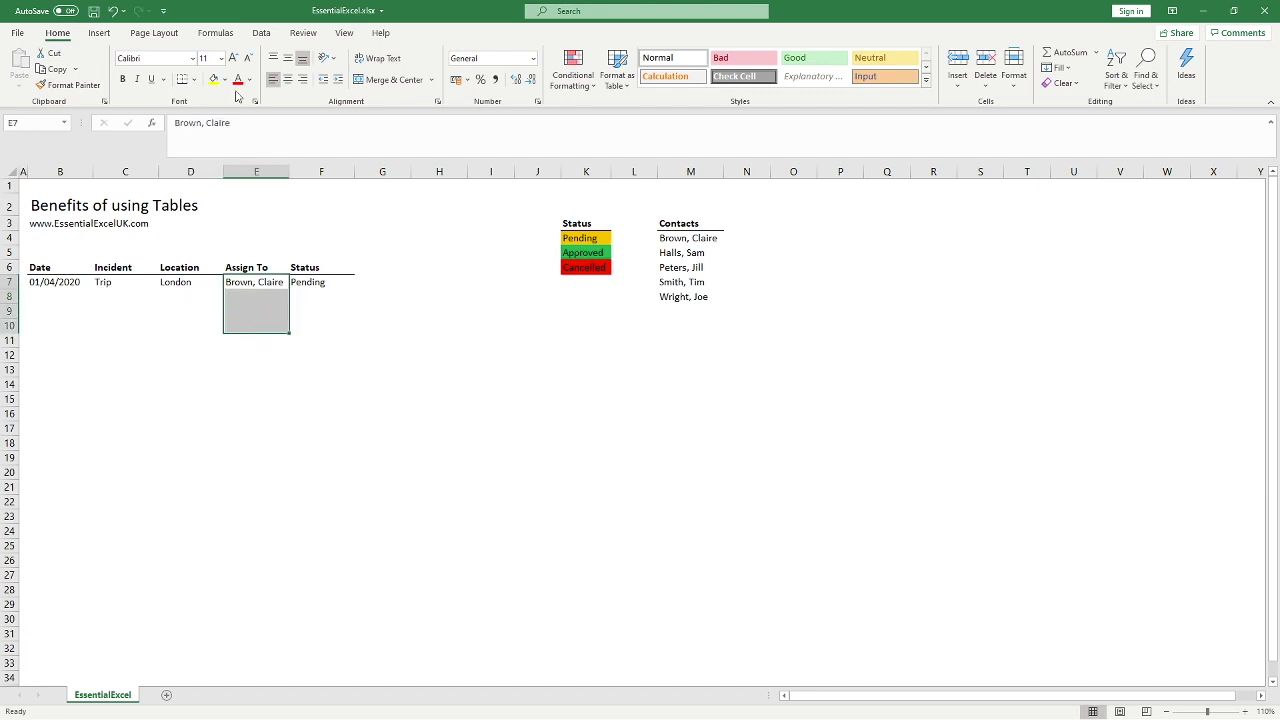
pyautogui.click(261, 33)
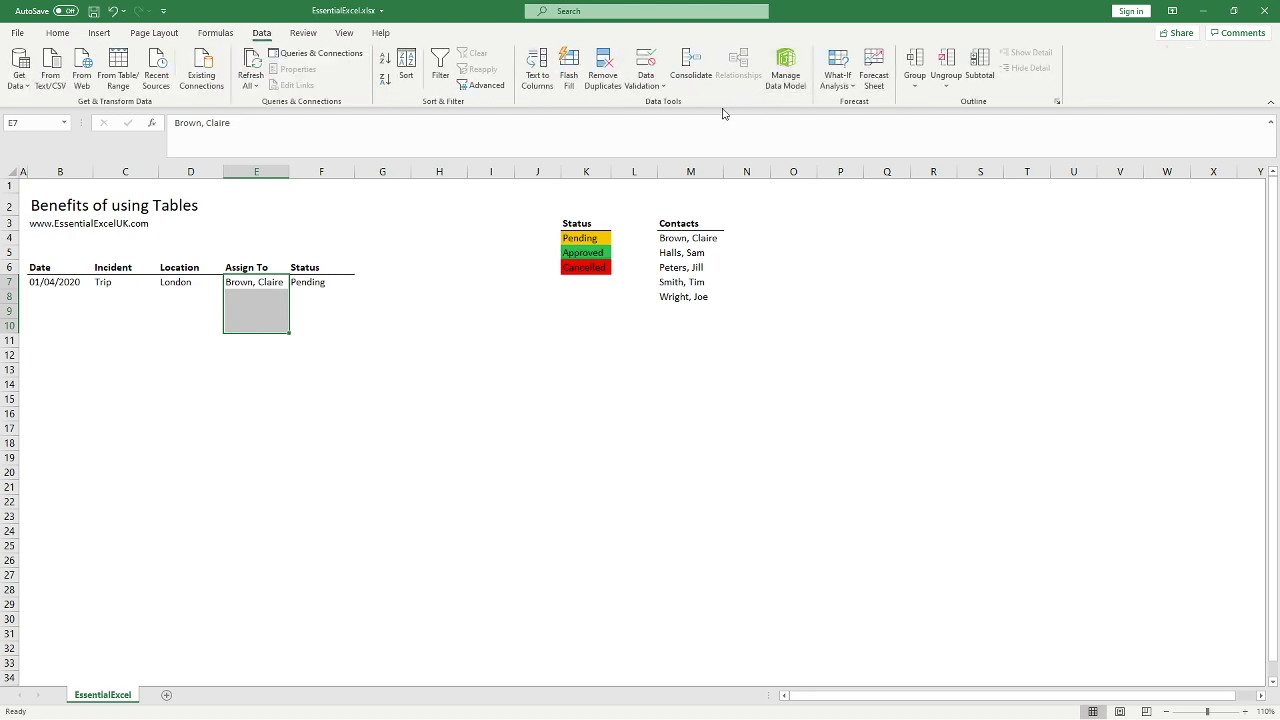
pyautogui.click(645, 84)
pyautogui.click(660, 104)
pyautogui.click(590, 381)
pyautogui.click(572, 428)
pyautogui.click(585, 381)
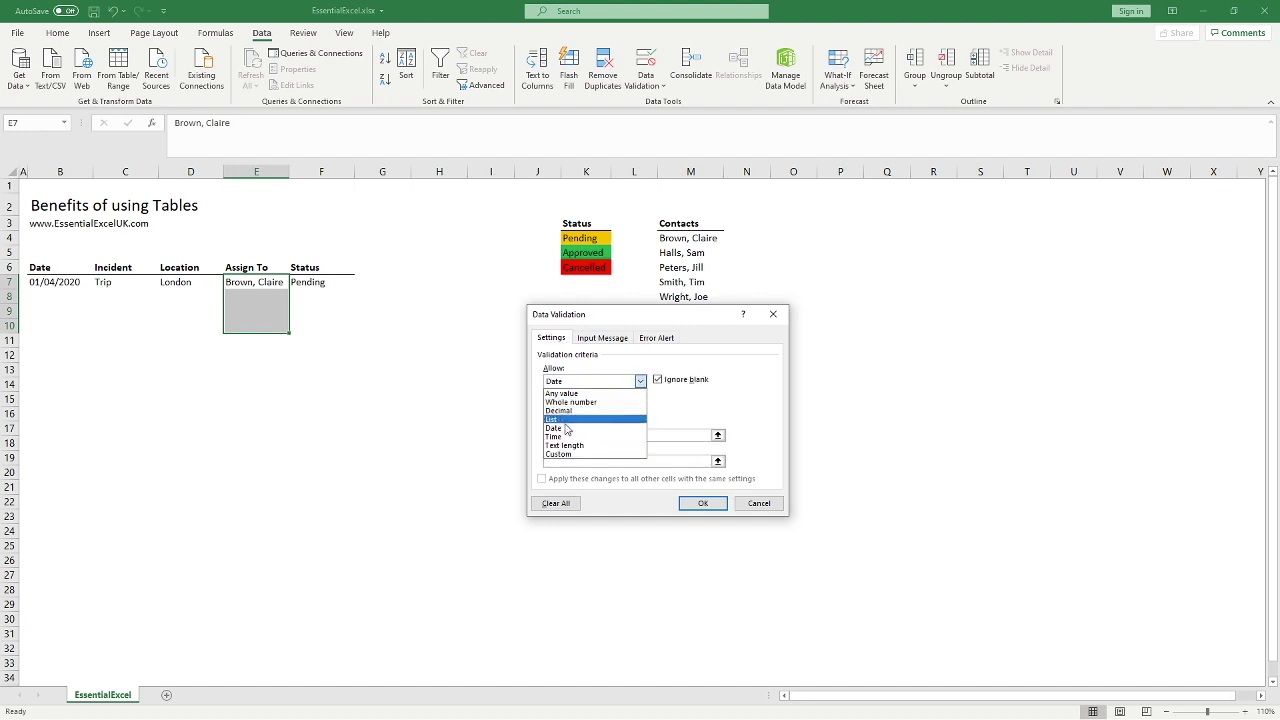
pyautogui.click(561, 432)
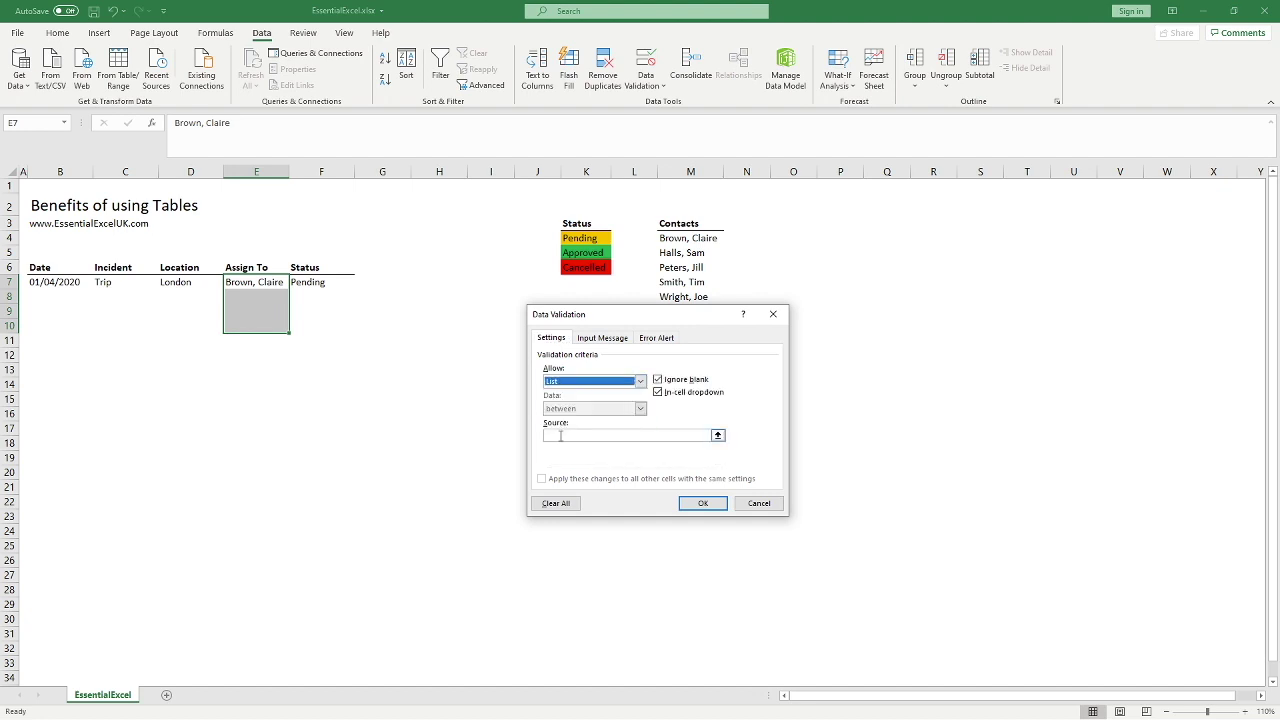
pyautogui.click(718, 436)
pyautogui.moveTo(688, 238); pyautogui.dragTo(686, 296)
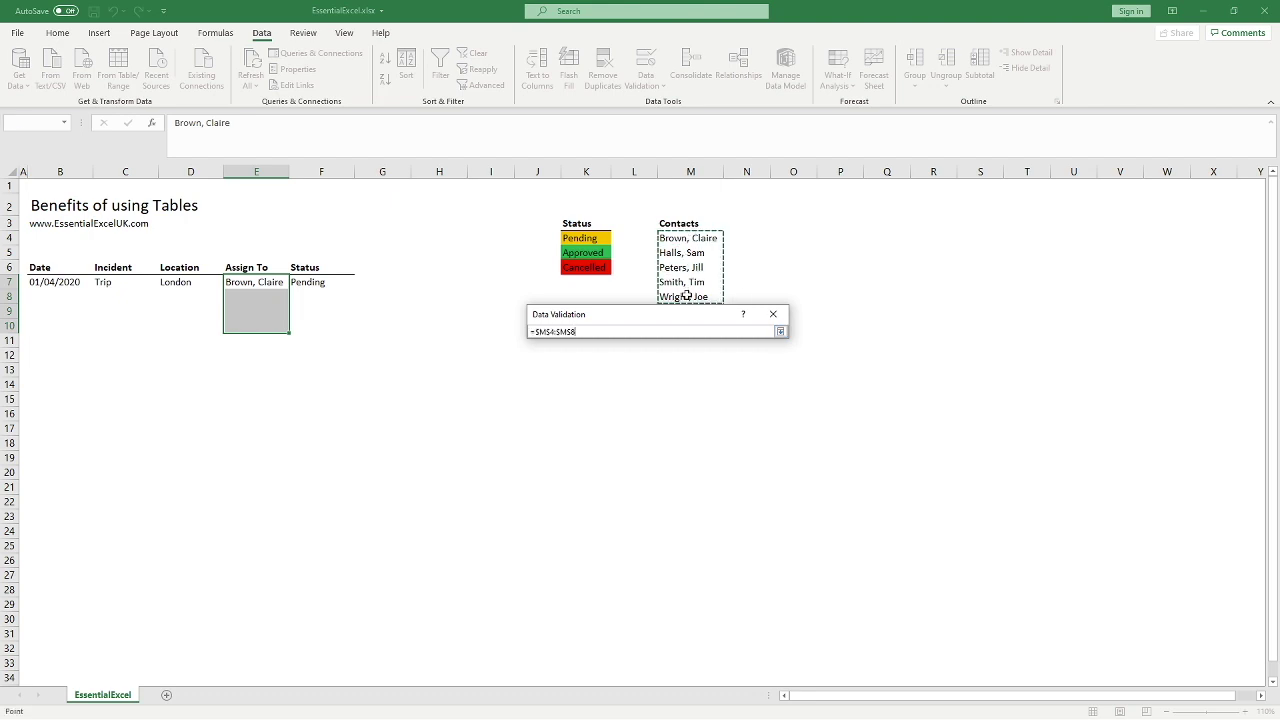
# Confirm the Contacts list validation on E7:E10
pyautogui.click(782, 332)
pyautogui.click(717, 506)
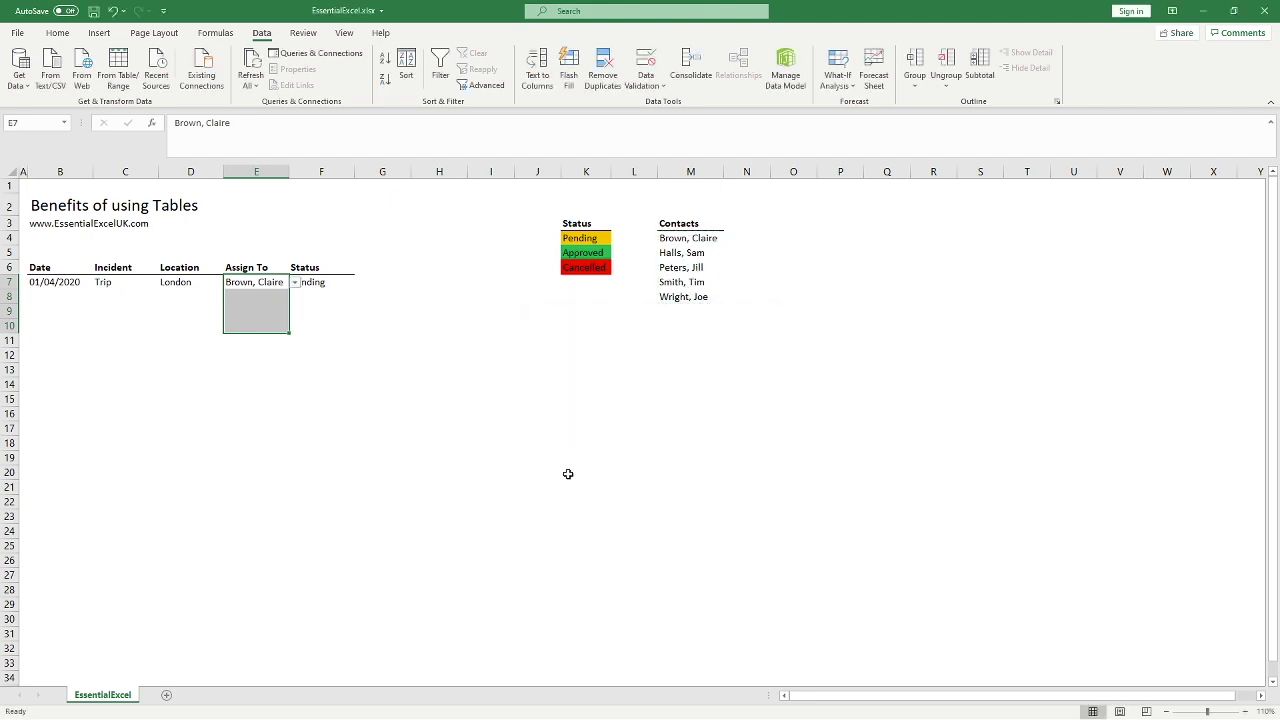
pyautogui.click(402, 388)
# Try E7's contact drop-down by picking a different name
pyautogui.click(274, 281)
pyautogui.click(295, 283)
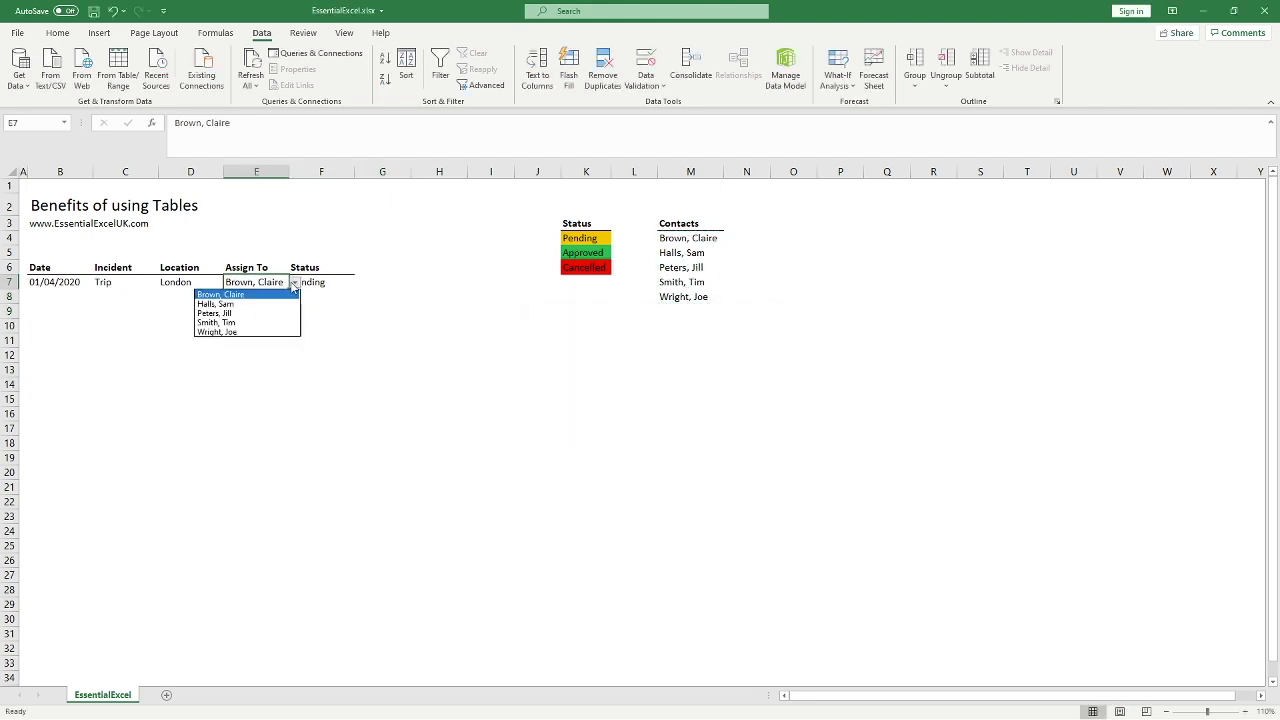
pyautogui.click(264, 313)
pyautogui.click(263, 312)
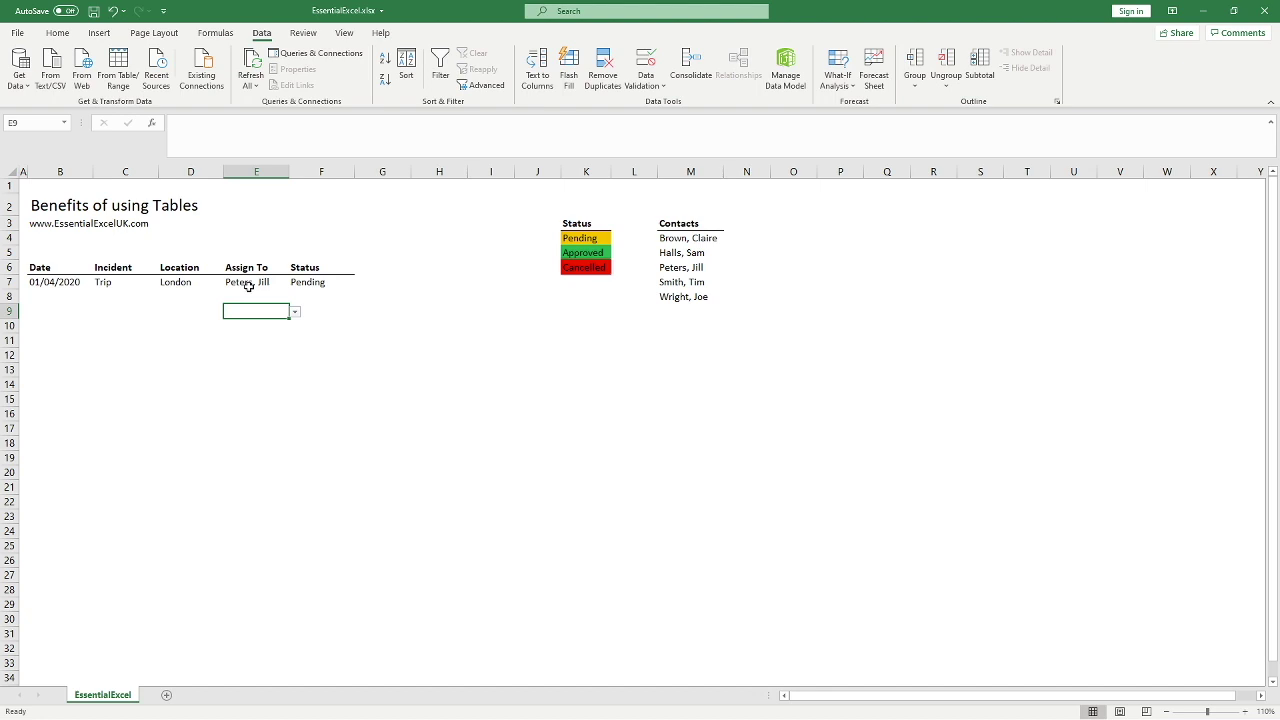
# Switch E7 to another contact, then back to the originally typed contact
pyautogui.click(248, 285)
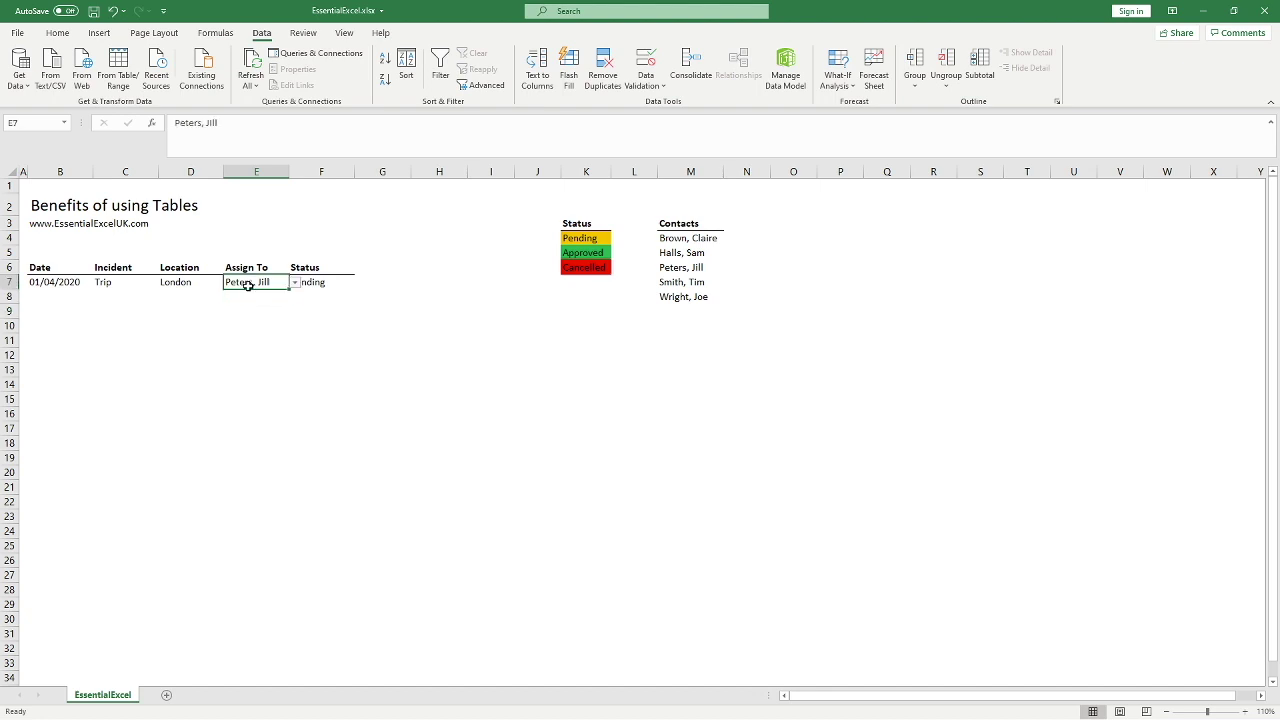
pyautogui.click(296, 283)
pyautogui.click(275, 333)
pyautogui.click(295, 283)
pyautogui.click(257, 295)
pyautogui.click(300, 322)
pyautogui.click(314, 283)
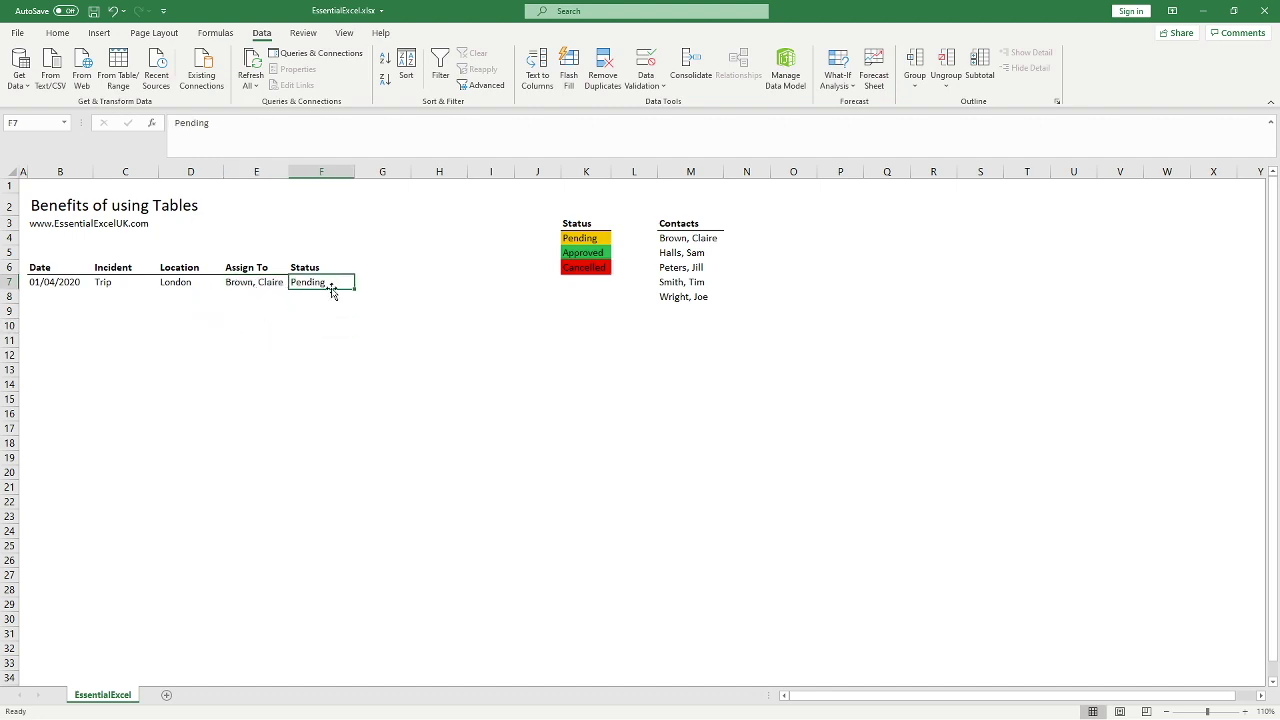
# Apply List validation sourced from K4:K6 to F7:F10 and check F8's drop-down
pyautogui.moveTo(306, 288); pyautogui.dragTo(307, 324)
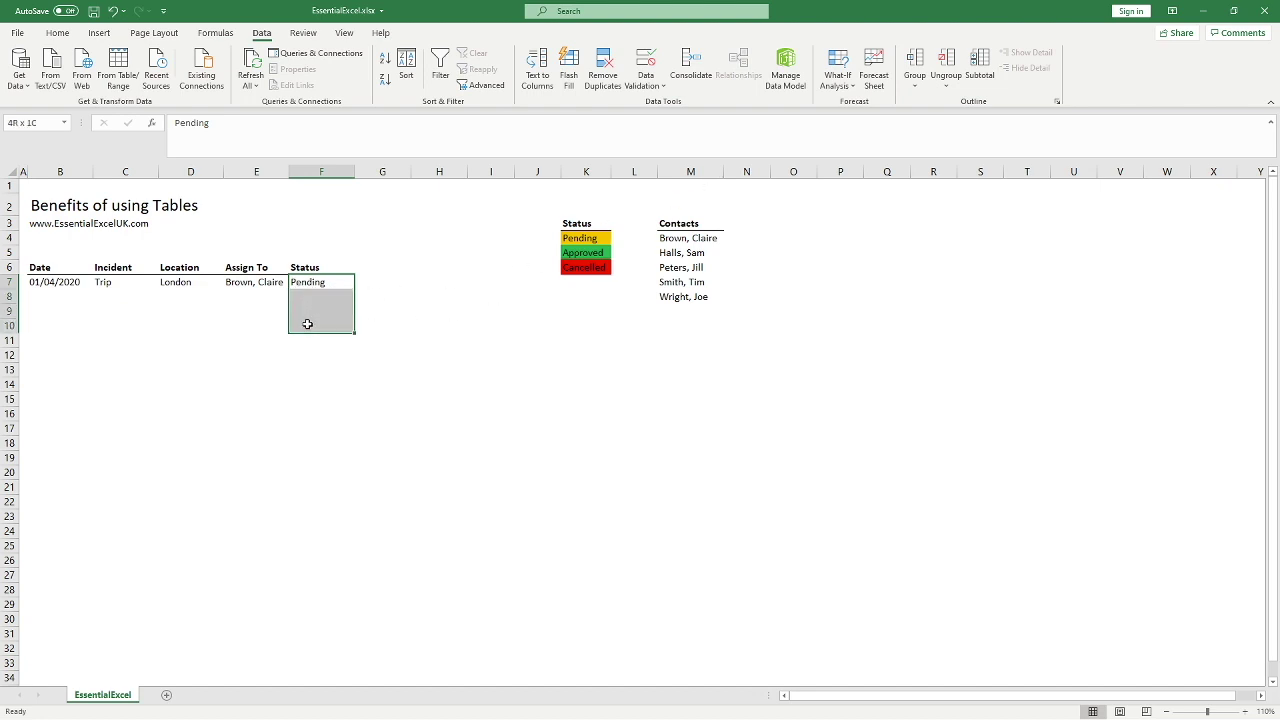
pyautogui.click(660, 85)
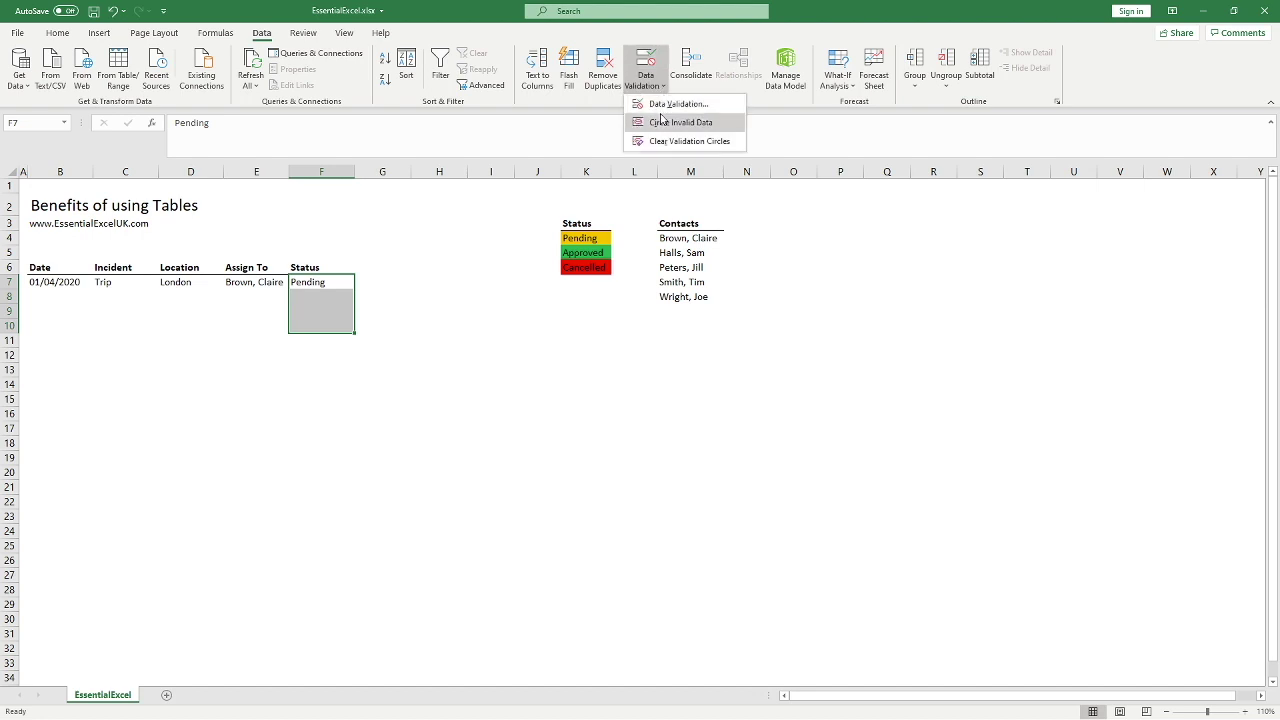
pyautogui.click(665, 104)
pyautogui.click(640, 381)
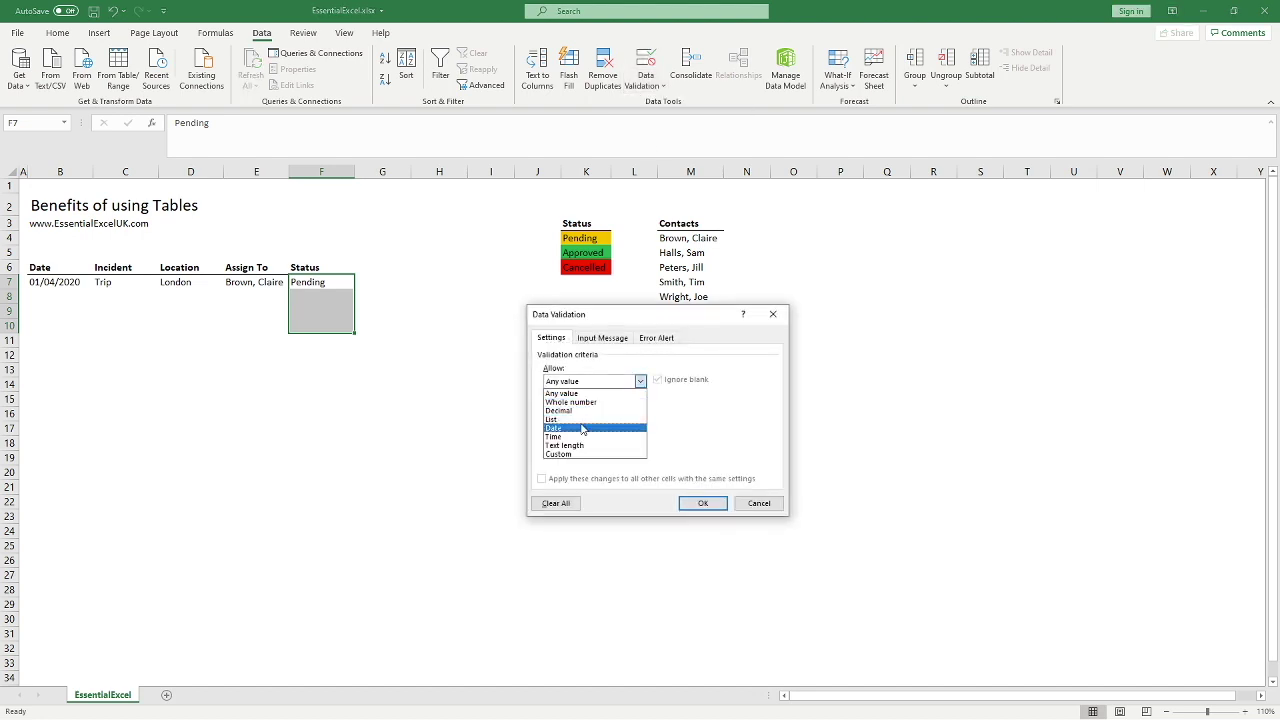
pyautogui.click(580, 419)
pyautogui.click(719, 440)
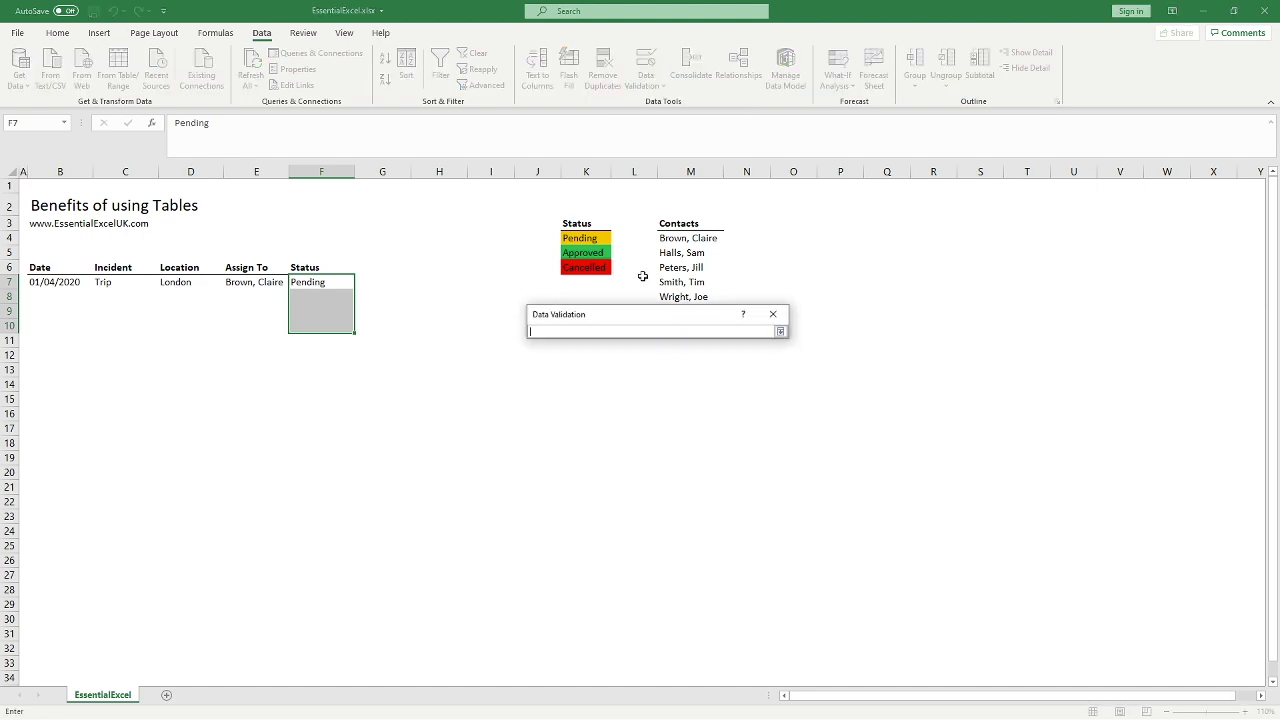
pyautogui.moveTo(586, 238)
pyautogui.mouseDown()
pyautogui.moveTo(574, 269)
pyautogui.moveTo(588, 266)
pyautogui.moveTo(587, 238)
pyautogui.mouseUp()
pyautogui.click(780, 331)
pyautogui.click(703, 505)
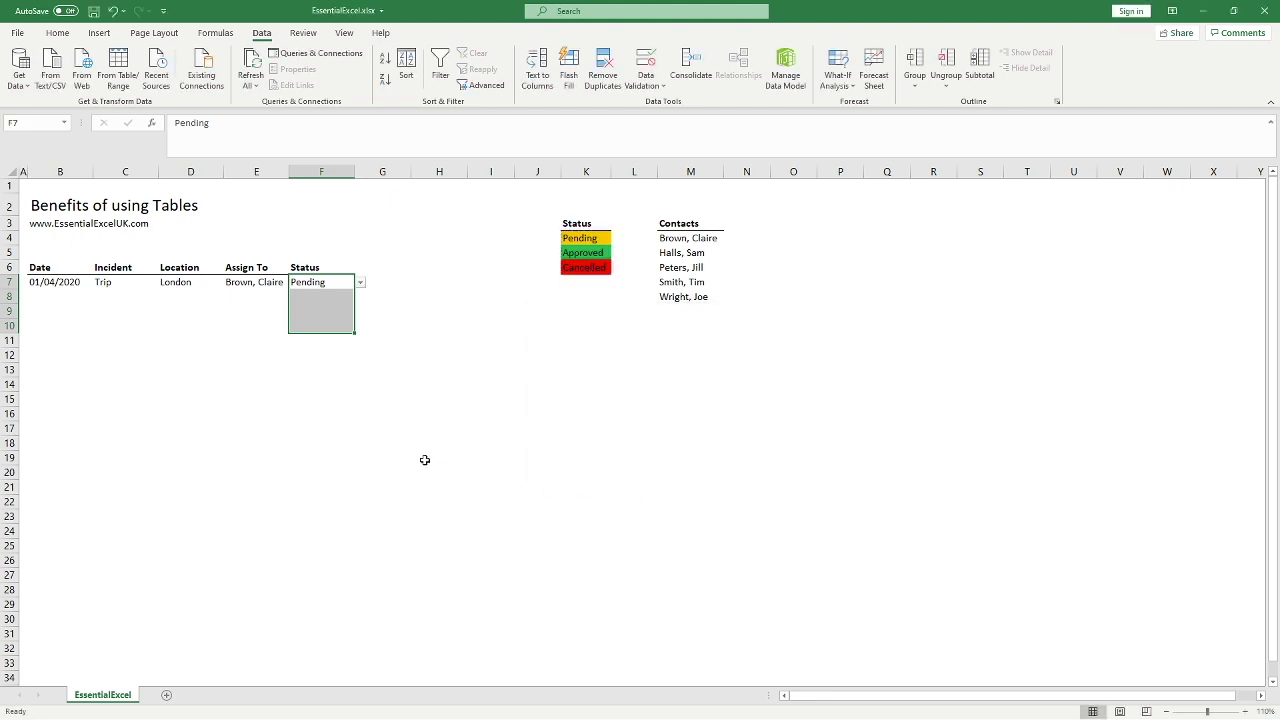
pyautogui.click(403, 424)
pyautogui.click(333, 297)
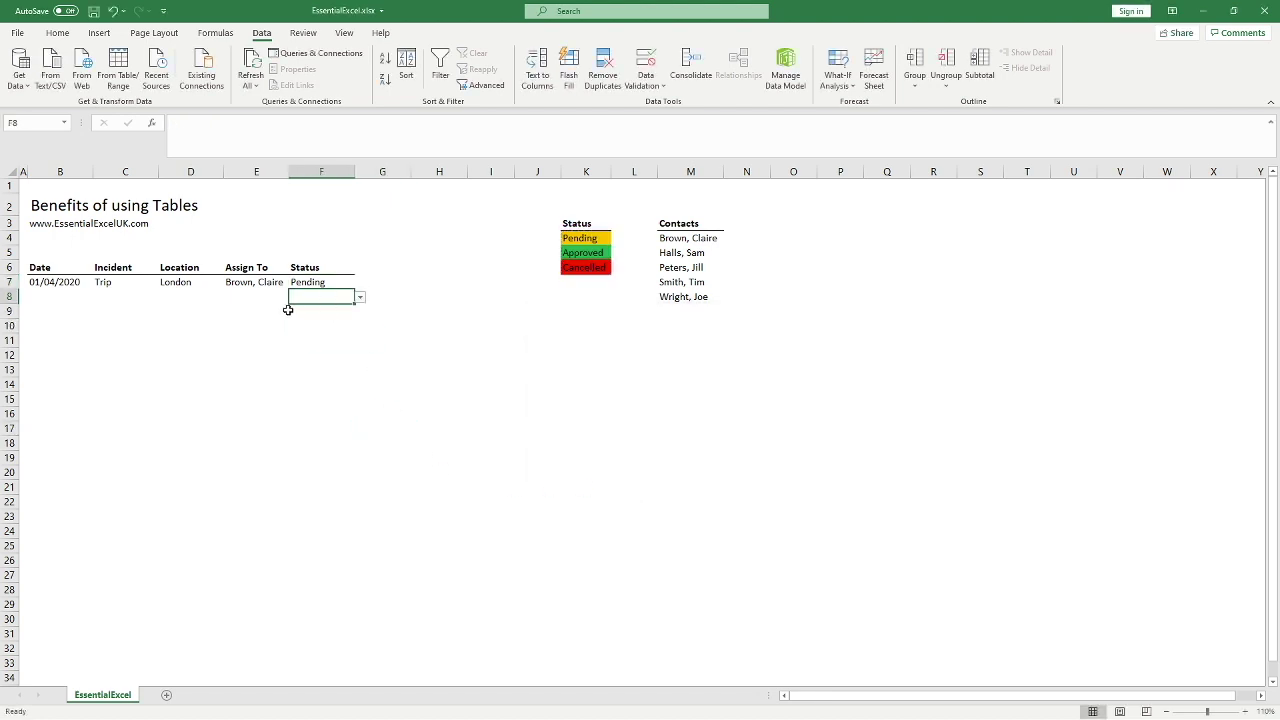
# Copy 01/04/2020, Trip and London from B7:D7 into rows 8 to 10
pyautogui.click(254, 297)
pyautogui.click(70, 297)
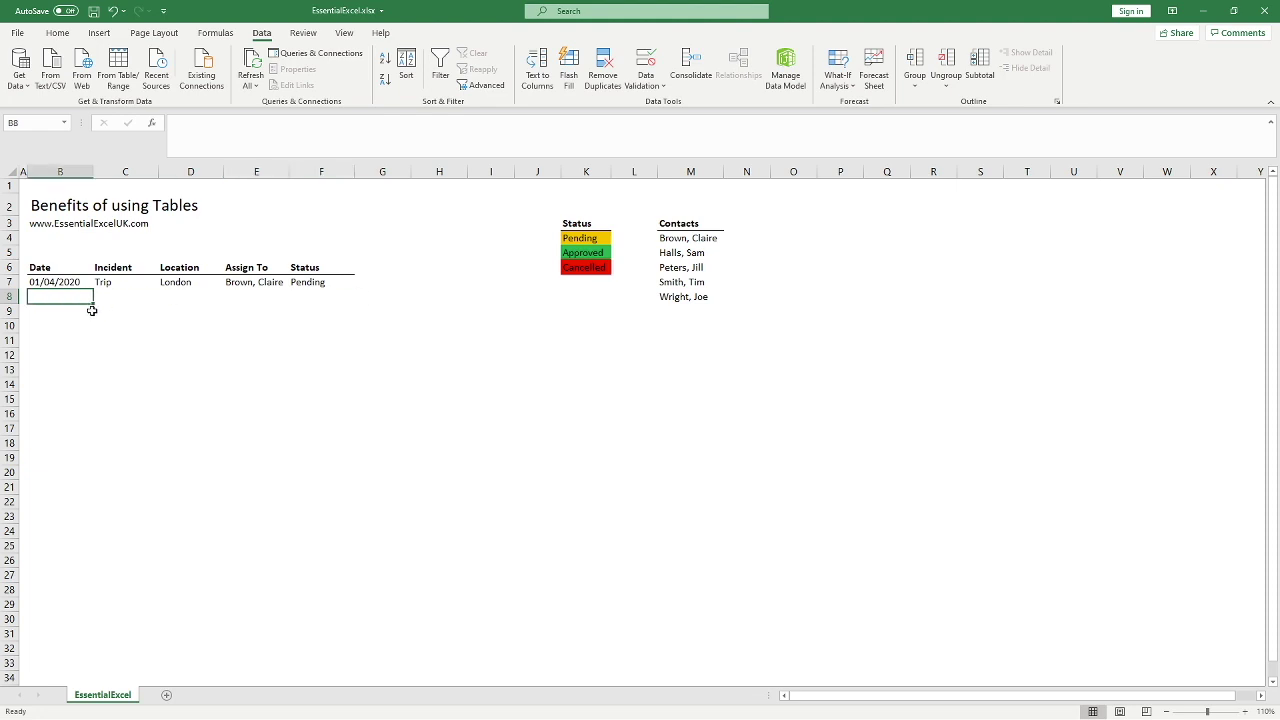
pyautogui.moveTo(77, 283); pyautogui.dragTo(194, 284)
pyautogui.hotkey('ctrl', 'c')
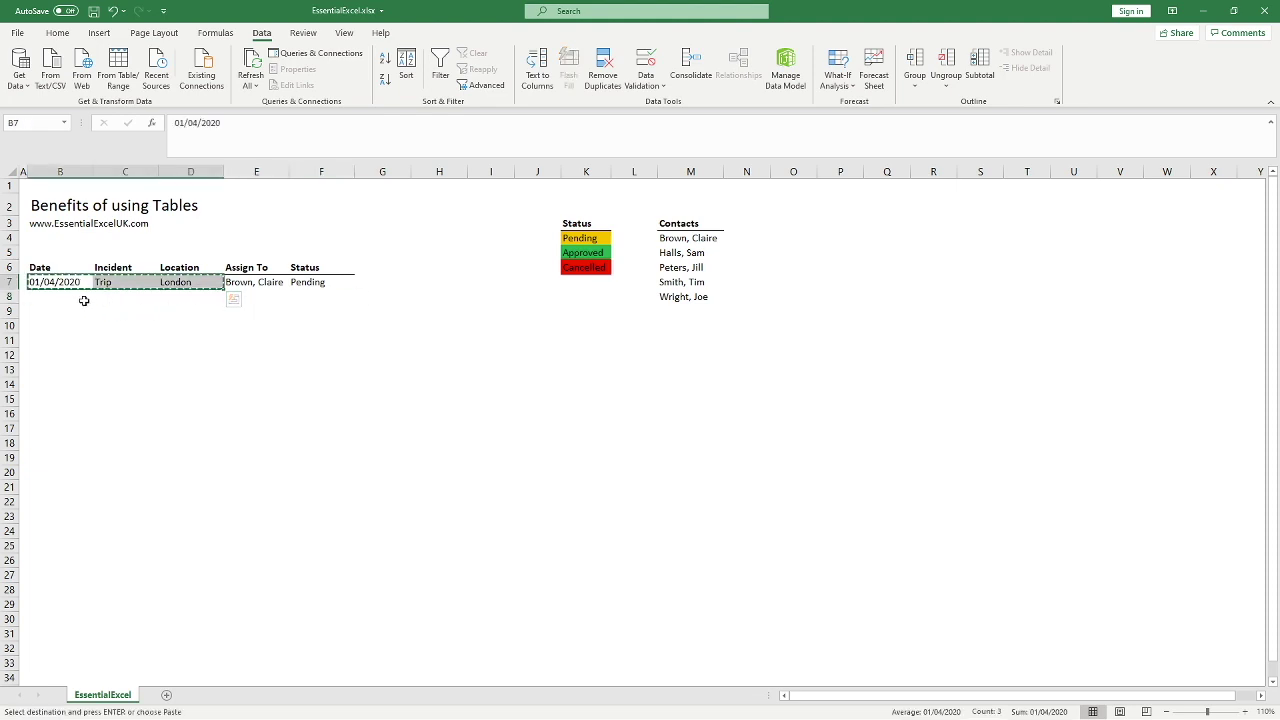
pyautogui.moveTo(85, 297); pyautogui.dragTo(70, 309)
pyautogui.hotkey('ctrl', 'v')
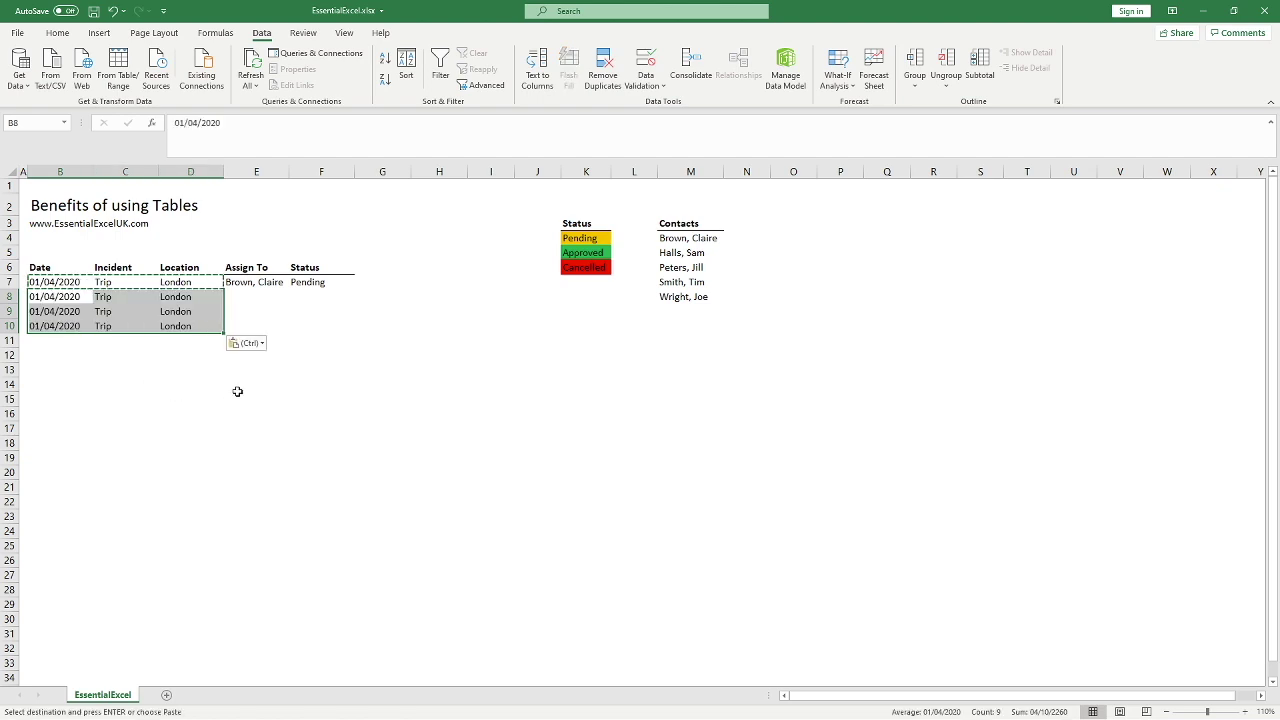
# Assign a contact to each of E8, E9 and E10 from the drop-downs
pyautogui.click(253, 295)
pyautogui.click(295, 297)
pyautogui.click(268, 328)
pyautogui.click(271, 313)
pyautogui.click(295, 312)
pyautogui.click(266, 350)
pyautogui.click(269, 326)
pyautogui.click(295, 327)
pyautogui.click(262, 346)
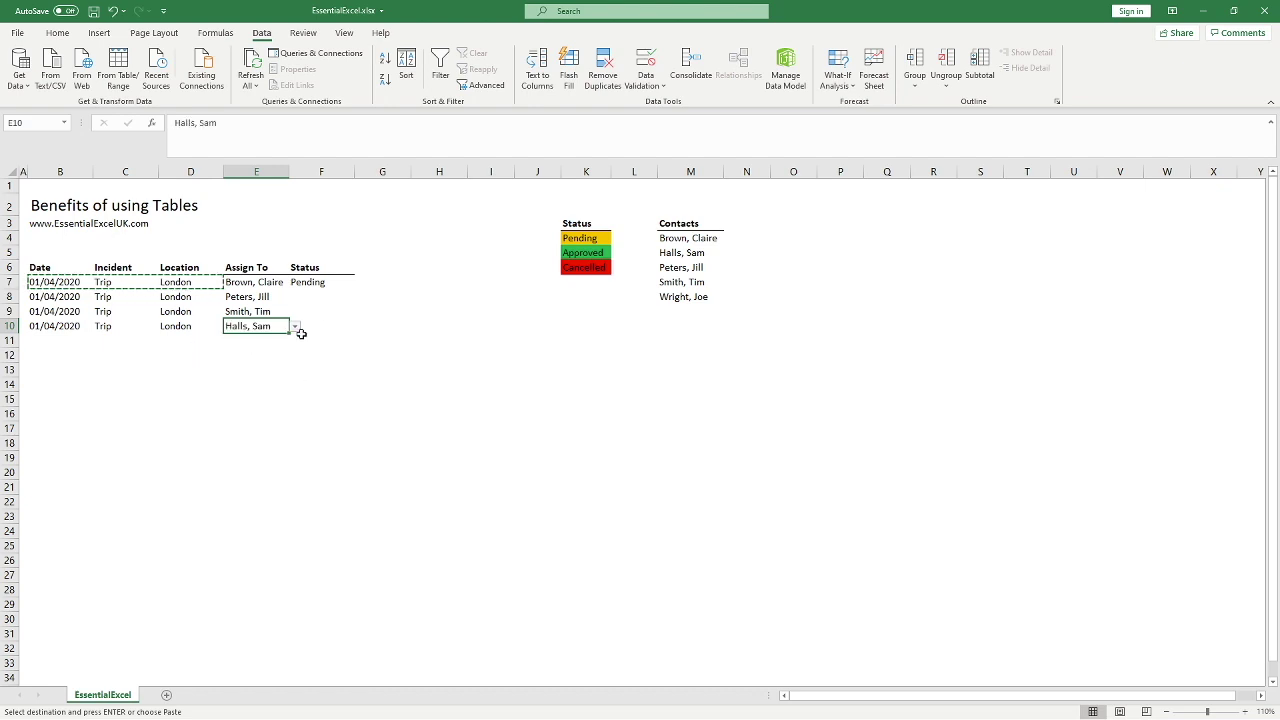
# Set statuses F8 Approved, F9 Pending and F10 Cancelled from the drop-downs
pyautogui.click(322, 296)
pyautogui.click(360, 299)
pyautogui.click(334, 318)
pyautogui.click(345, 311)
pyautogui.click(360, 312)
pyautogui.click(318, 325)
pyautogui.click(318, 327)
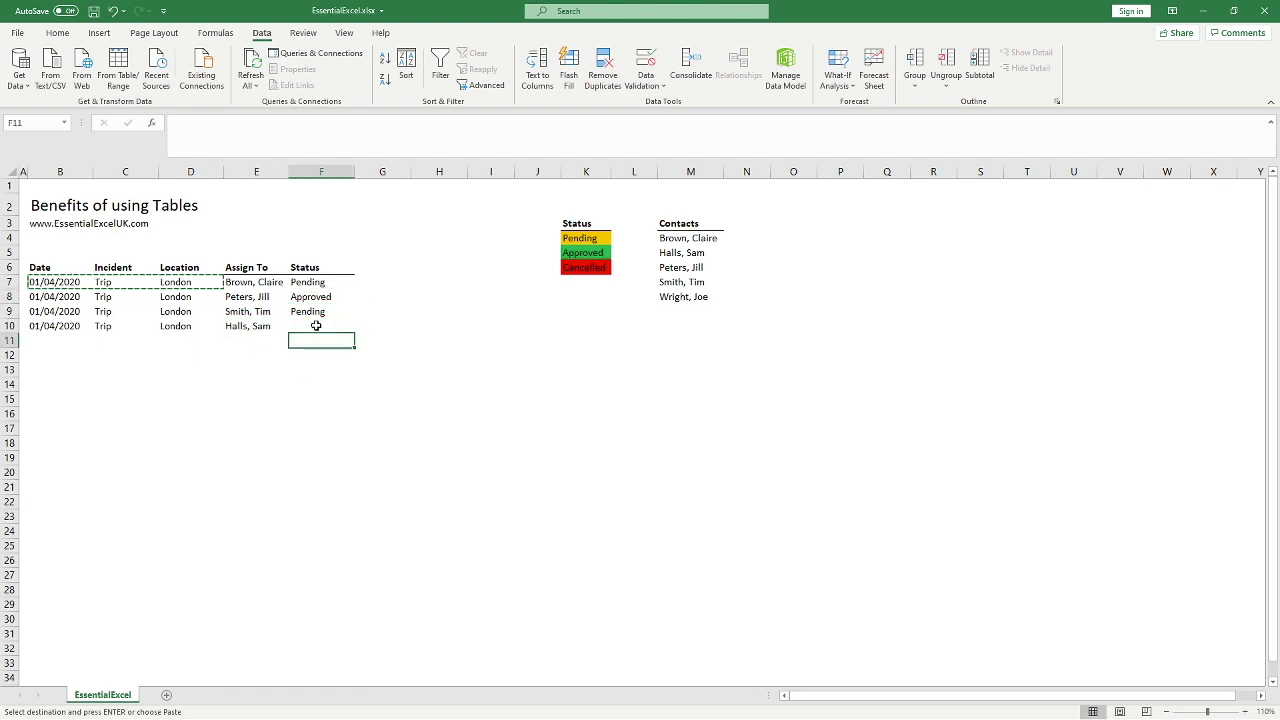
pyautogui.click(360, 327)
pyautogui.click(328, 357)
pyautogui.click(328, 368)
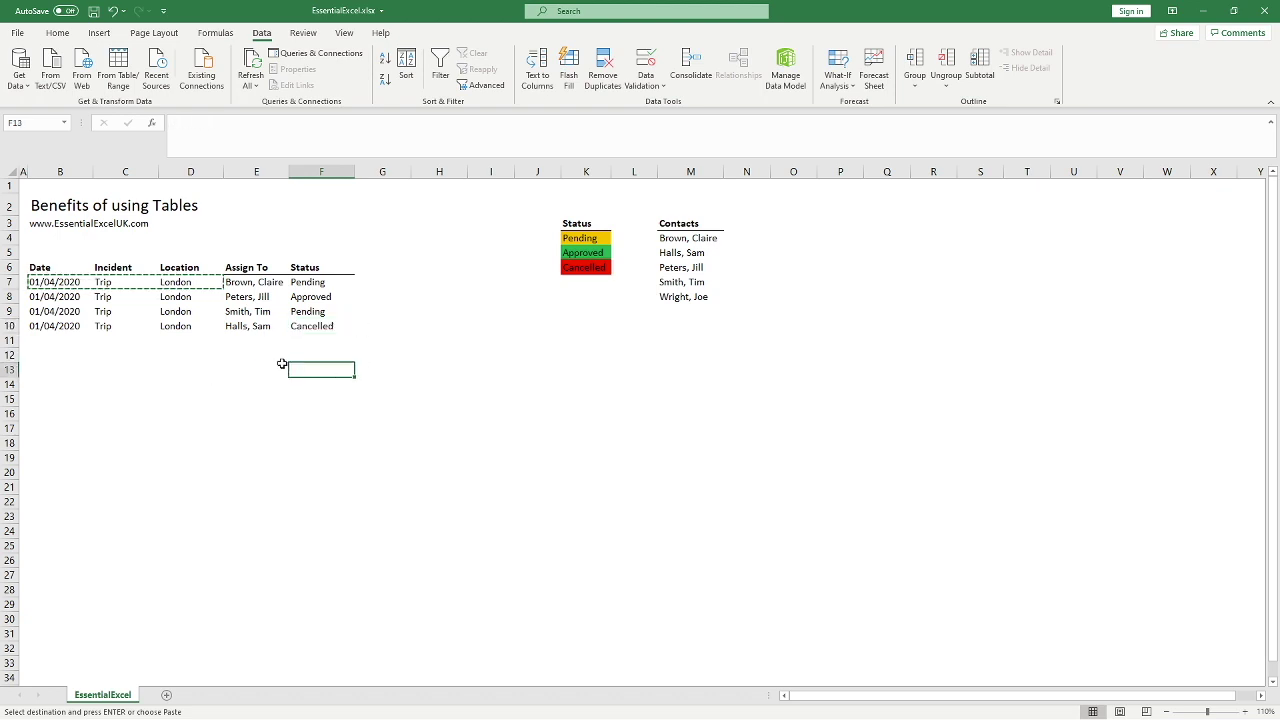
# Inspect the Assign To cells' validation and select the whole of column E
pyautogui.click(262, 297)
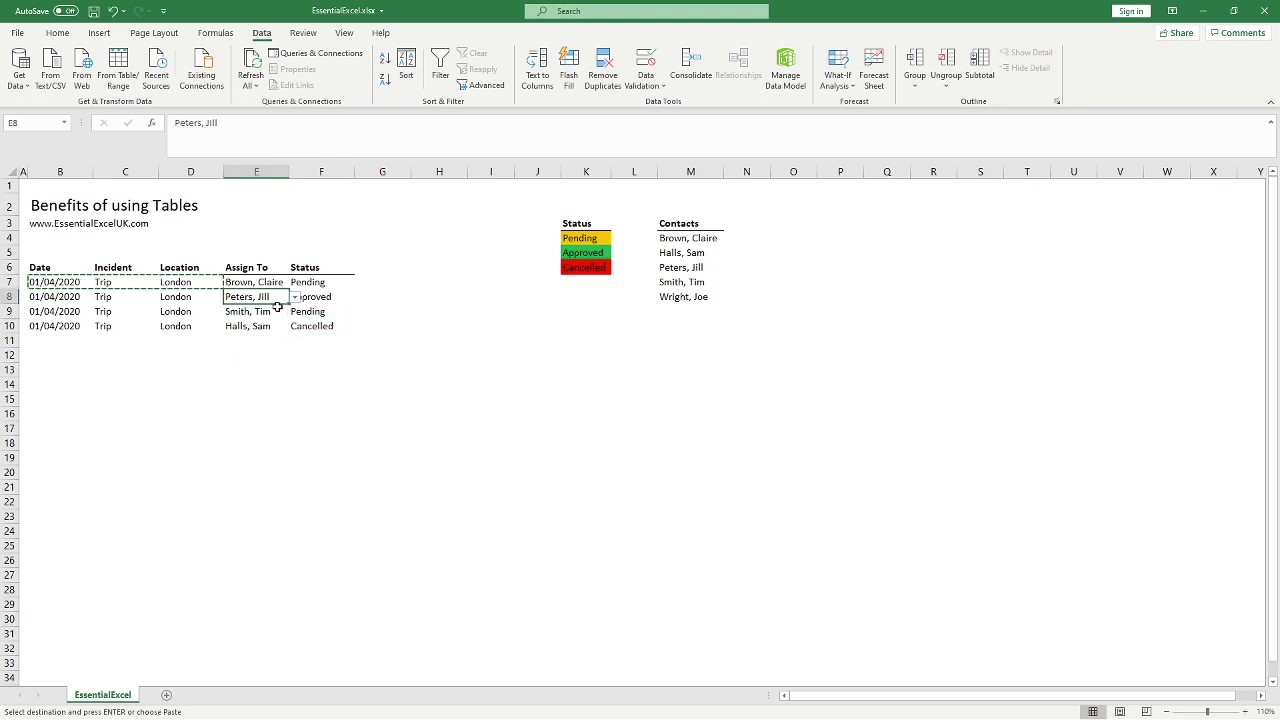
pyautogui.click(258, 341)
pyautogui.moveTo(94, 341); pyautogui.dragTo(237, 343)
pyautogui.click(252, 342)
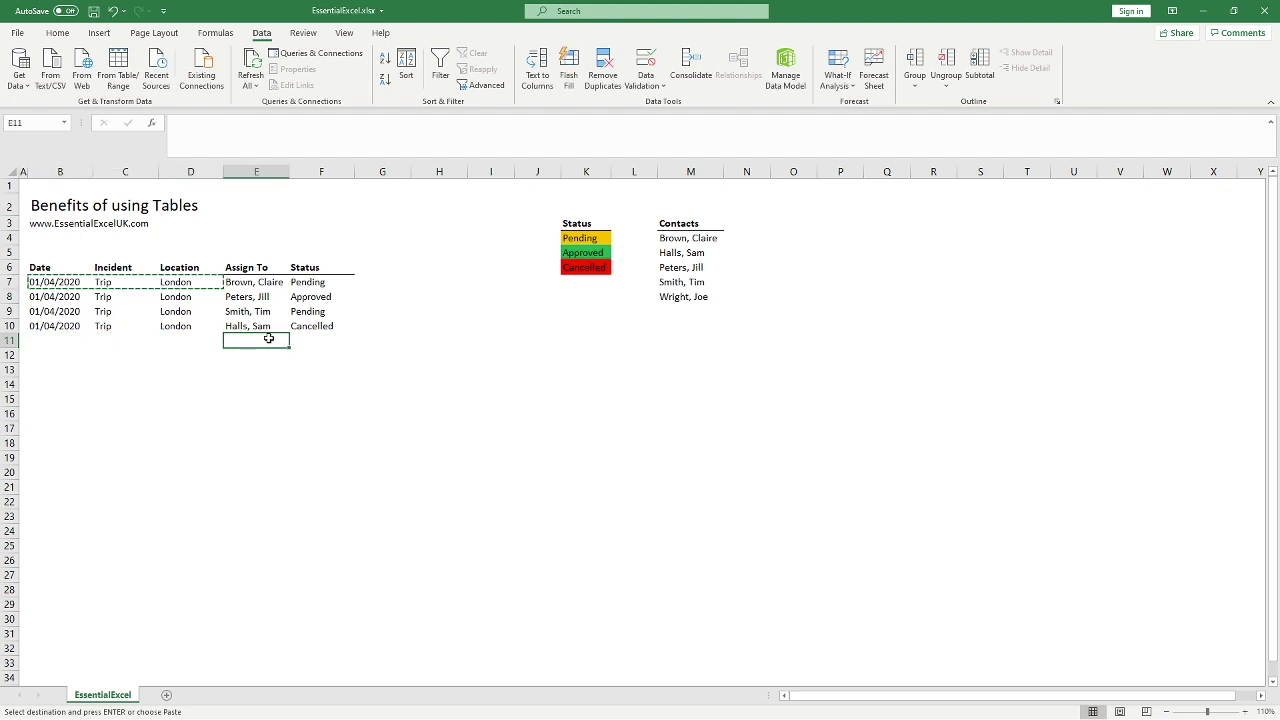
pyautogui.moveTo(261, 284); pyautogui.dragTo(251, 330)
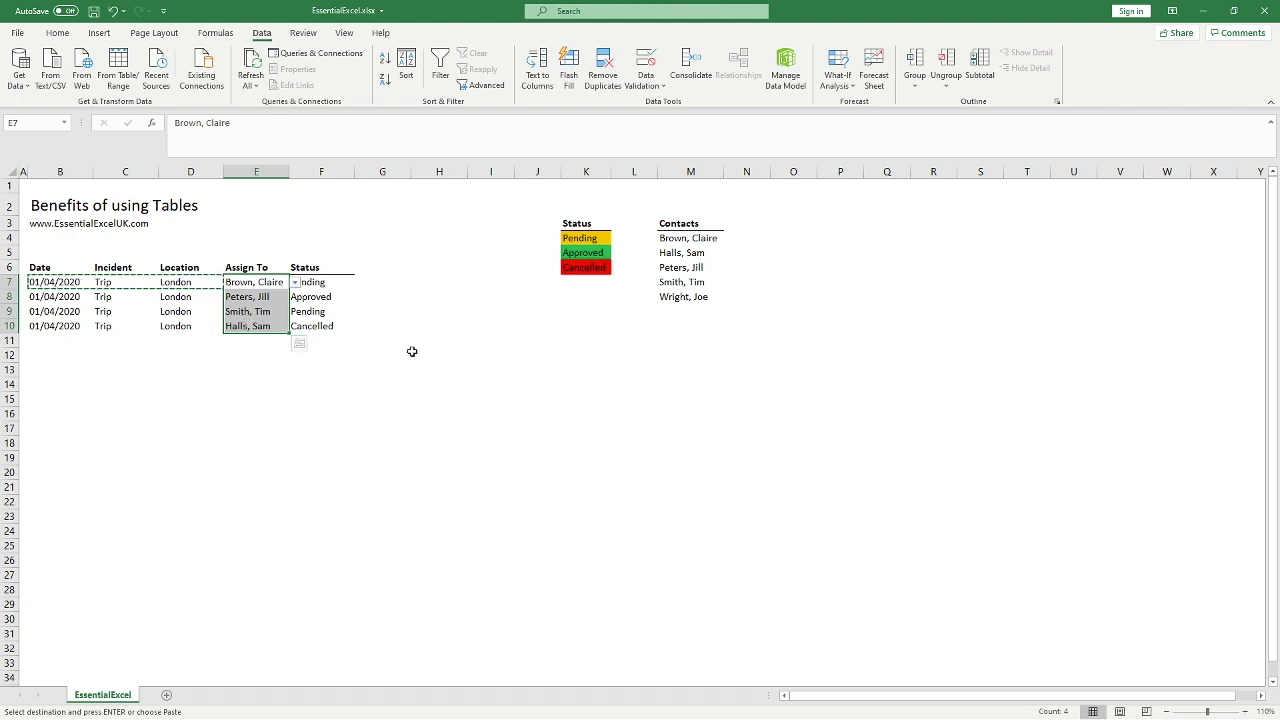
pyautogui.click(296, 283)
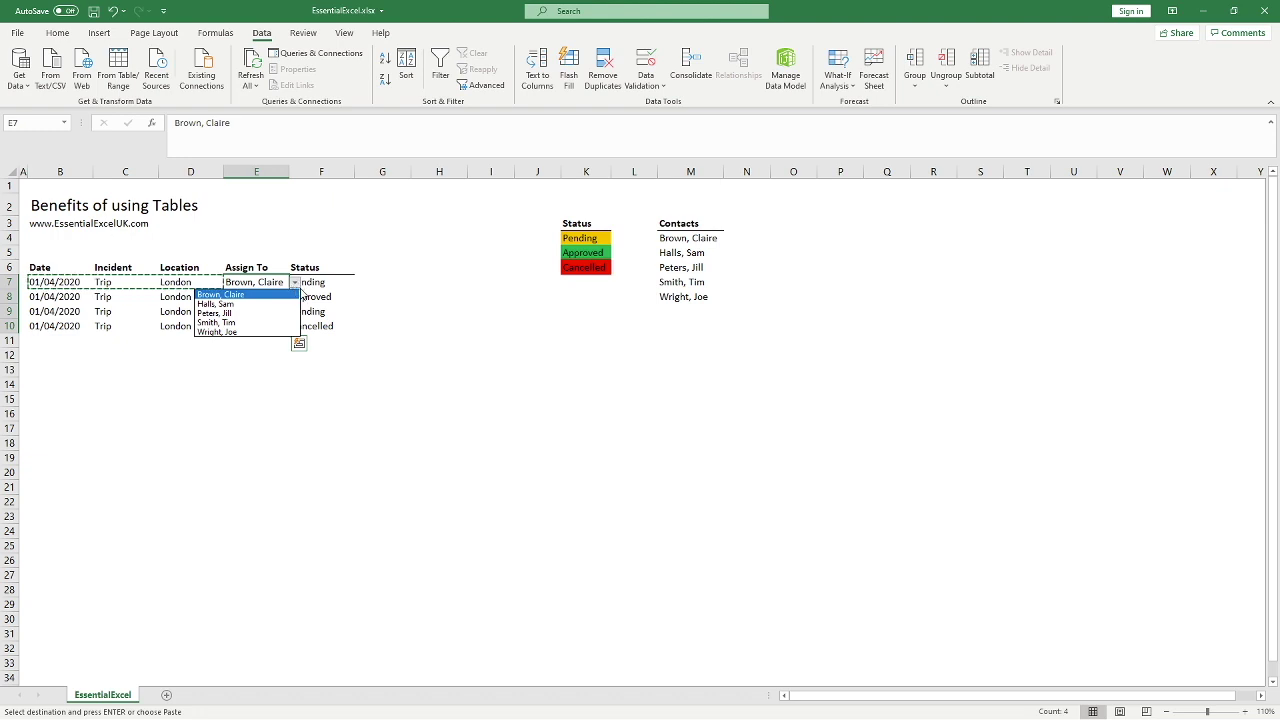
pyautogui.click(267, 174)
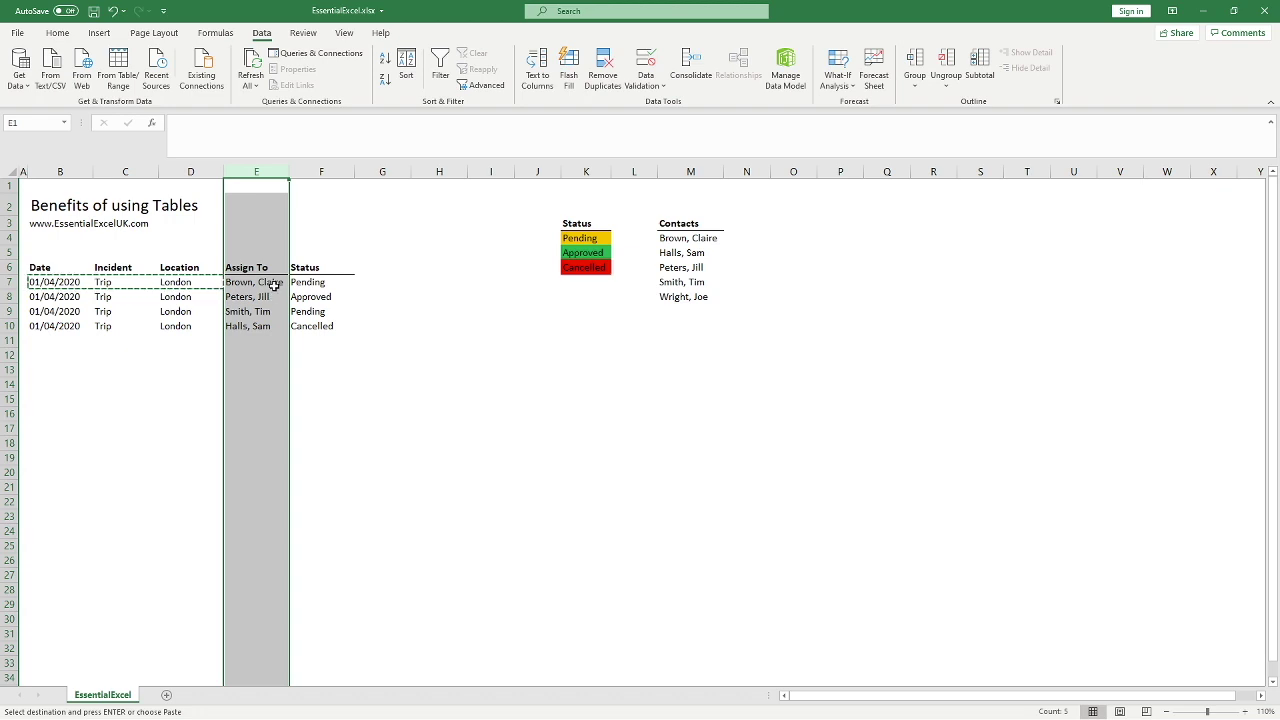
# Extend the Contacts validation (=$M$4:$M$8) to all of column E
pyautogui.click(645, 82)
pyautogui.click(664, 104)
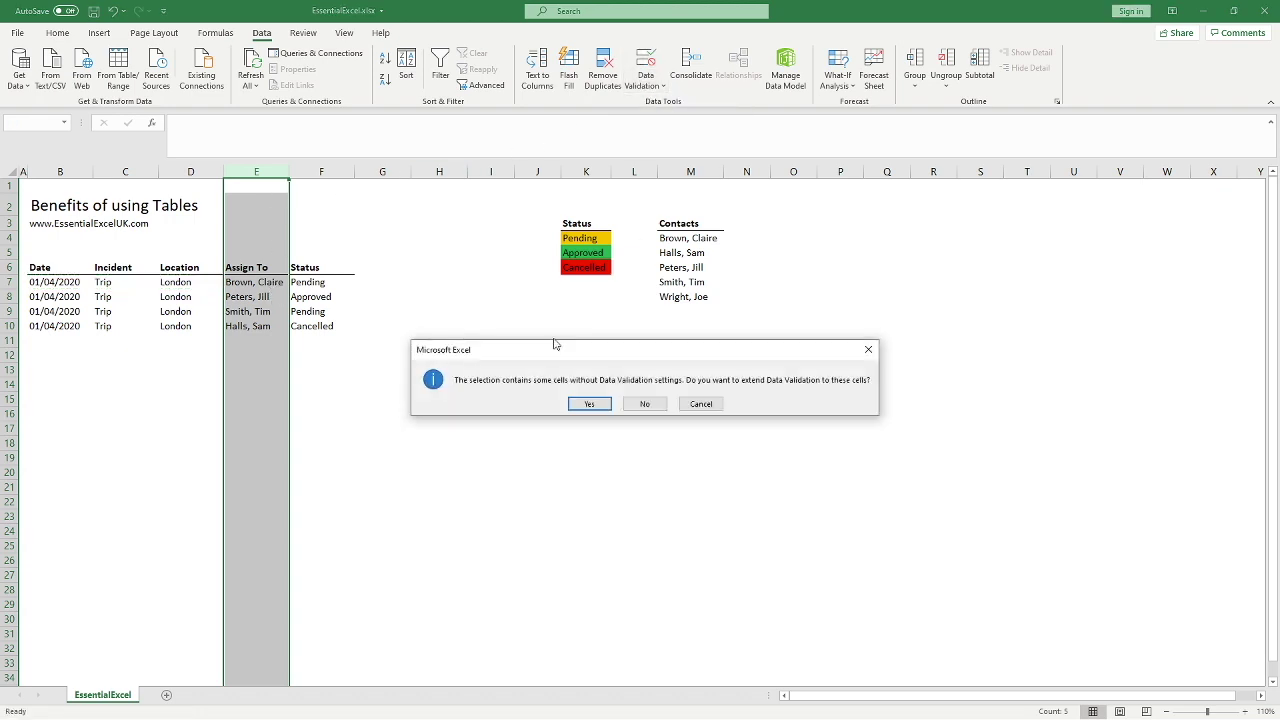
pyautogui.click(601, 410)
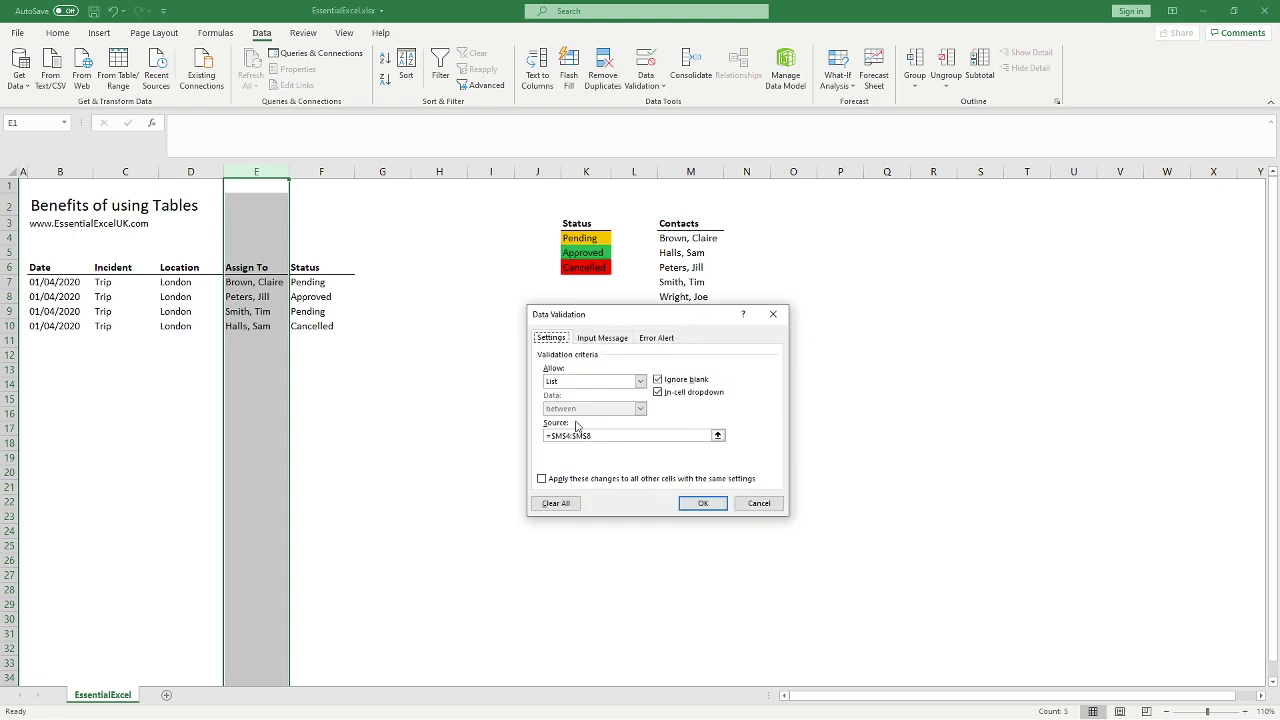
pyautogui.click(717, 436)
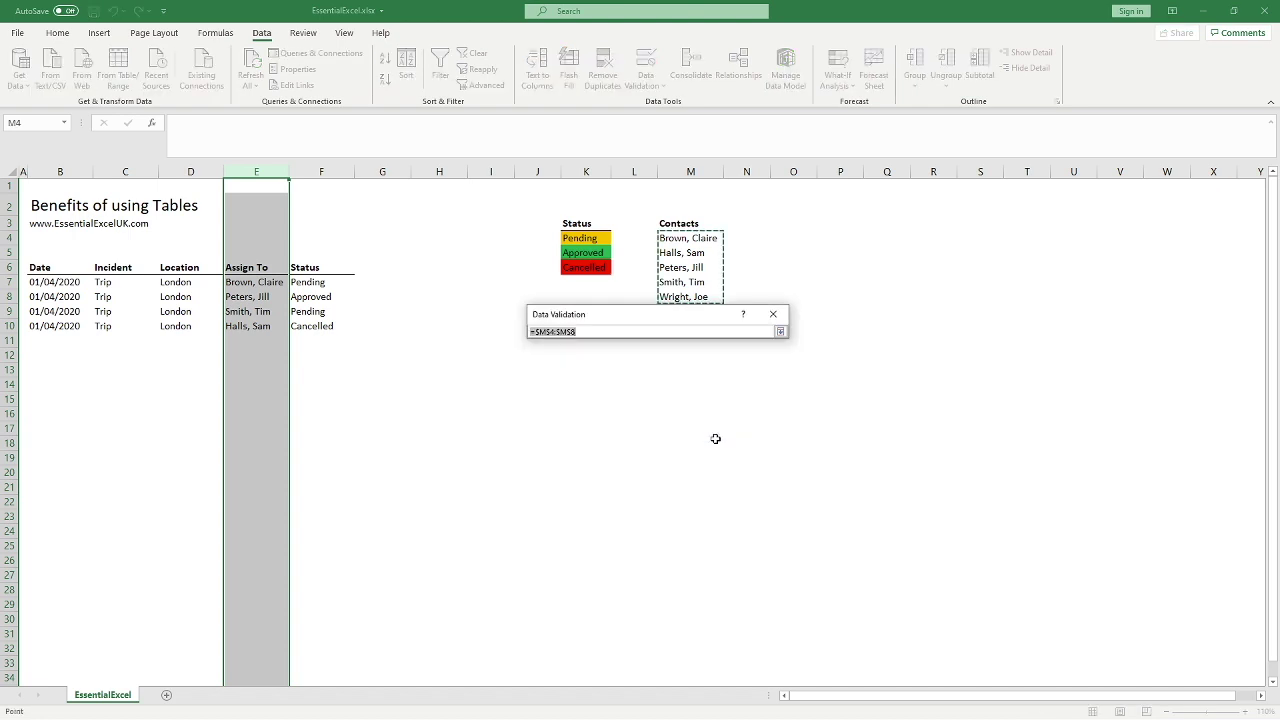
pyautogui.click(781, 333)
pyautogui.click(712, 503)
pyautogui.click(407, 489)
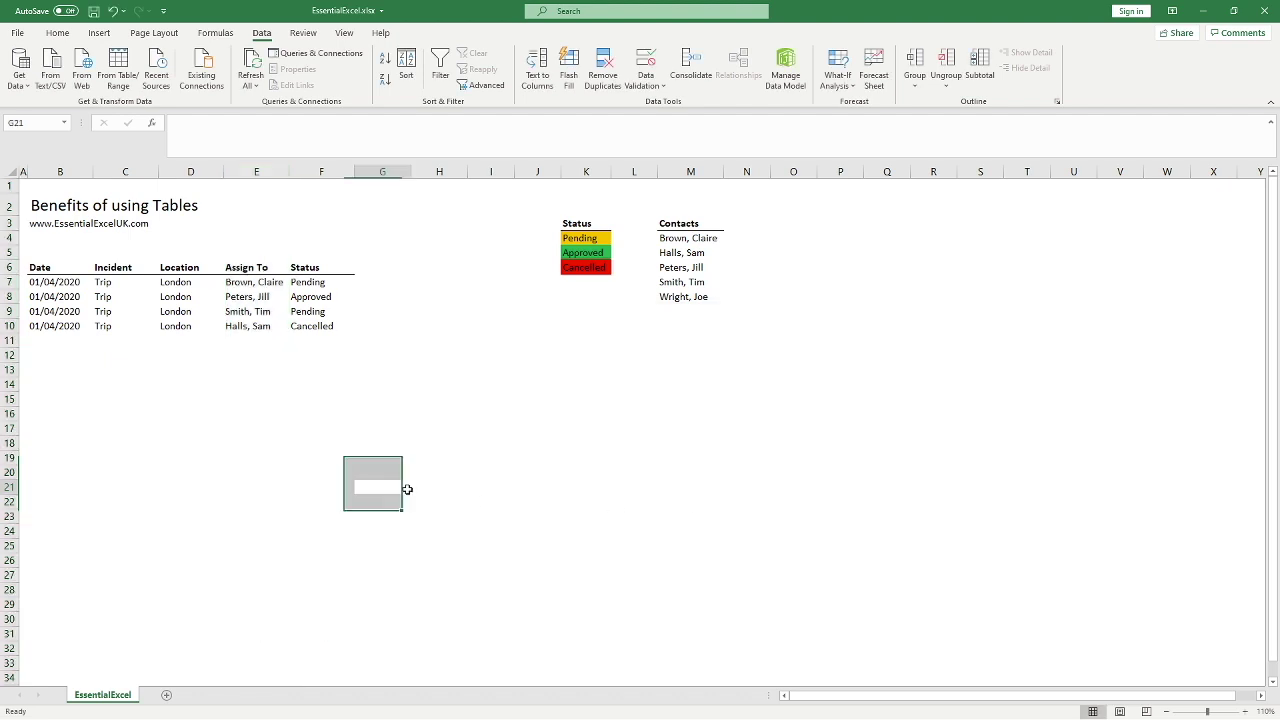
# Verify the header and cells E1 to E3 now offer the contact drop-down
pyautogui.click(266, 325)
pyautogui.click(258, 270)
pyautogui.click(271, 228)
pyautogui.click(297, 228)
pyautogui.click(269, 208)
pyautogui.click(285, 206)
pyautogui.click(295, 207)
pyautogui.click(274, 185)
pyautogui.click(282, 186)
pyautogui.click(293, 188)
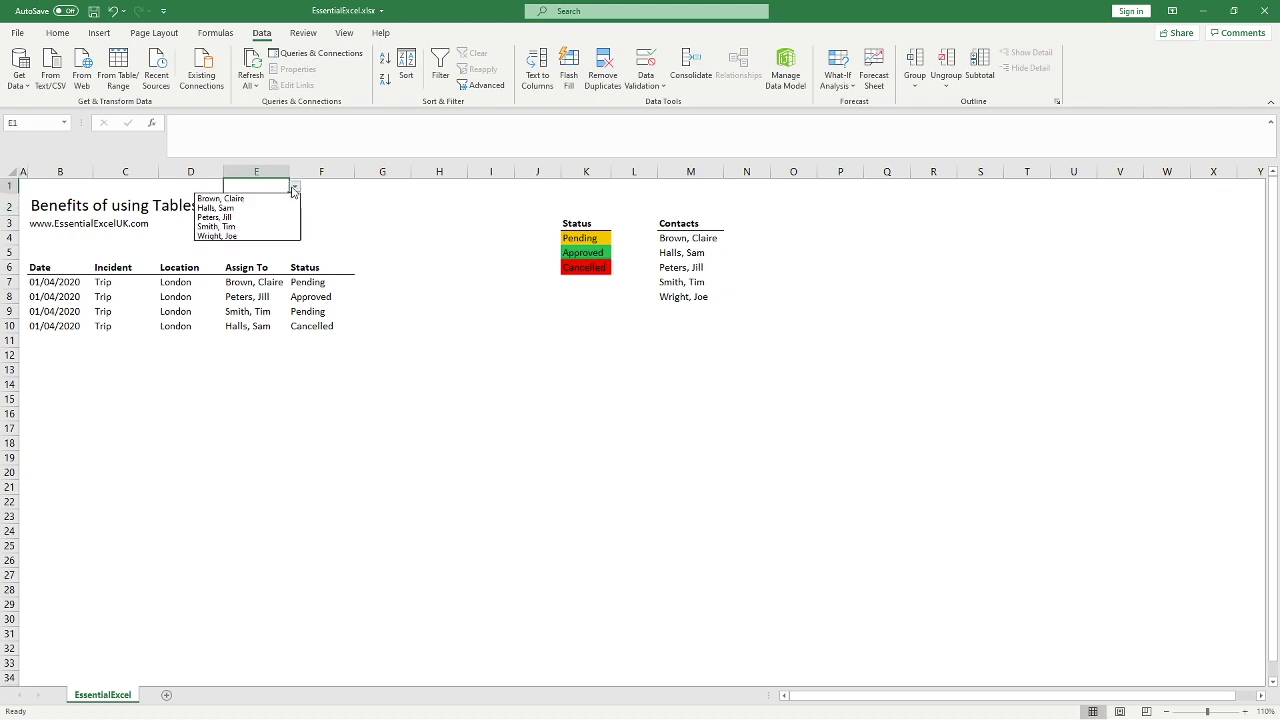
pyautogui.press('Escape')
pyautogui.click(256, 172)
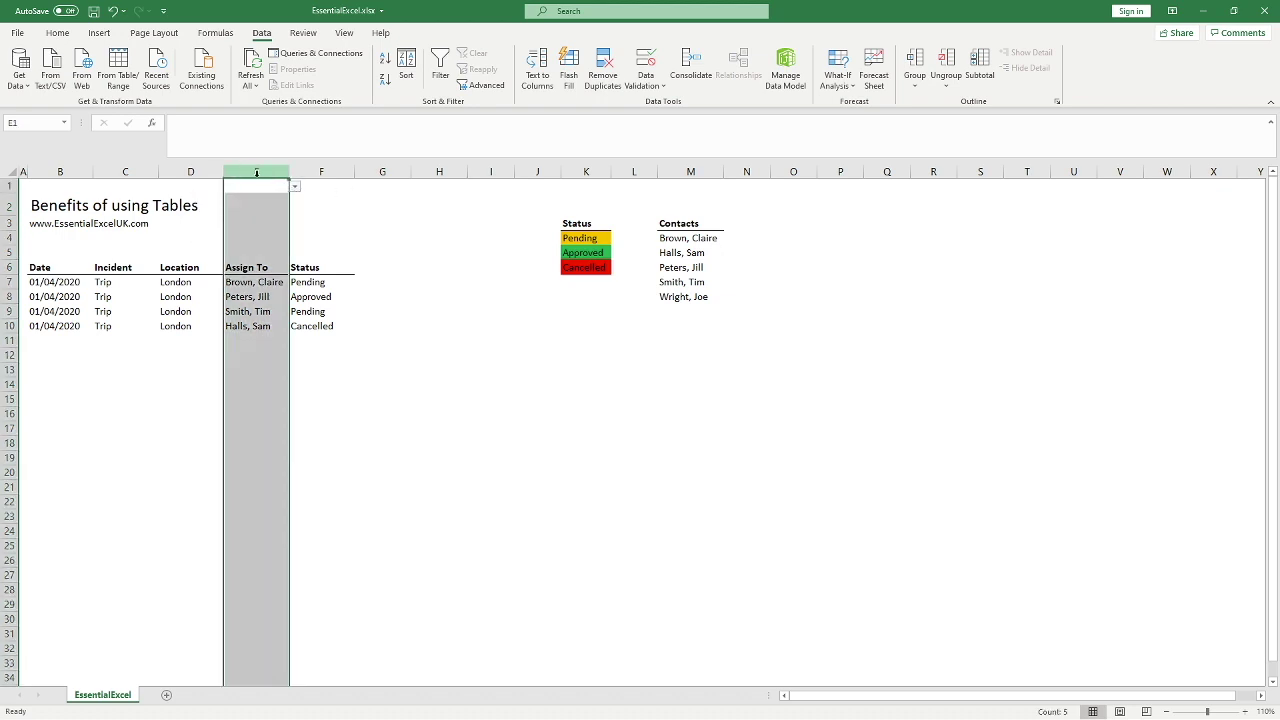
# Clear All data validation from column E and confirm with OK
pyautogui.click(655, 85)
pyautogui.click(662, 104)
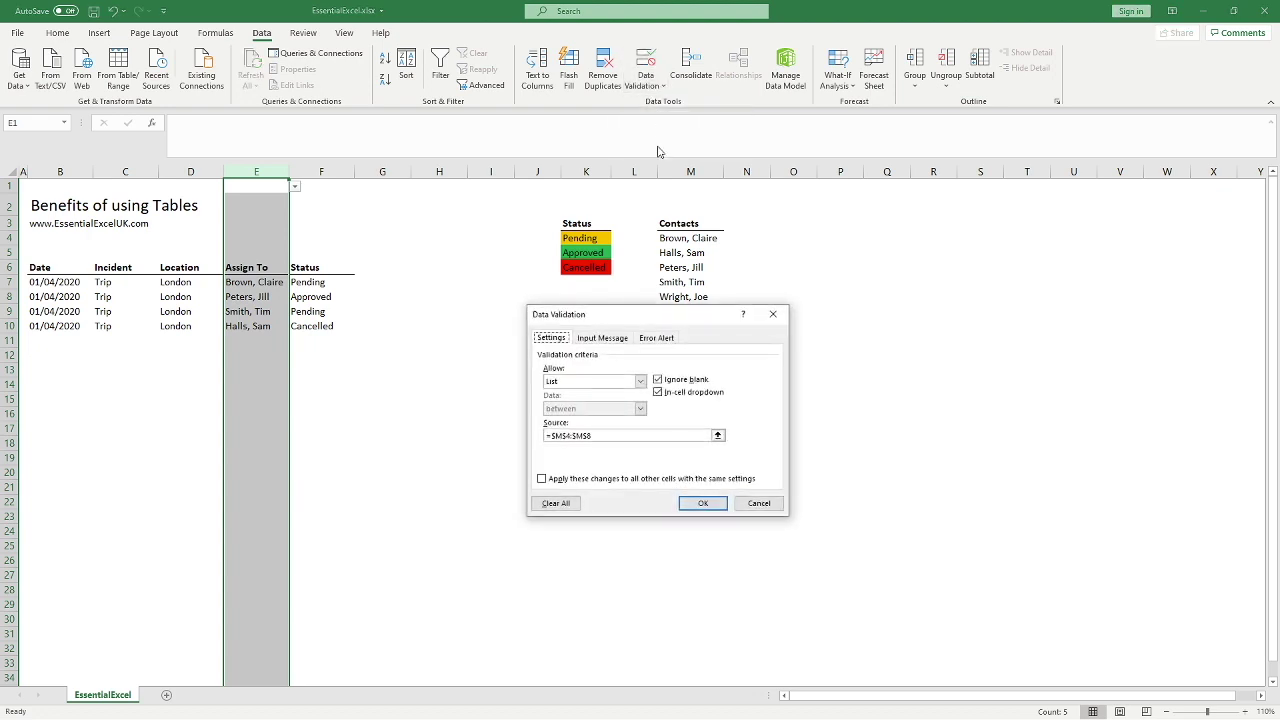
pyautogui.click(556, 503)
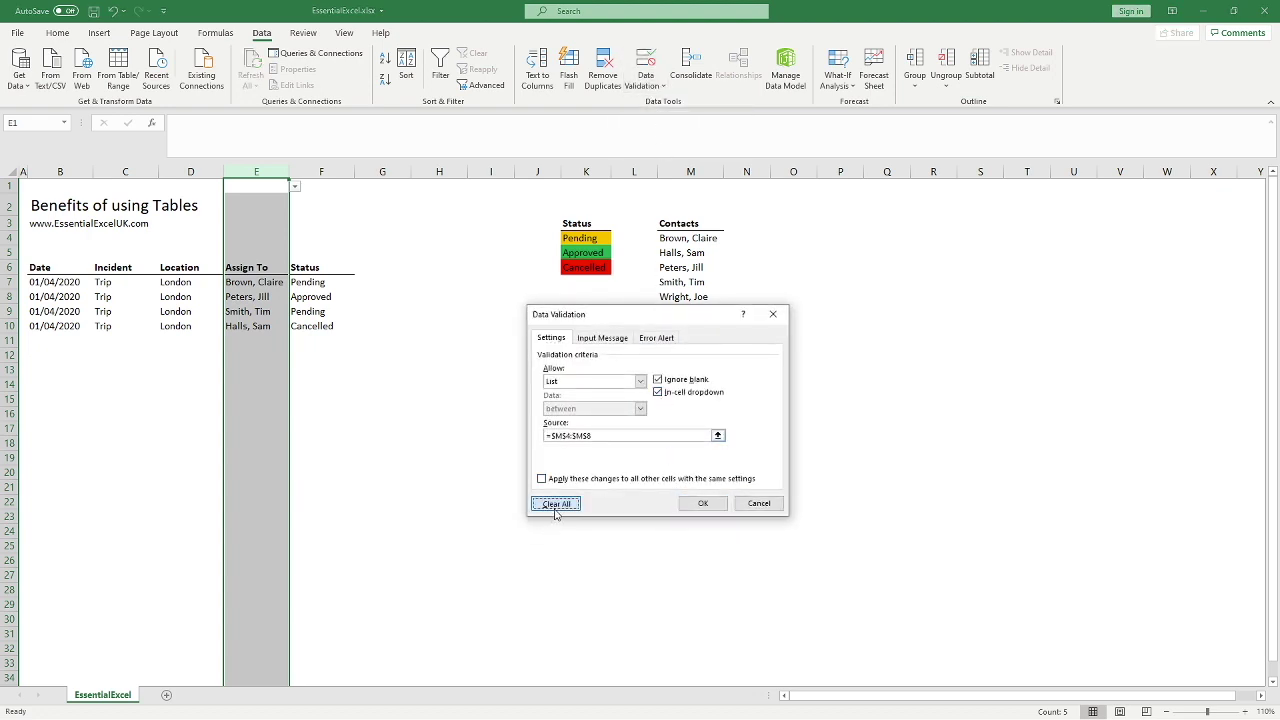
pyautogui.click(704, 503)
pyautogui.click(385, 444)
pyautogui.click(265, 314)
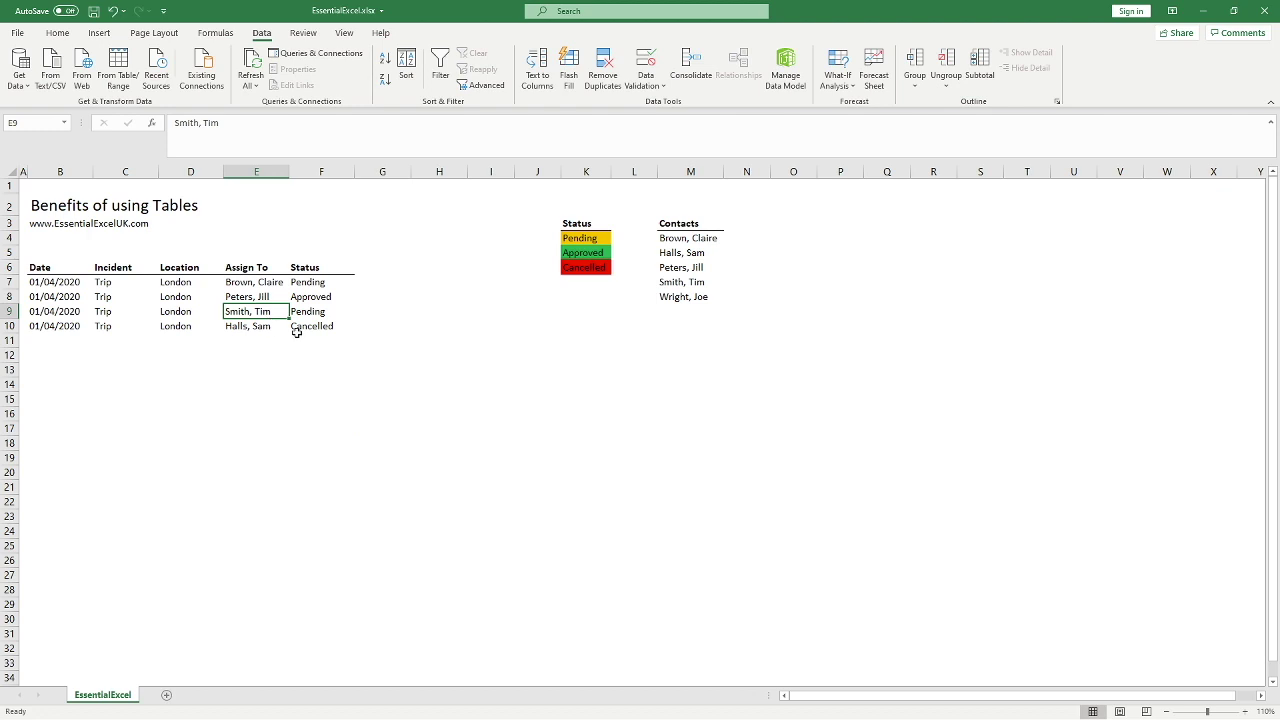
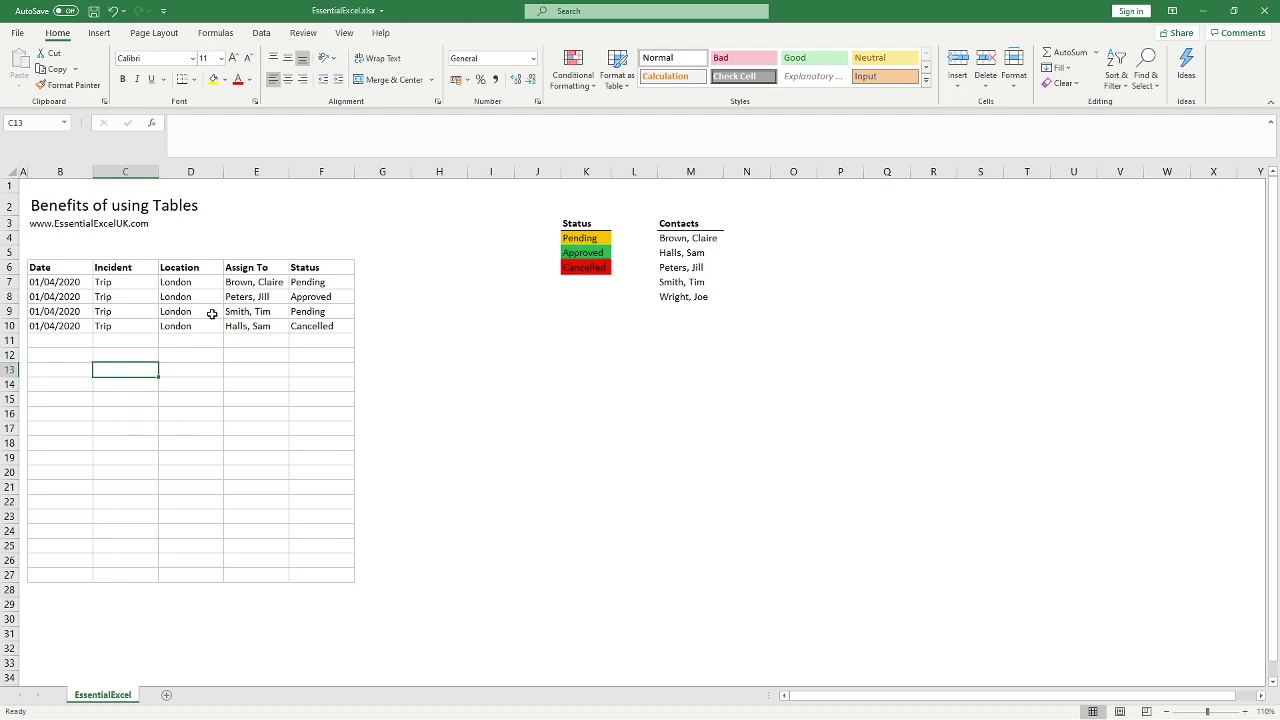
# Restrict E7:E27 to a List drop-down sourced from the Contacts names in $M$4:$M$8
pyautogui.moveTo(265, 283); pyautogui.dragTo(266, 574)
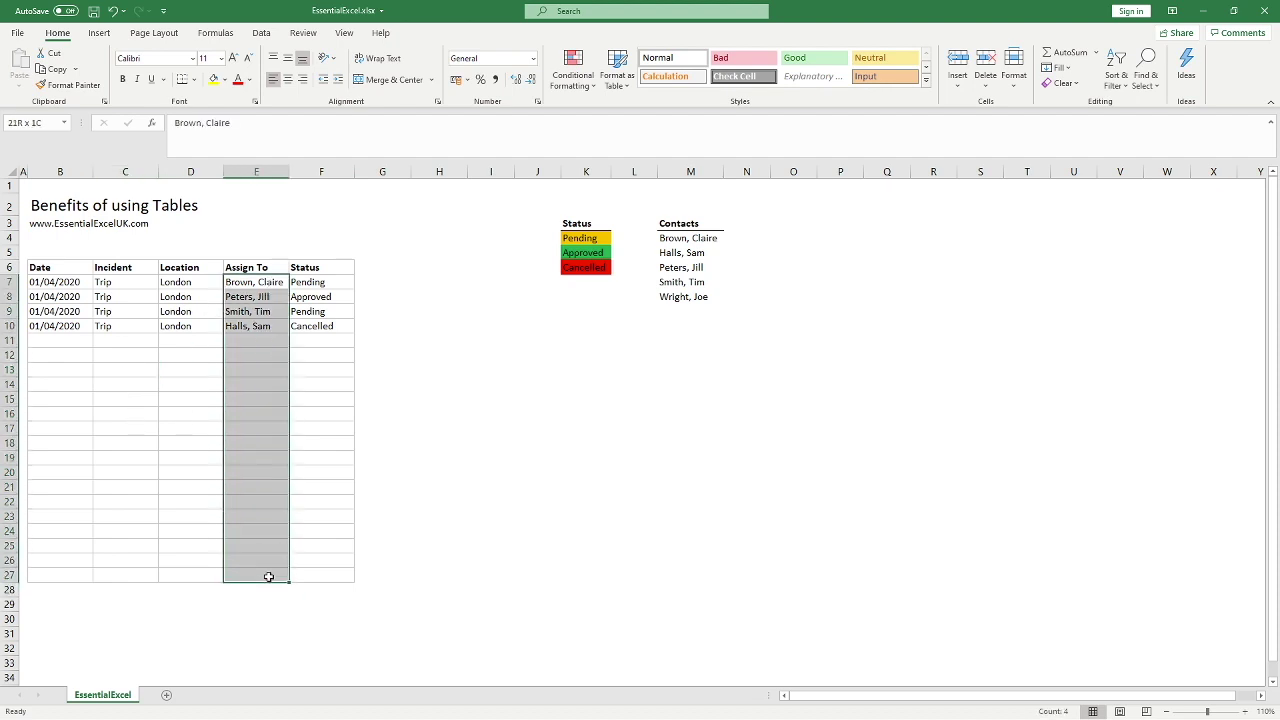
pyautogui.click(261, 33)
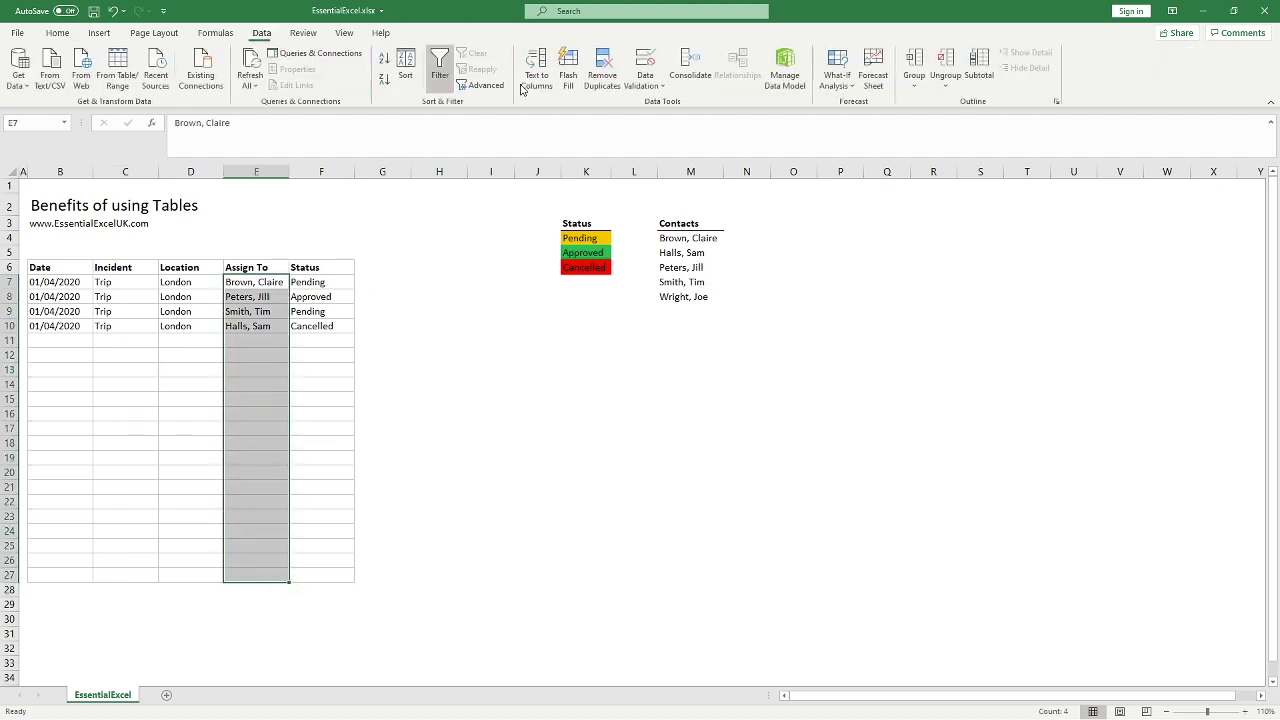
pyautogui.click(645, 80)
pyautogui.click(679, 104)
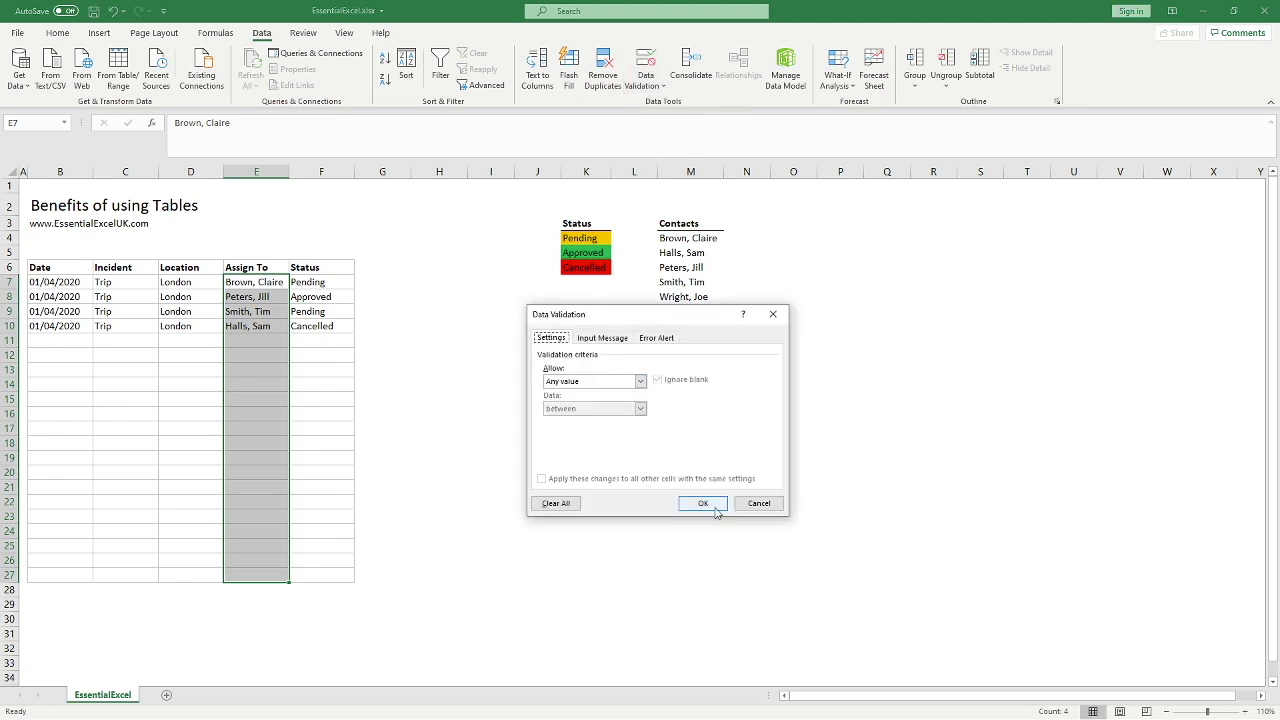
pyautogui.click(640, 381)
pyautogui.click(588, 420)
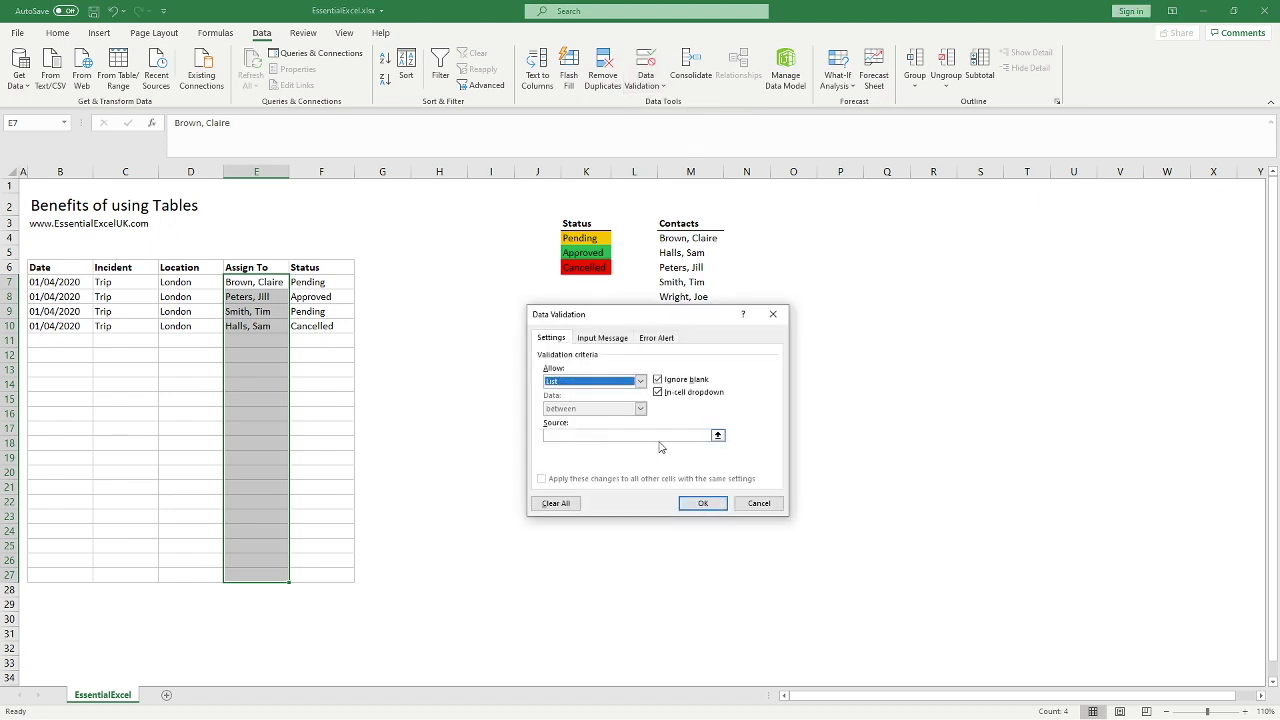
pyautogui.click(724, 444)
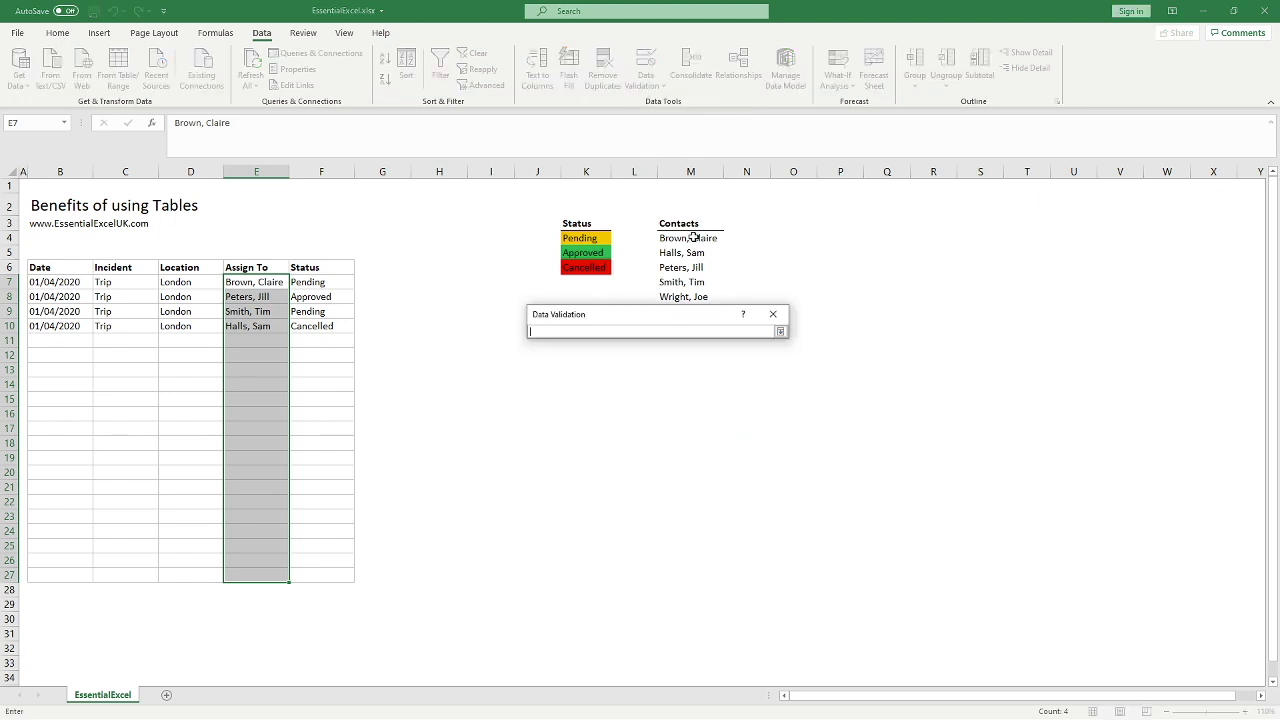
pyautogui.moveTo(693, 237); pyautogui.dragTo(694, 297)
pyautogui.click(780, 331)
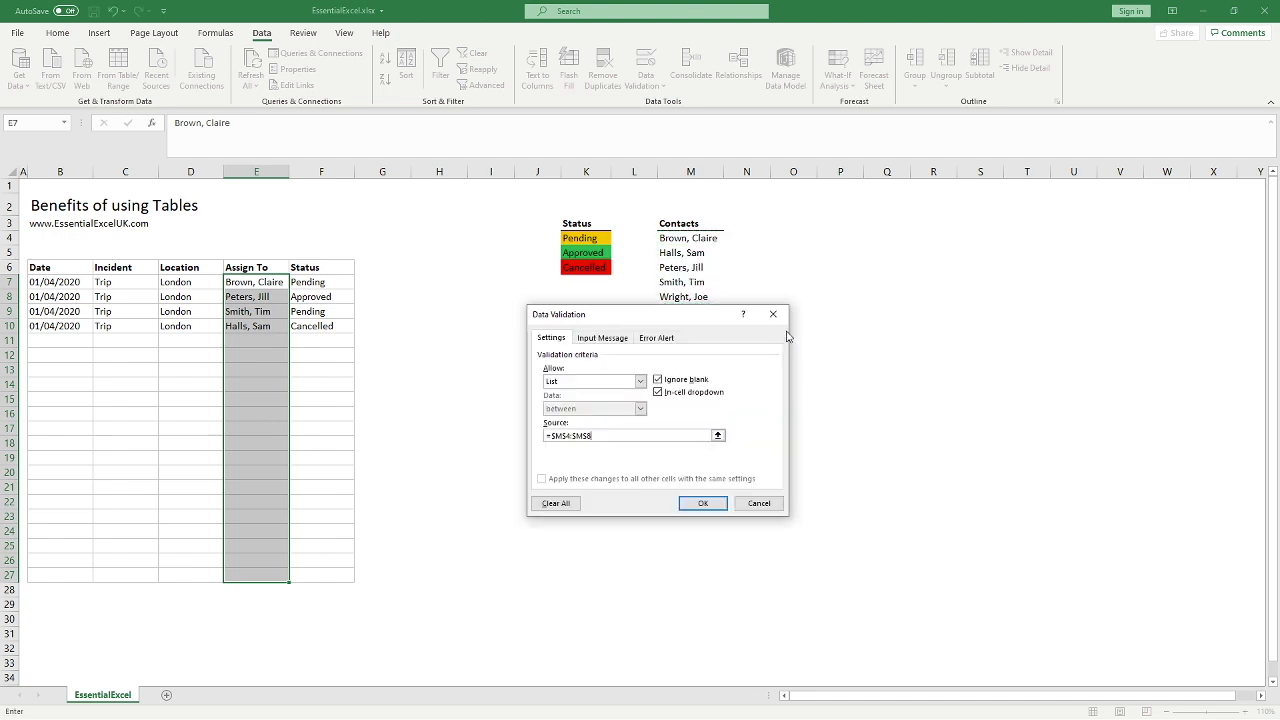
pyautogui.click(702, 503)
# Test the new drop-down by picking a contact name in E27
pyautogui.click(428, 484)
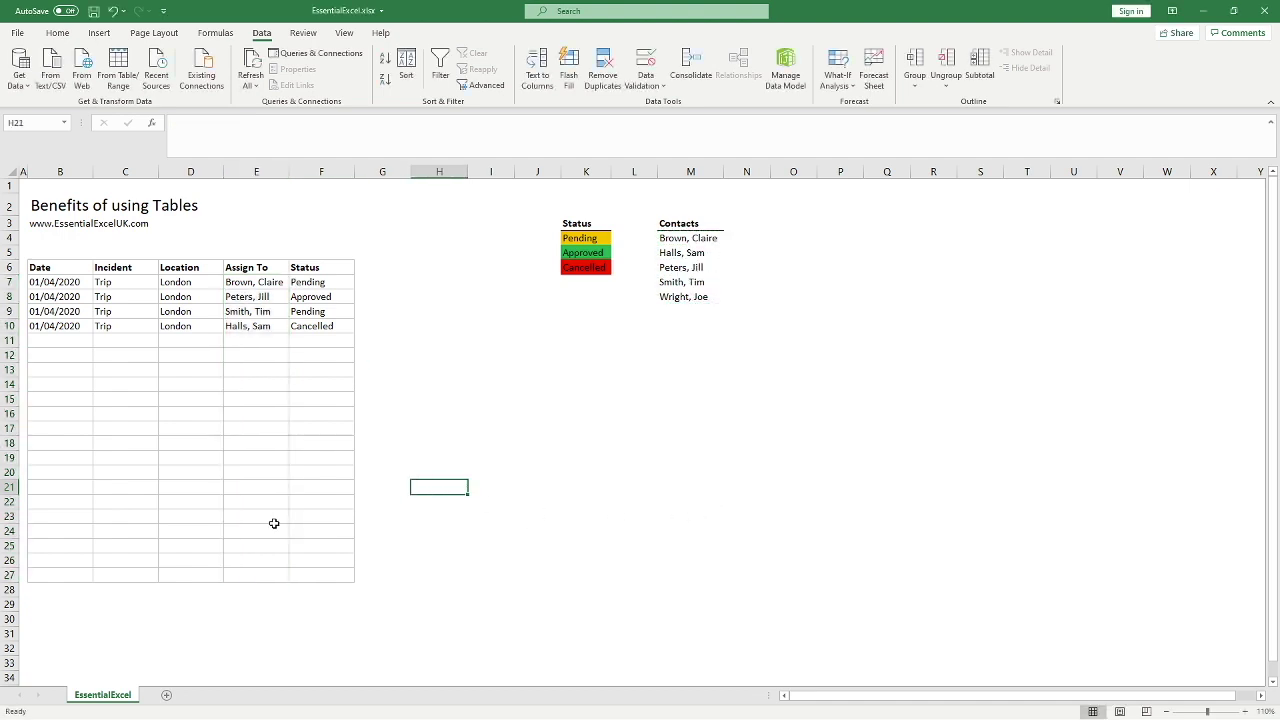
pyautogui.click(266, 575)
pyautogui.click(295, 576)
pyautogui.click(273, 603)
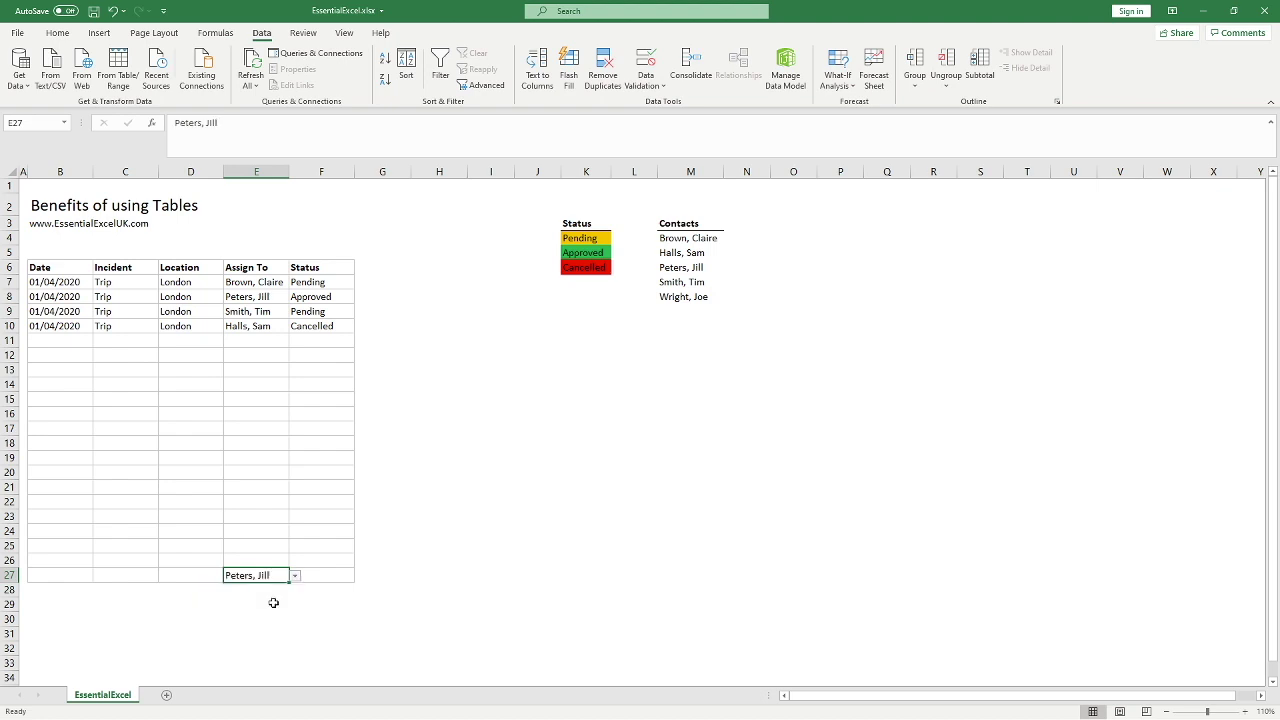
pyautogui.click(273, 603)
pyautogui.click(263, 591)
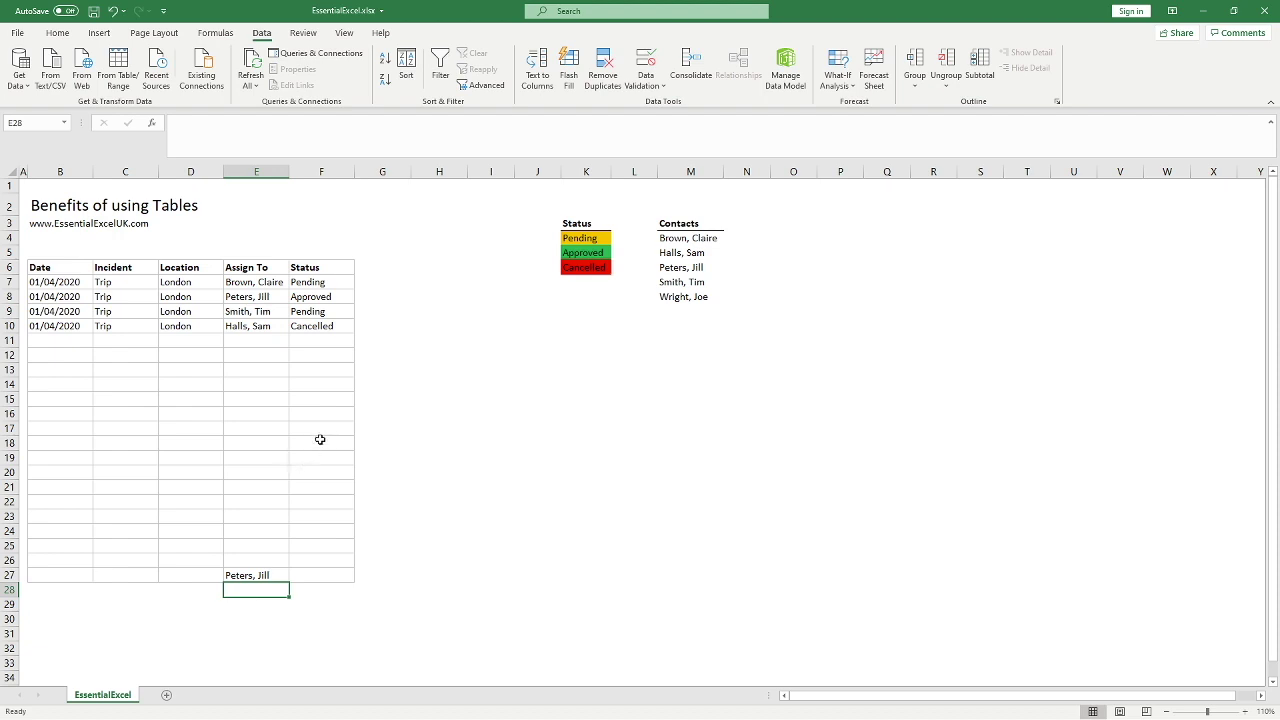
# Delete the test contact name from E27, then select the Assign To column and F8
pyautogui.click(272, 572)
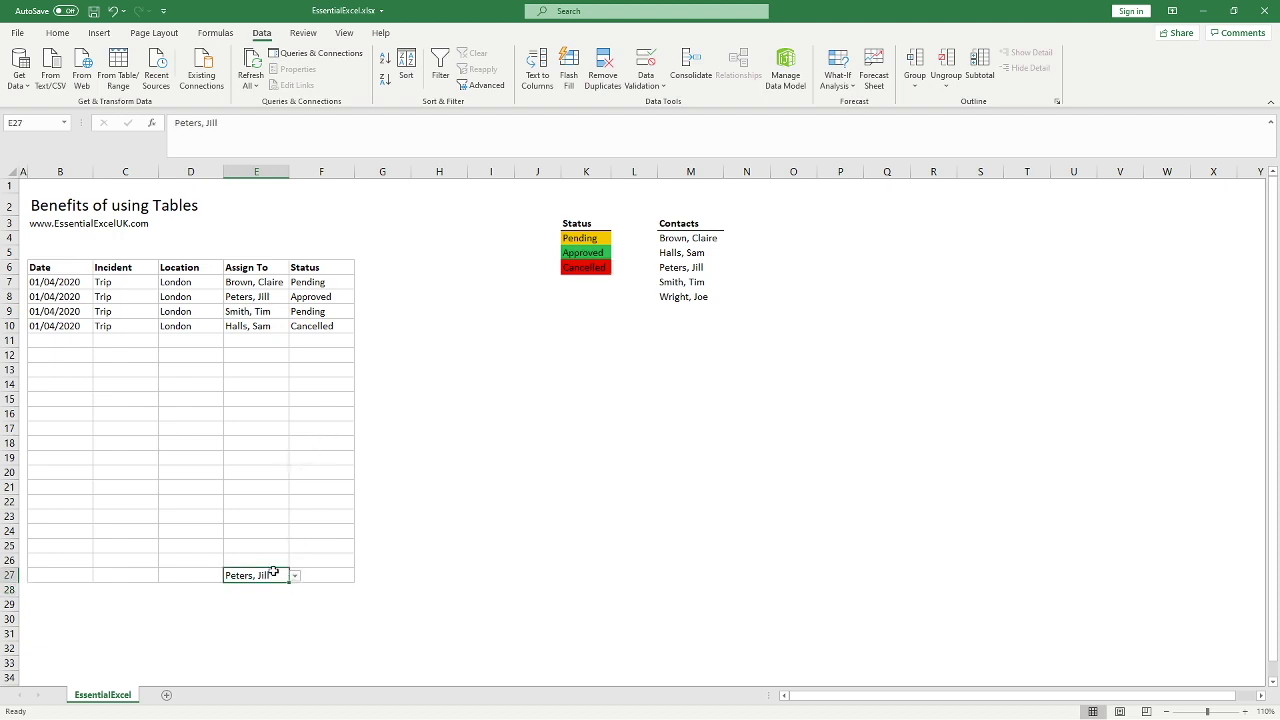
pyautogui.press('Delete')
pyautogui.click(372, 516)
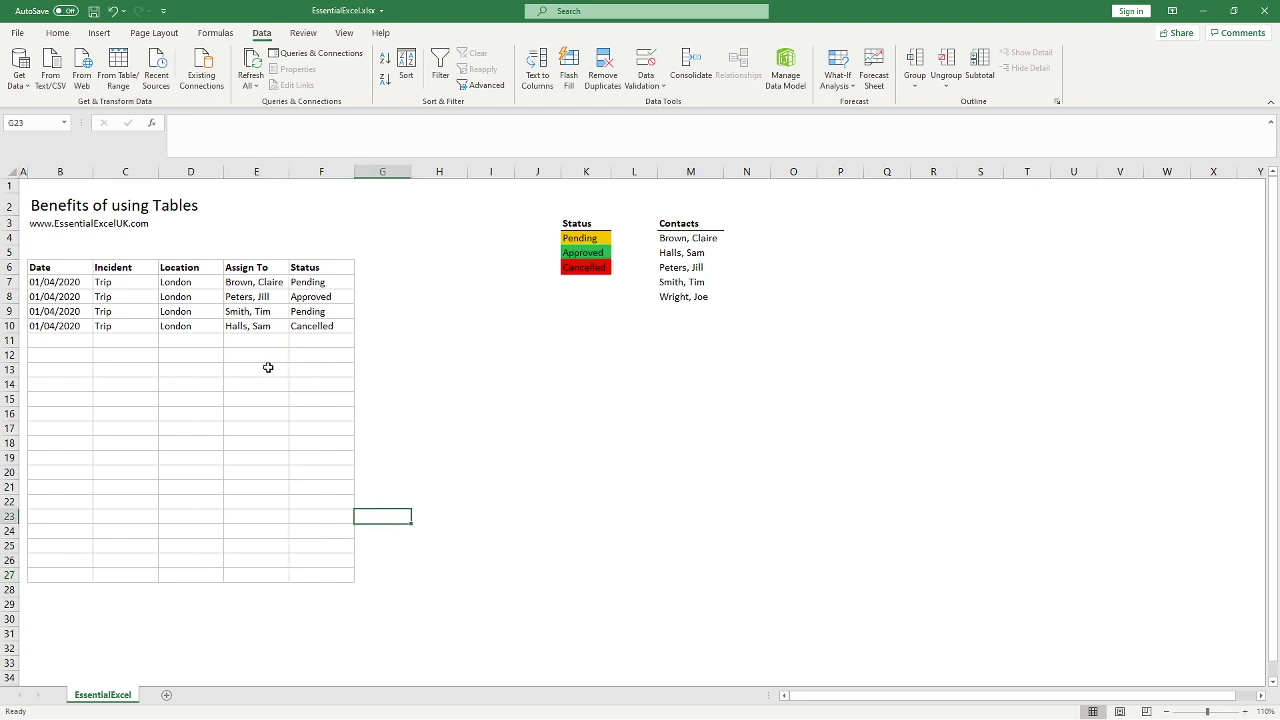
pyautogui.click(244, 171)
pyautogui.click(313, 296)
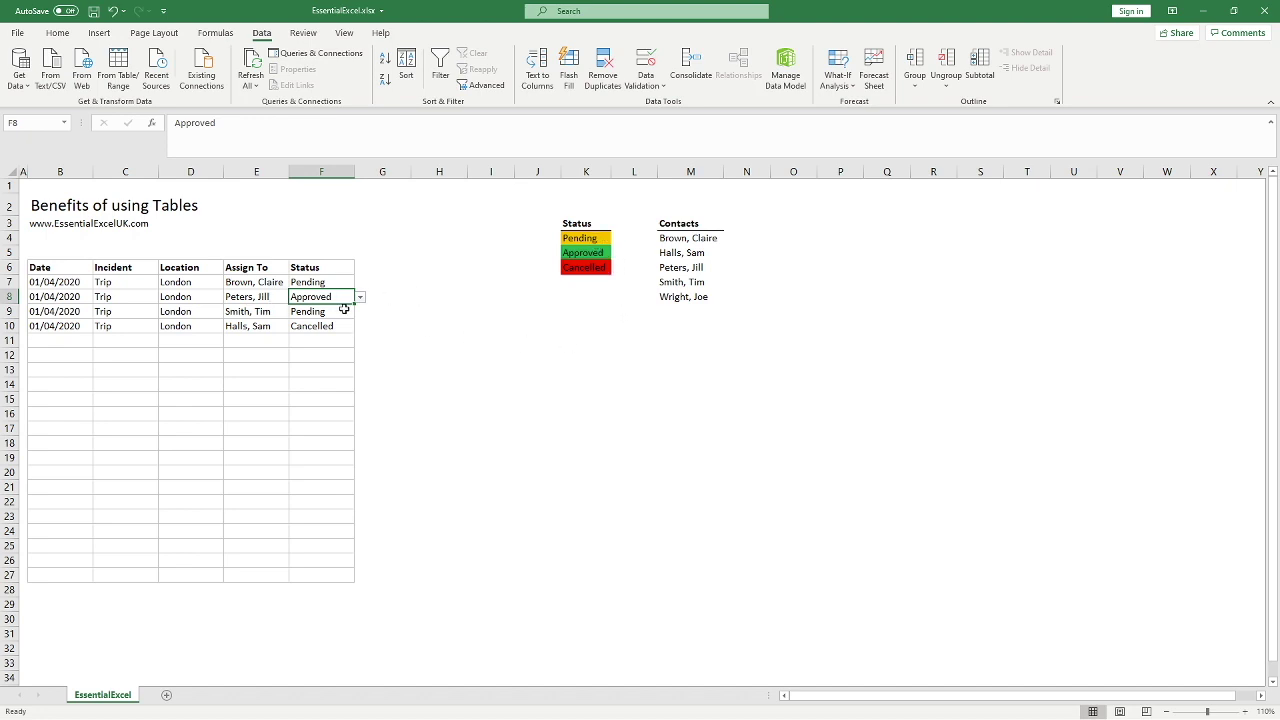
pyautogui.click(598, 239)
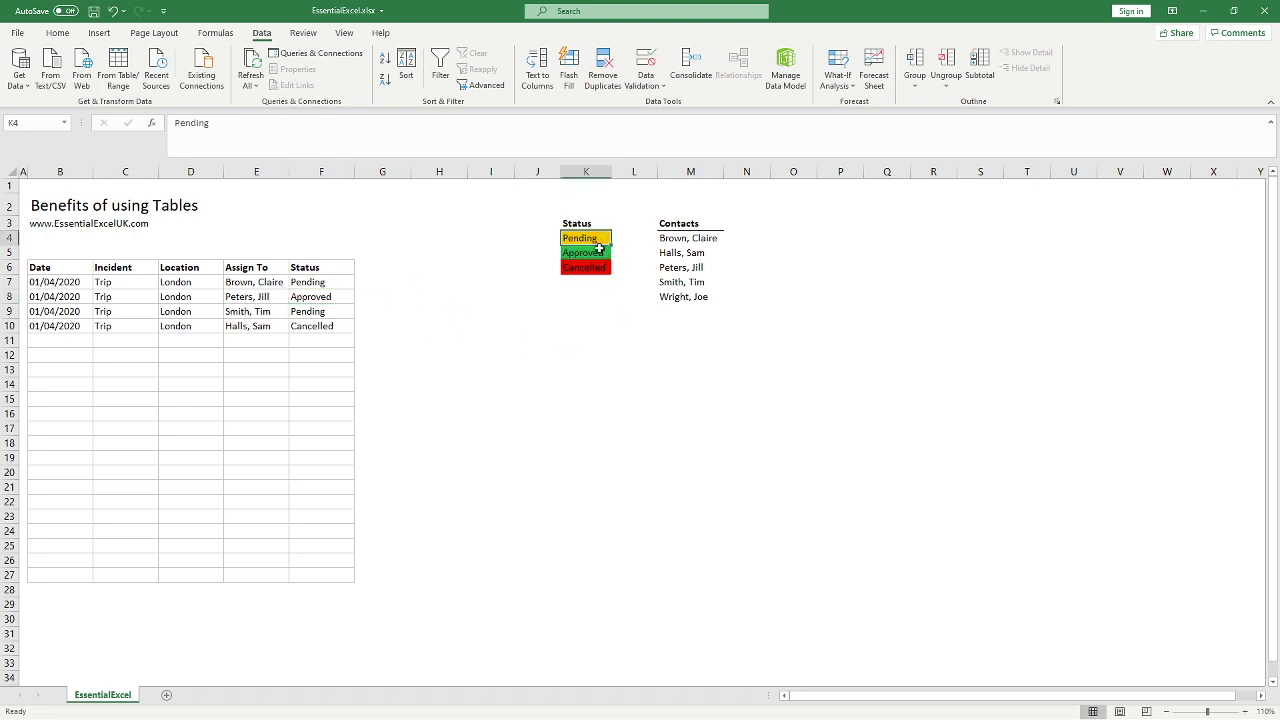
pyautogui.click(330, 312)
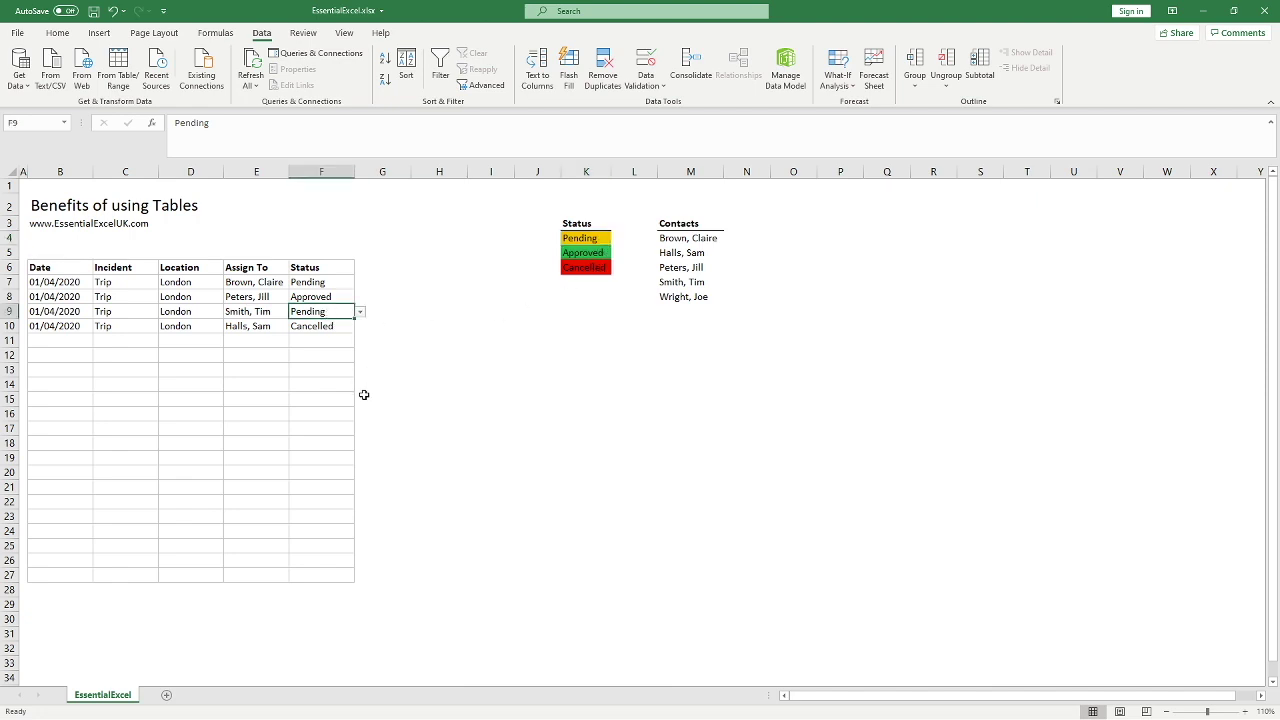
pyautogui.click(330, 298)
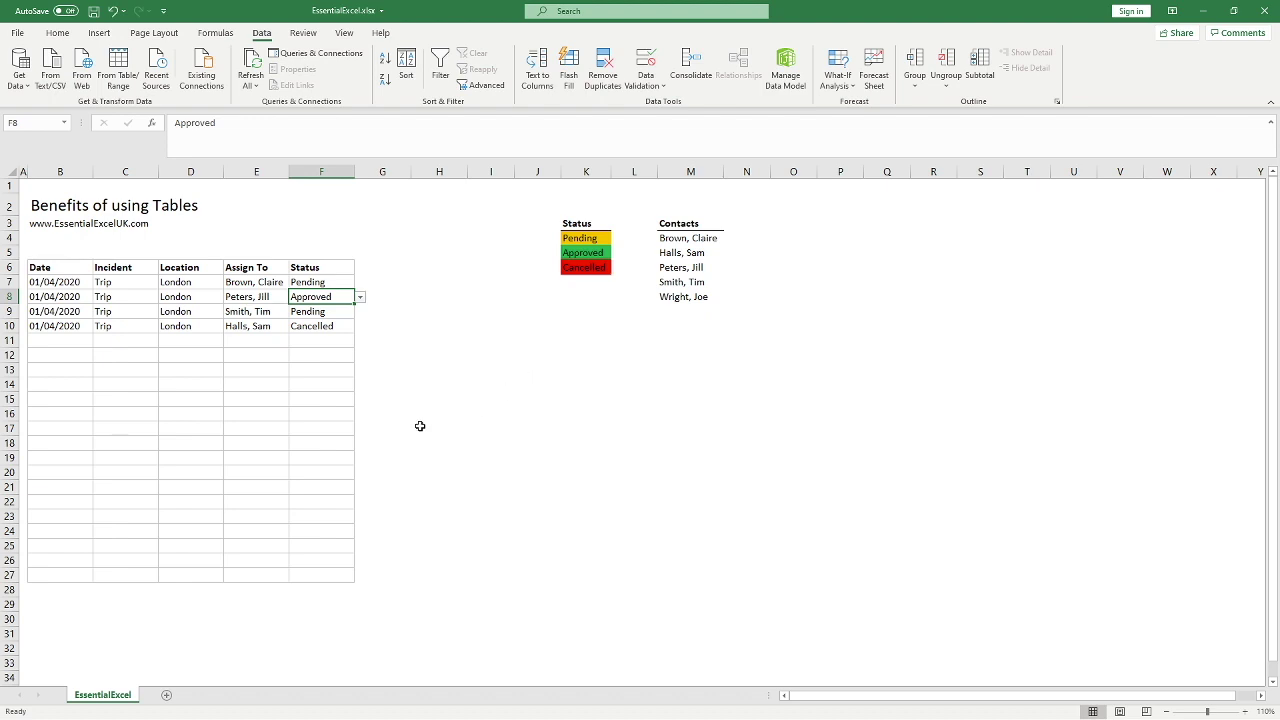
pyautogui.click(333, 282)
pyautogui.click(340, 311)
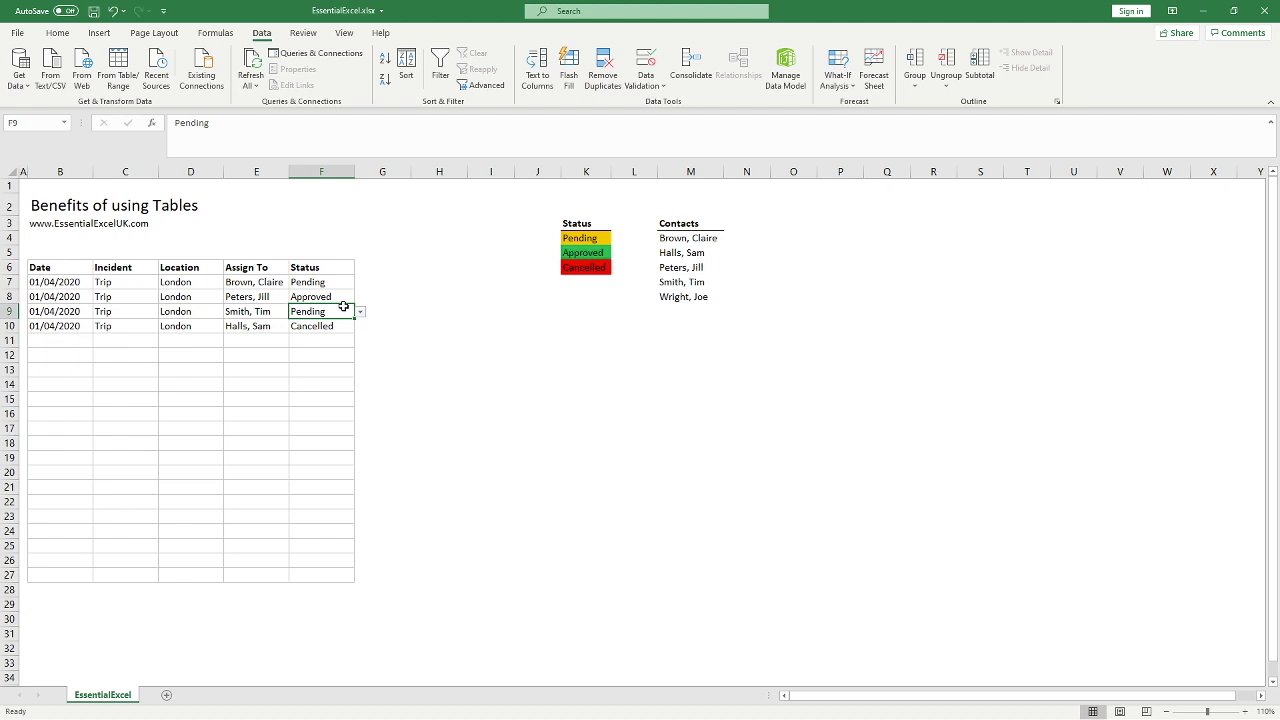
# Apply No Border to the whole log range B6 down to row 27
pyautogui.click(384, 356)
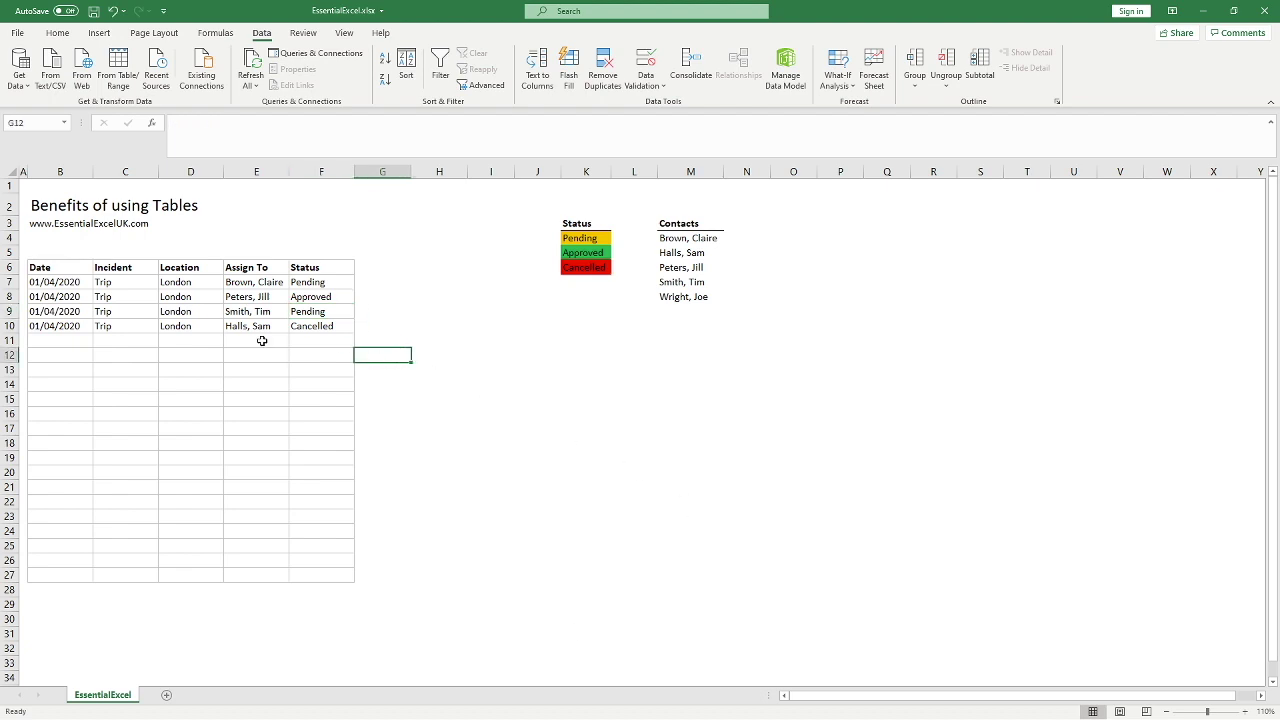
pyautogui.moveTo(40, 268); pyautogui.dragTo(344, 578)
pyautogui.click(57, 33)
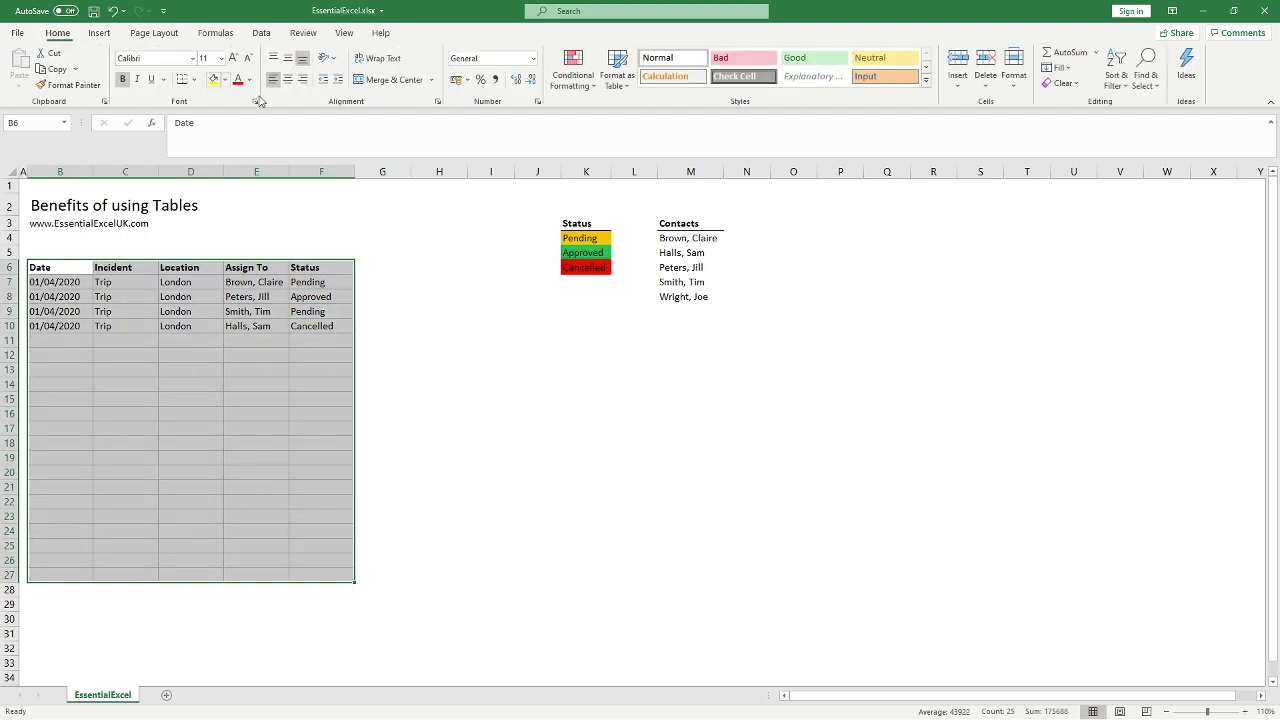
pyautogui.click(193, 79)
pyautogui.click(230, 235)
pyautogui.click(408, 362)
# Delete the four log entries and check the cells for leftover drop-downs
pyautogui.moveTo(77, 284); pyautogui.dragTo(395, 343)
pyautogui.press('Delete')
pyautogui.click(277, 300)
pyautogui.click(305, 312)
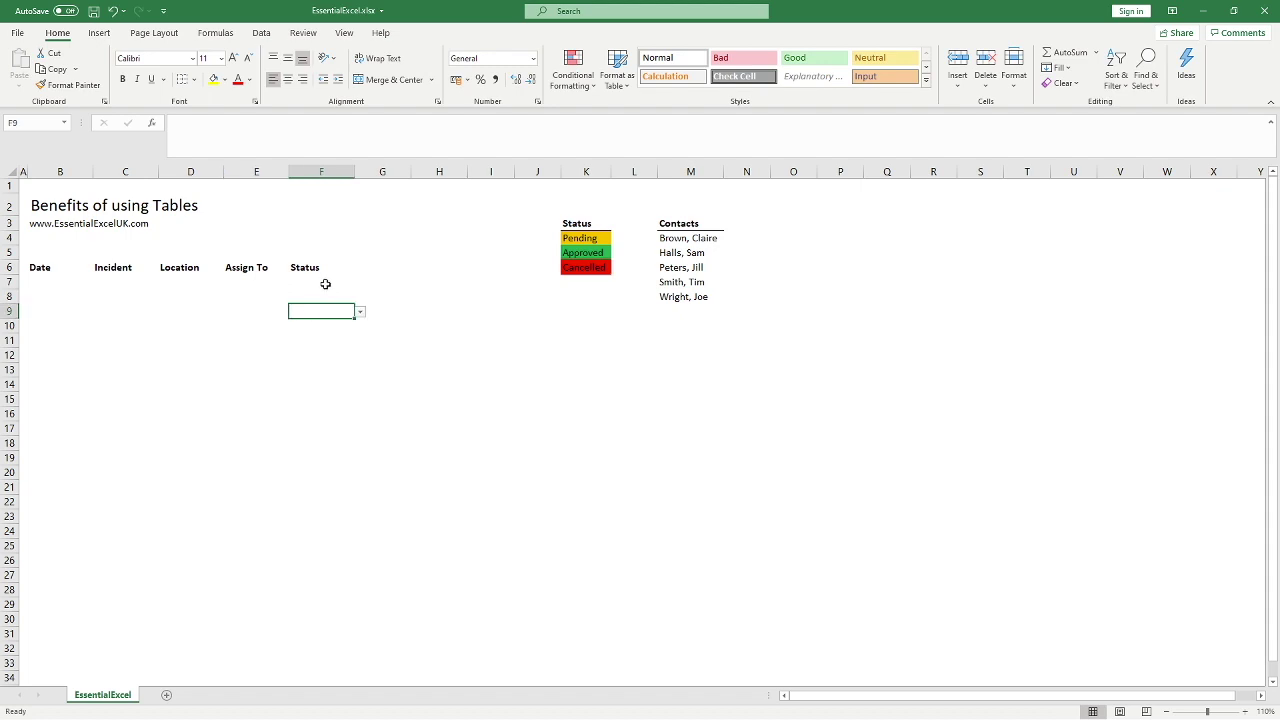
pyautogui.click(324, 283)
# Clear All data validation from columns E:F, accepting the mixed-validation warning
pyautogui.moveTo(271, 172); pyautogui.dragTo(330, 172)
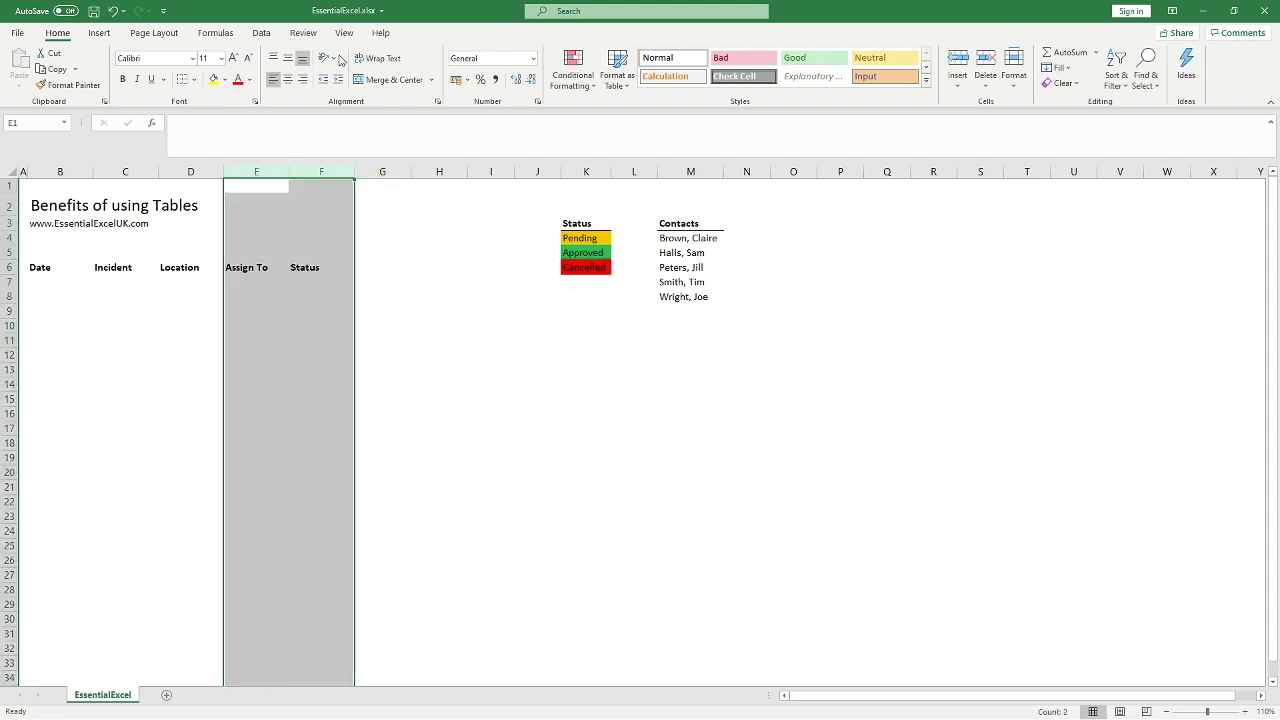
pyautogui.click(261, 33)
pyautogui.click(652, 85)
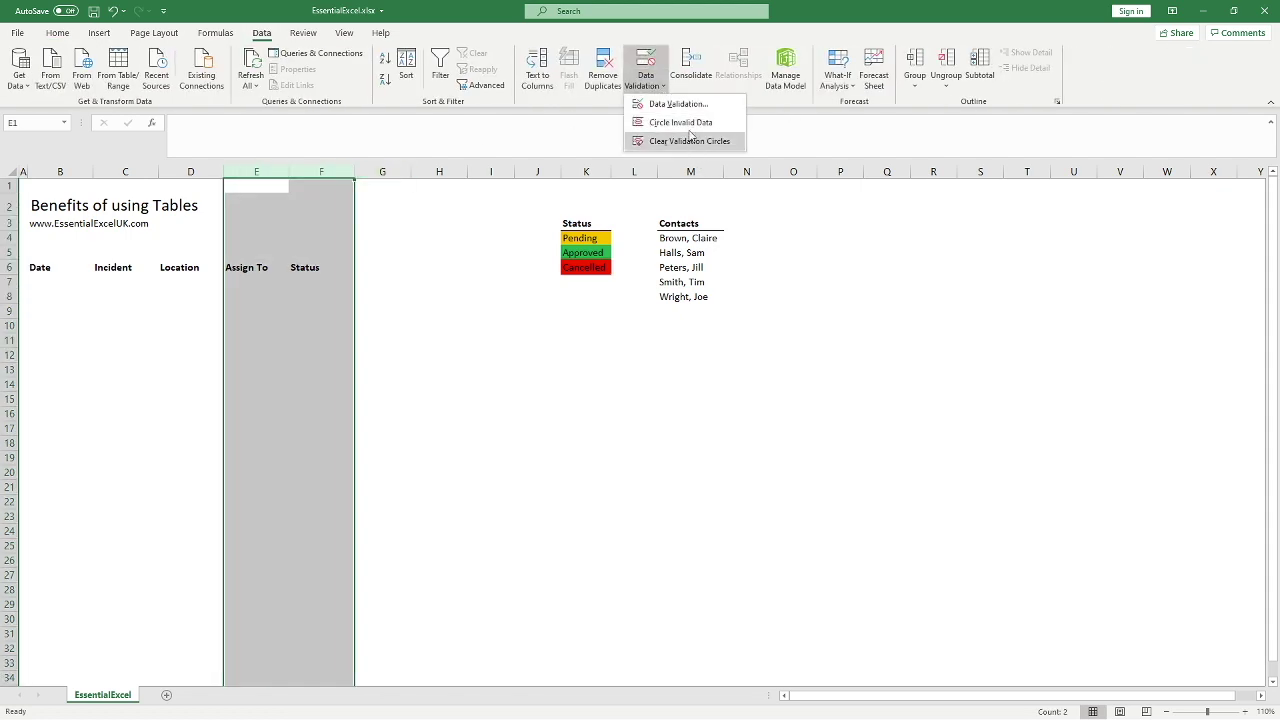
pyautogui.click(689, 110)
pyautogui.click(618, 405)
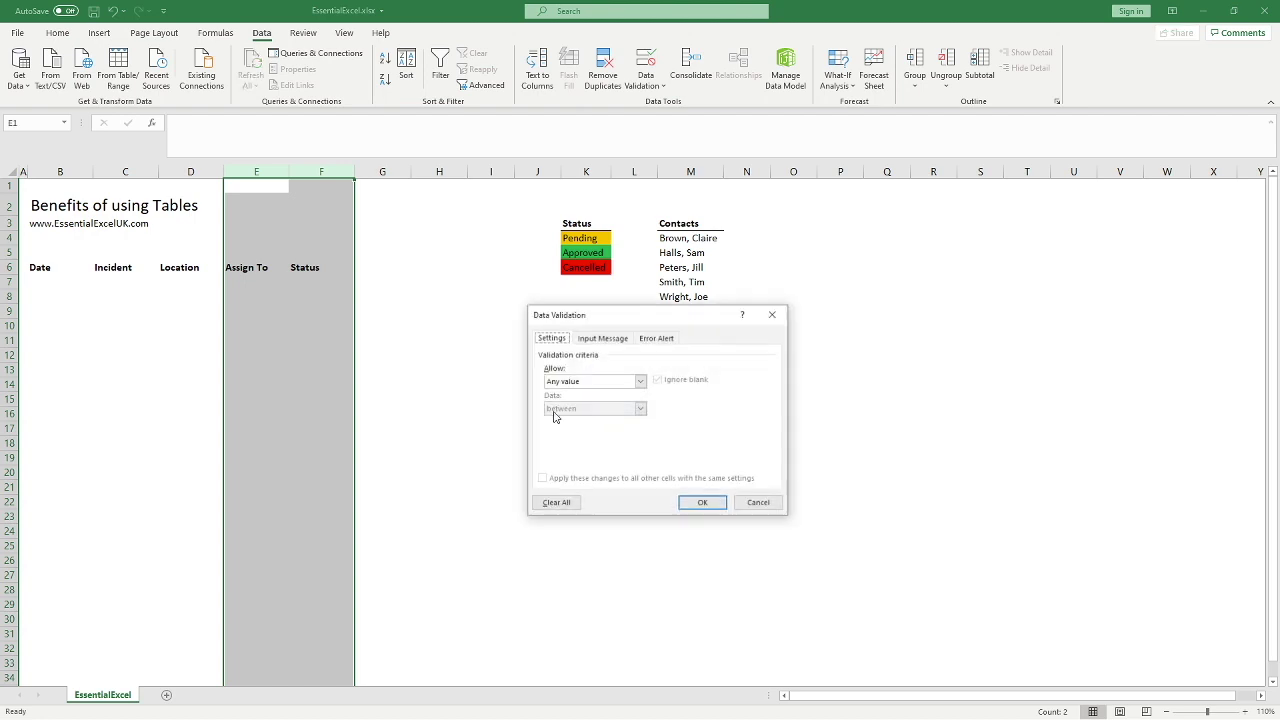
pyautogui.click(556, 503)
pyautogui.click(703, 503)
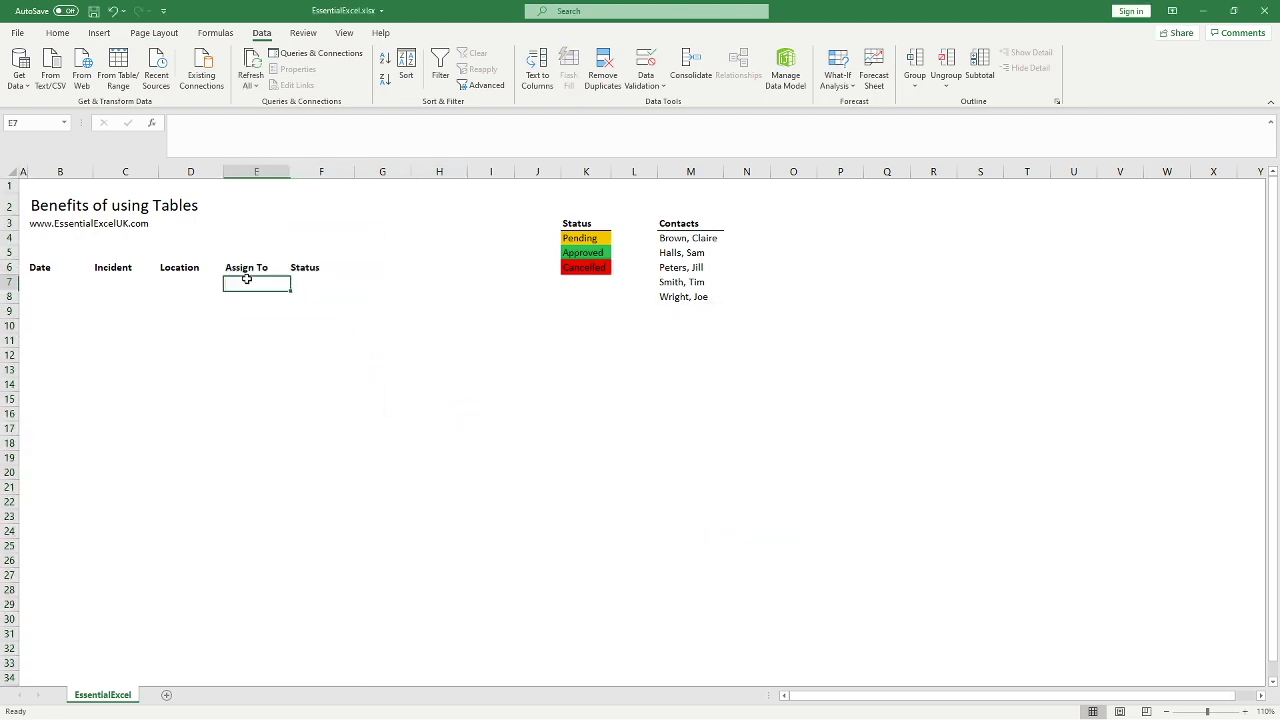
pyautogui.click(321, 296)
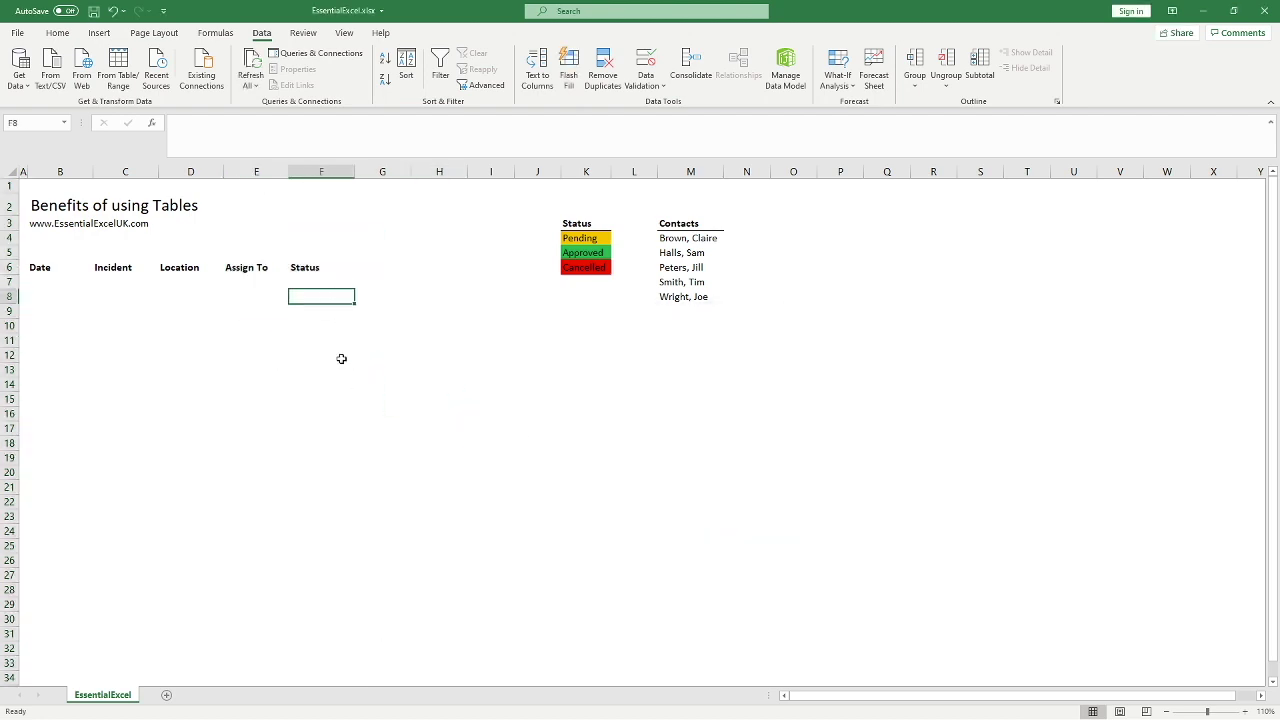
# Enter a sample row in B7: 01/04/2020, Trip, London
pyautogui.click(35, 282)
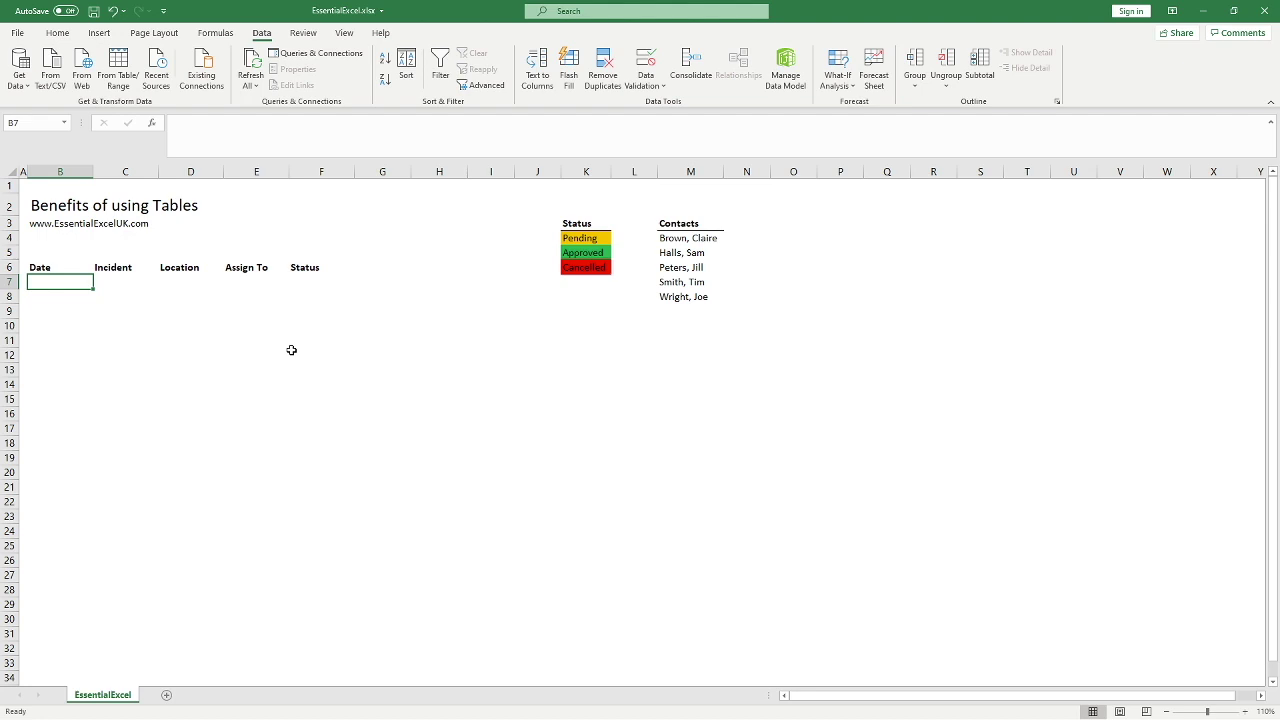
pyautogui.write('01/04/2020')
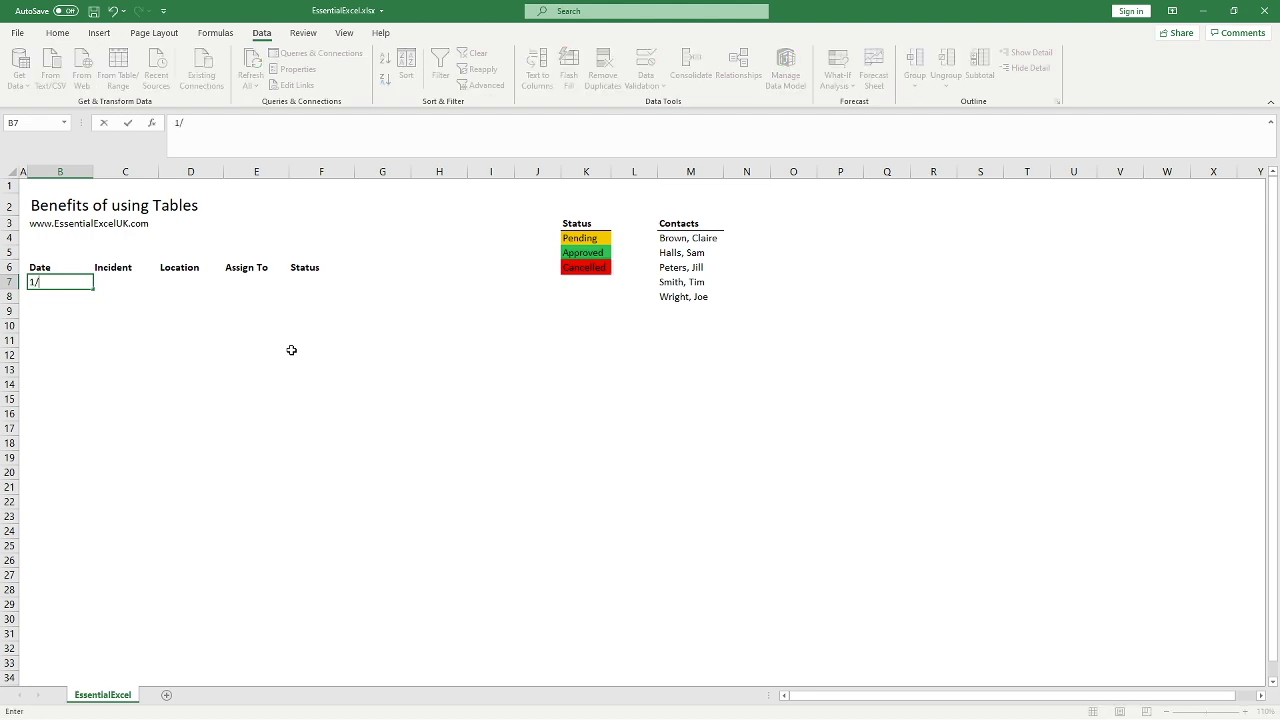
pyautogui.press('Tab')
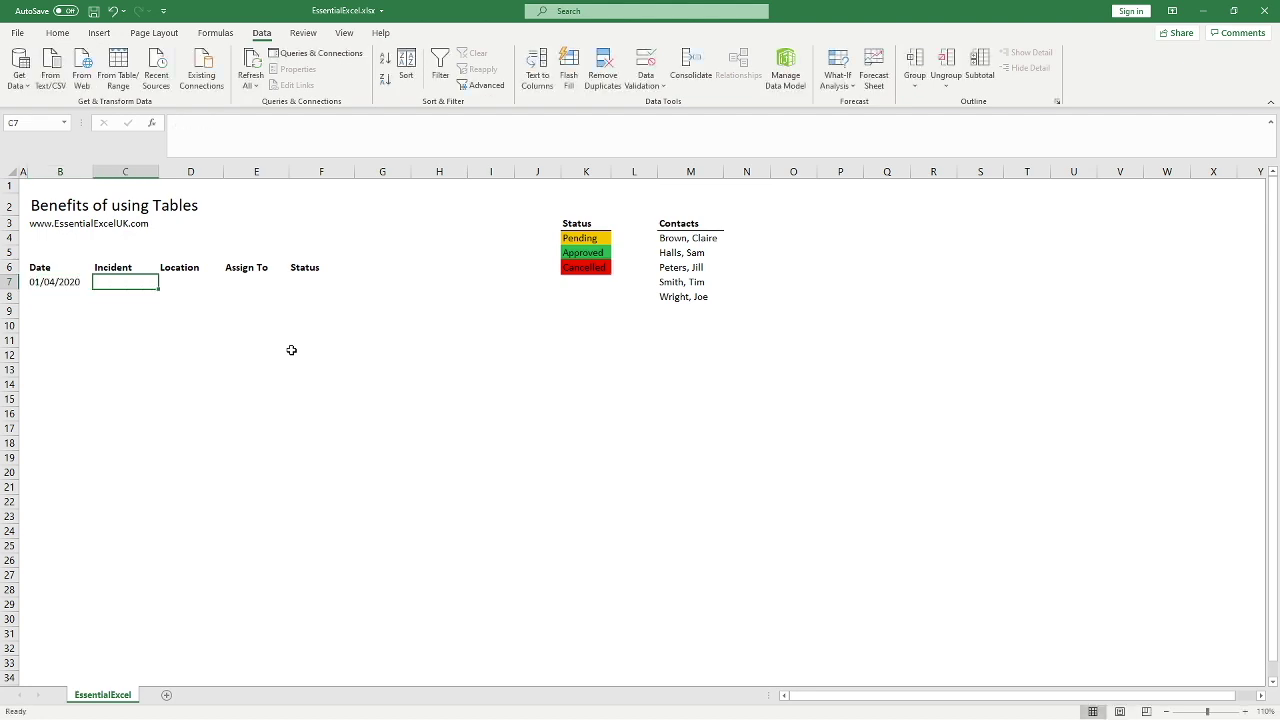
pyautogui.write('Trip')
pyautogui.press('Tab')
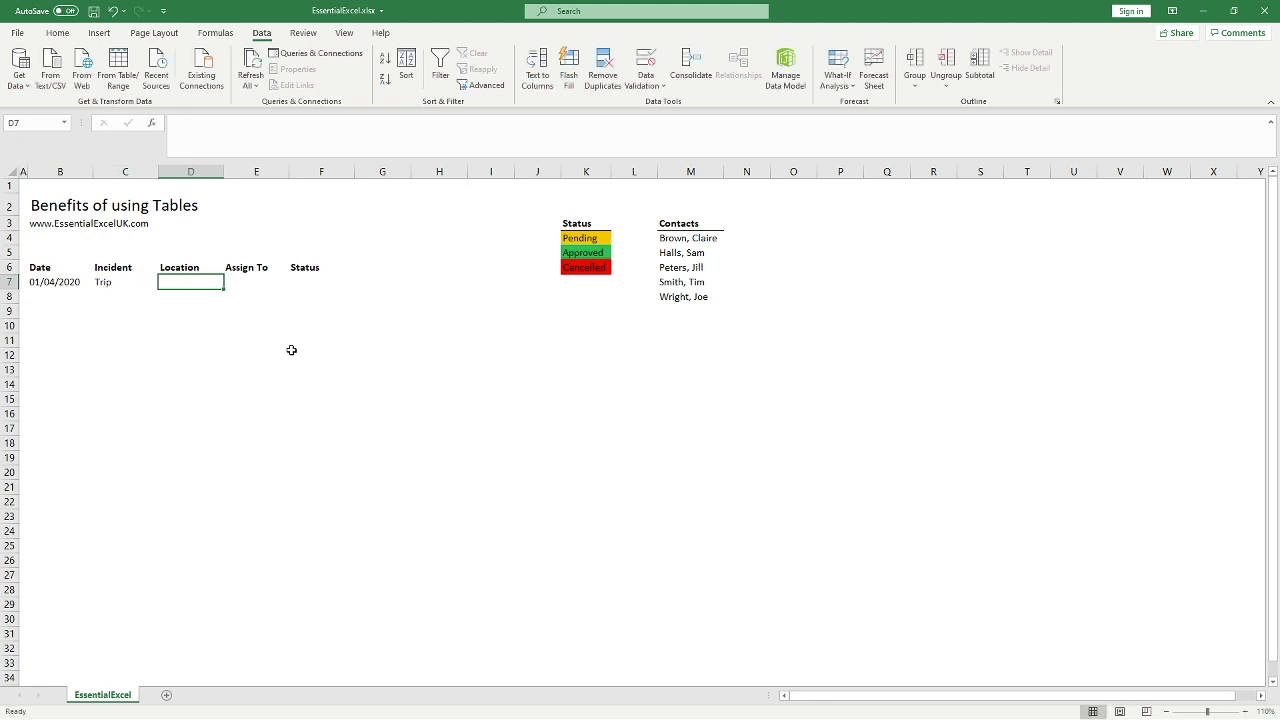
pyautogui.write('London')
pyautogui.press('Return')
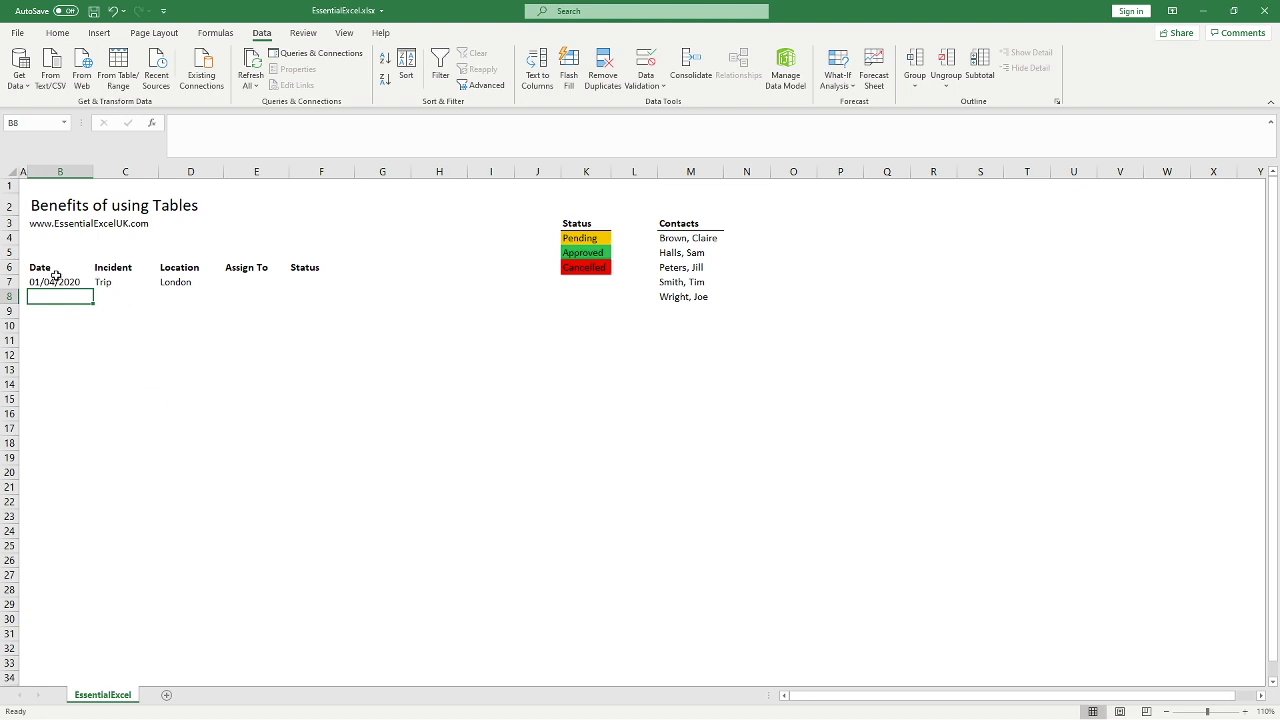
# Clear the sample entry B7:E7 and select the header row B6:F6
pyautogui.moveTo(56, 280); pyautogui.dragTo(200, 282)
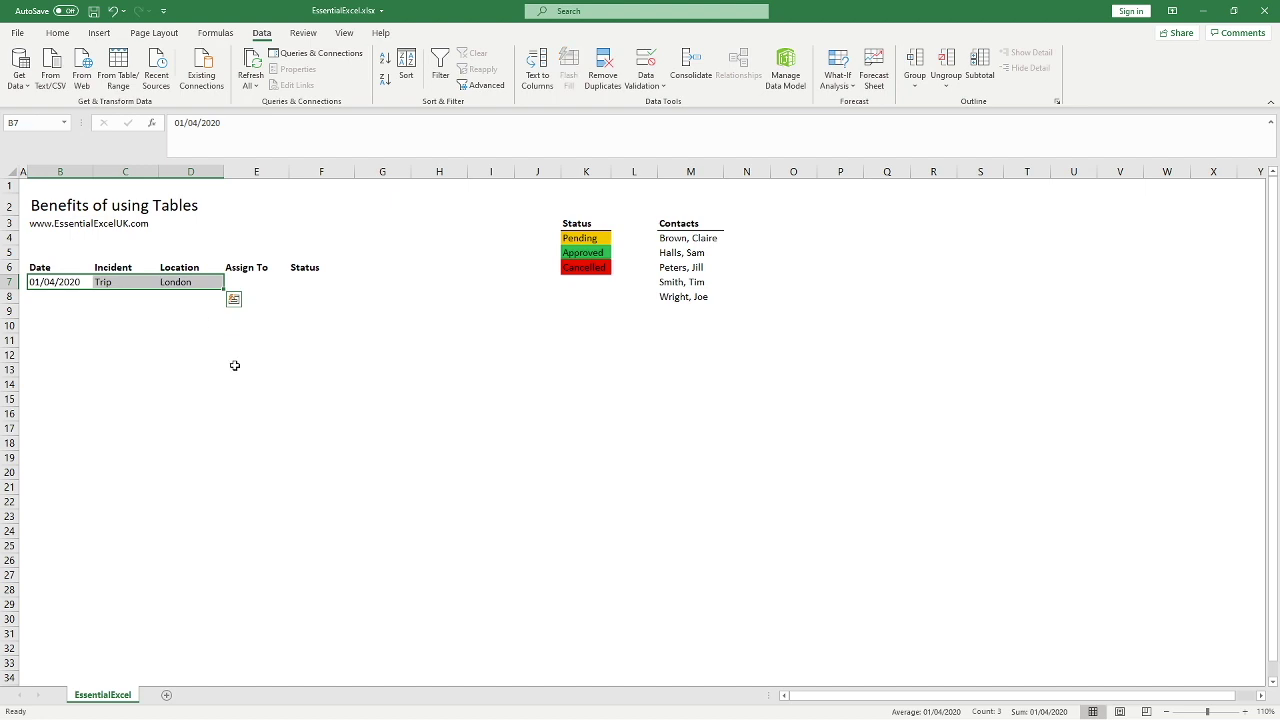
pyautogui.click(153, 401)
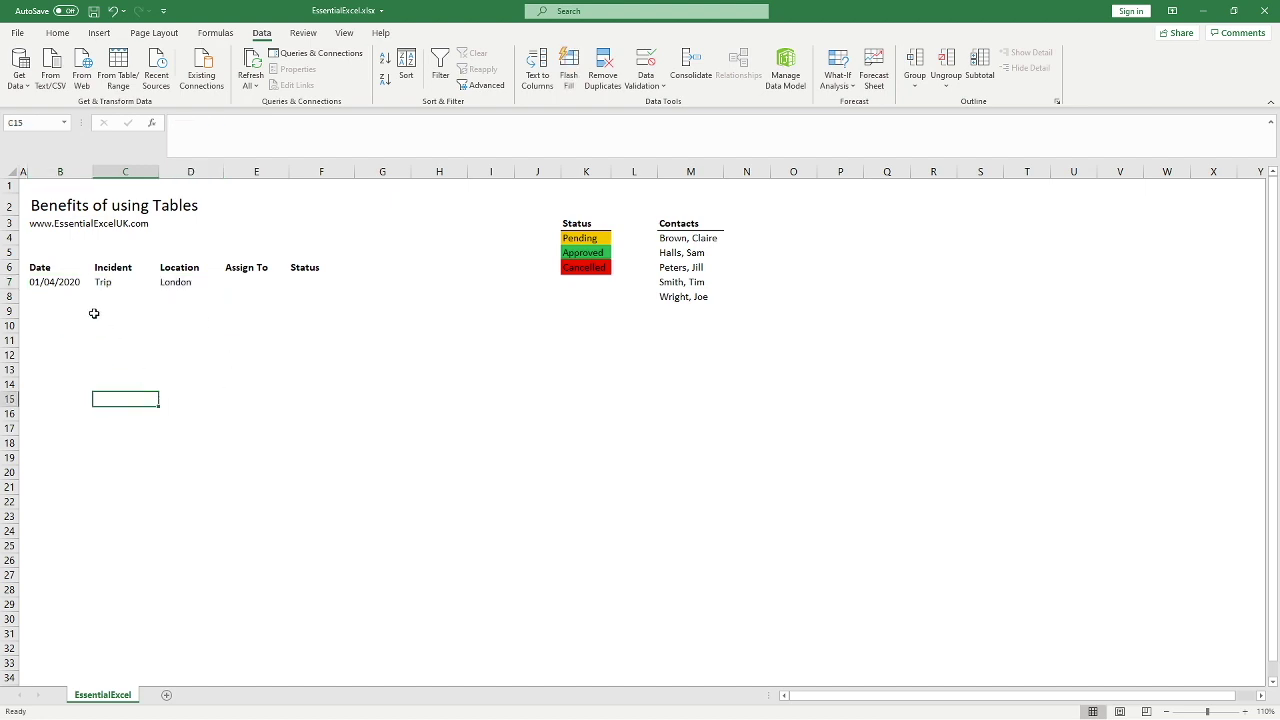
pyautogui.click(49, 267)
pyautogui.moveTo(49, 267); pyautogui.dragTo(301, 288)
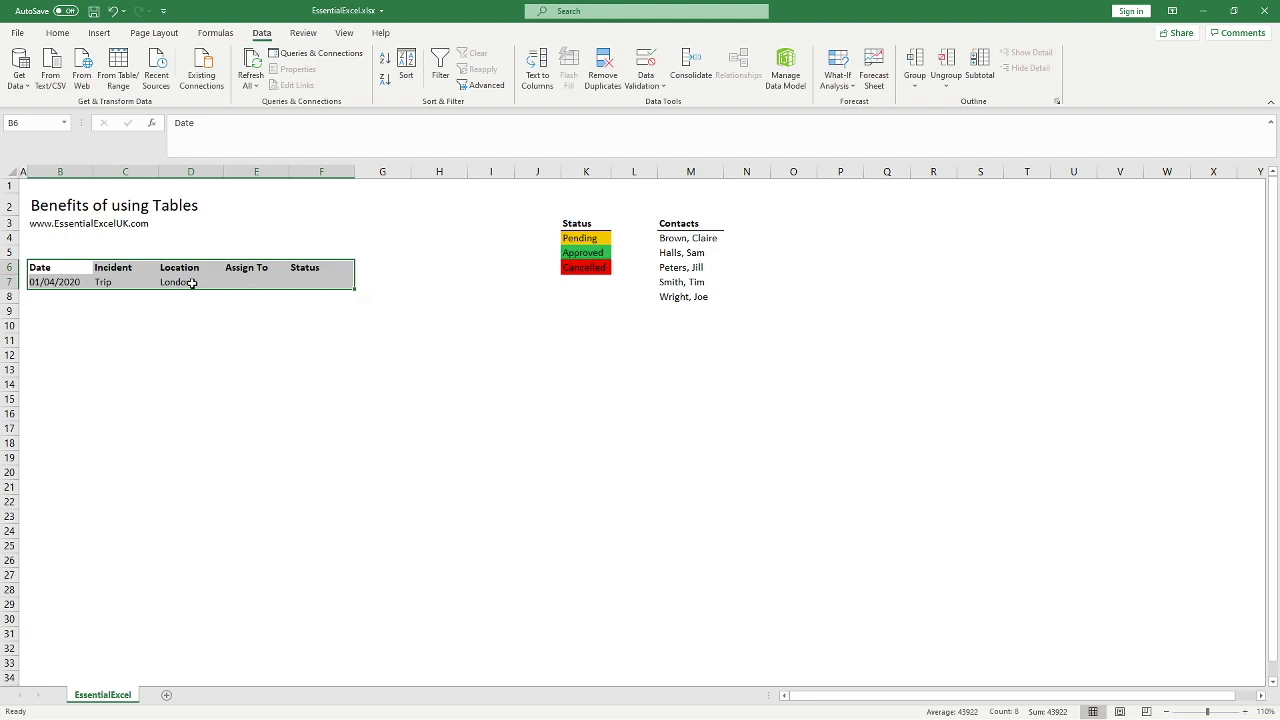
pyautogui.click(52, 282)
pyautogui.moveTo(64, 284); pyautogui.dragTo(242, 282)
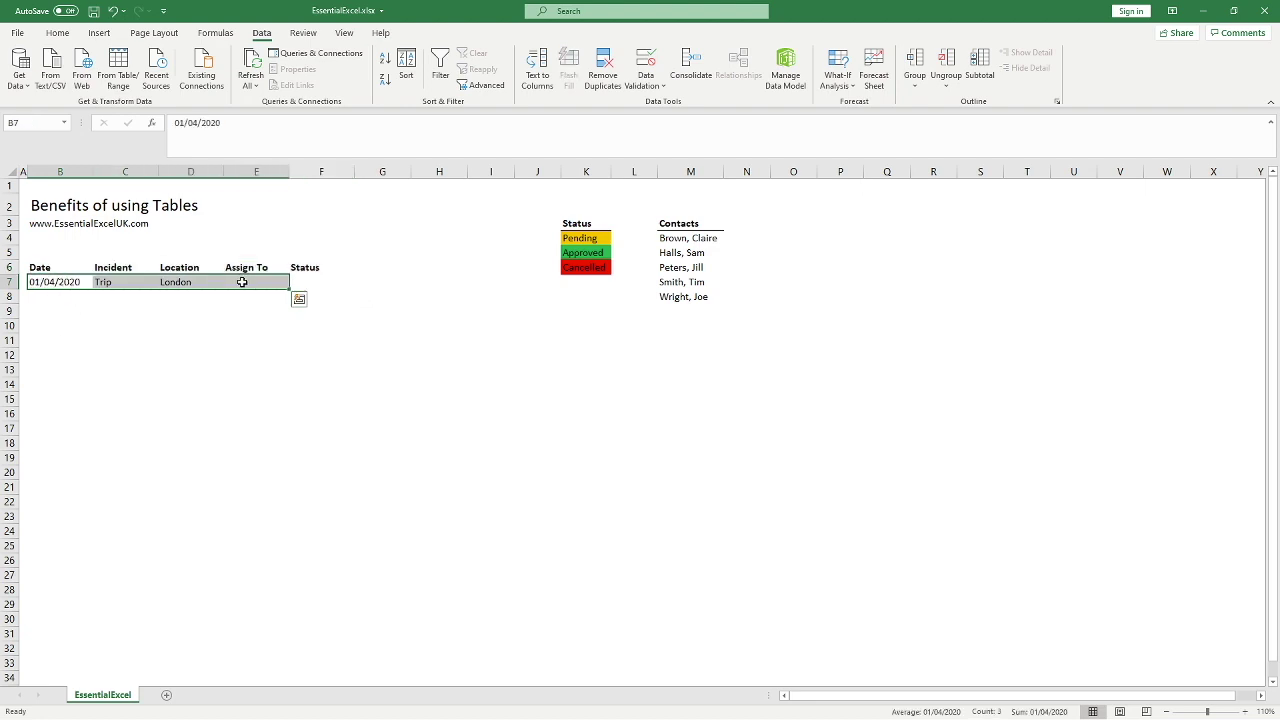
pyautogui.press('Delete')
pyautogui.click(168, 350)
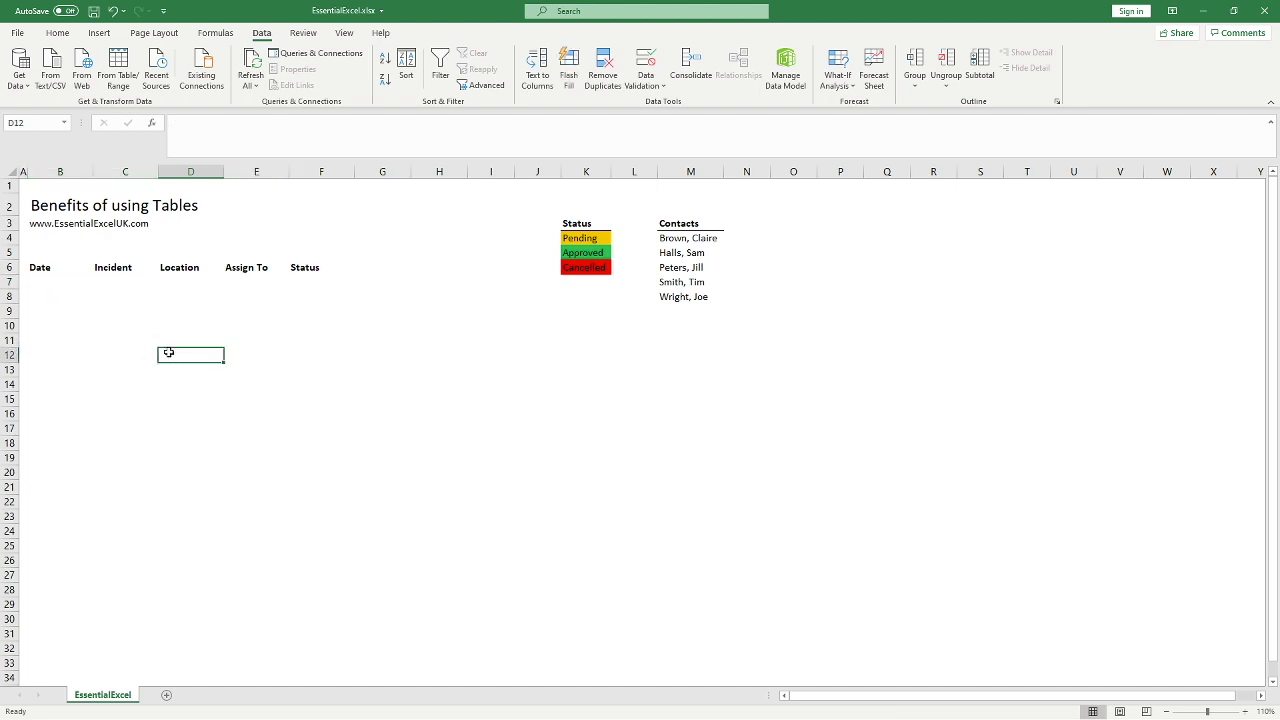
pyautogui.moveTo(60, 270); pyautogui.dragTo(303, 267)
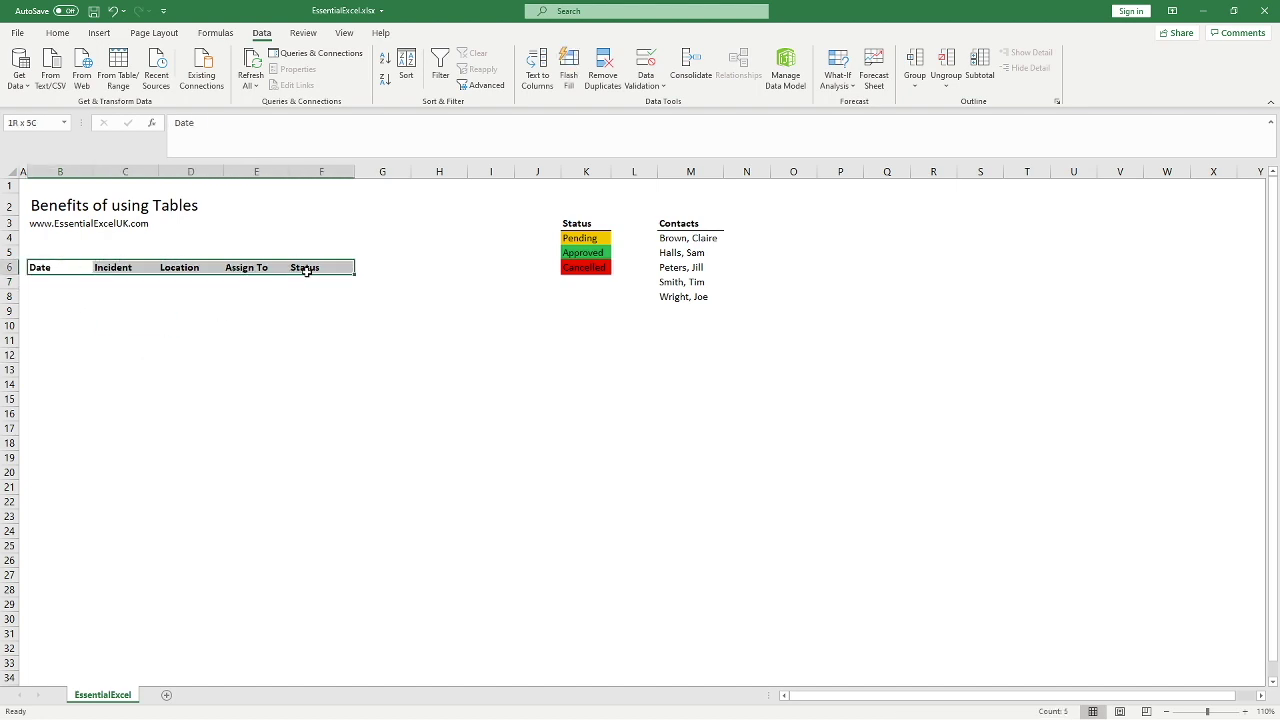
# Convert B6:F6 into a Table with 'My table has headers' ticked
pyautogui.click(99, 33)
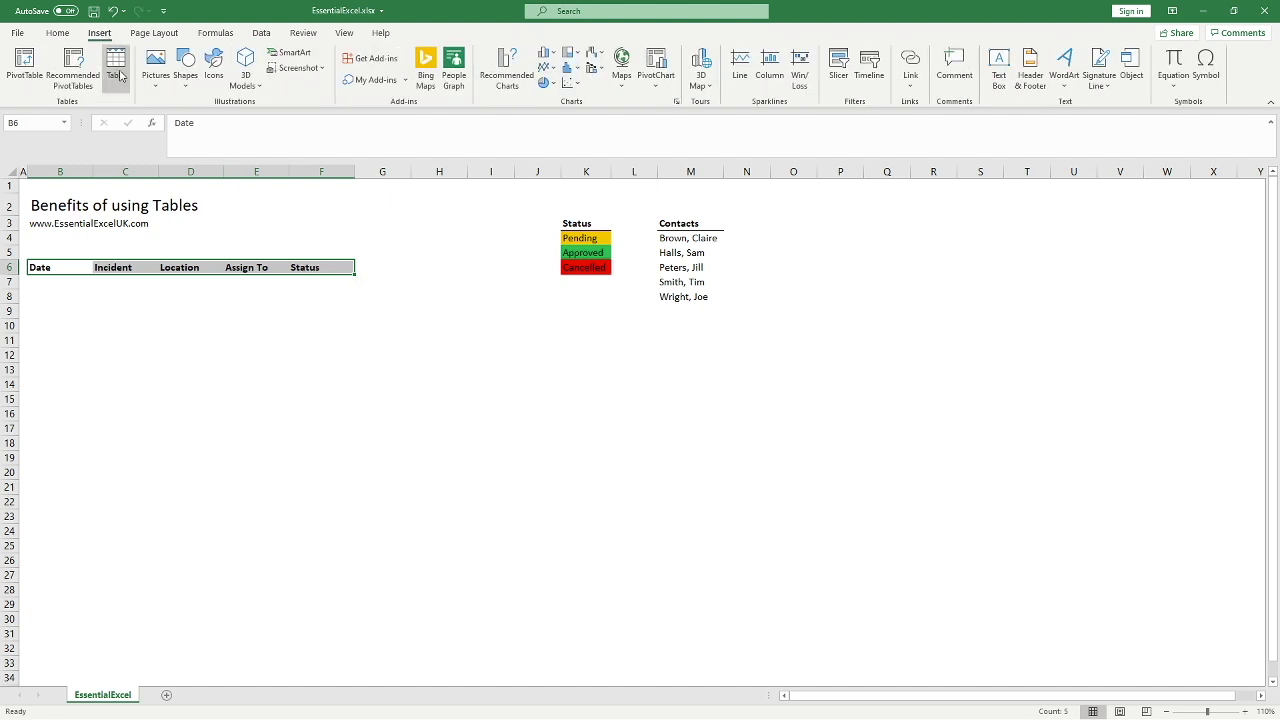
pyautogui.click(117, 68)
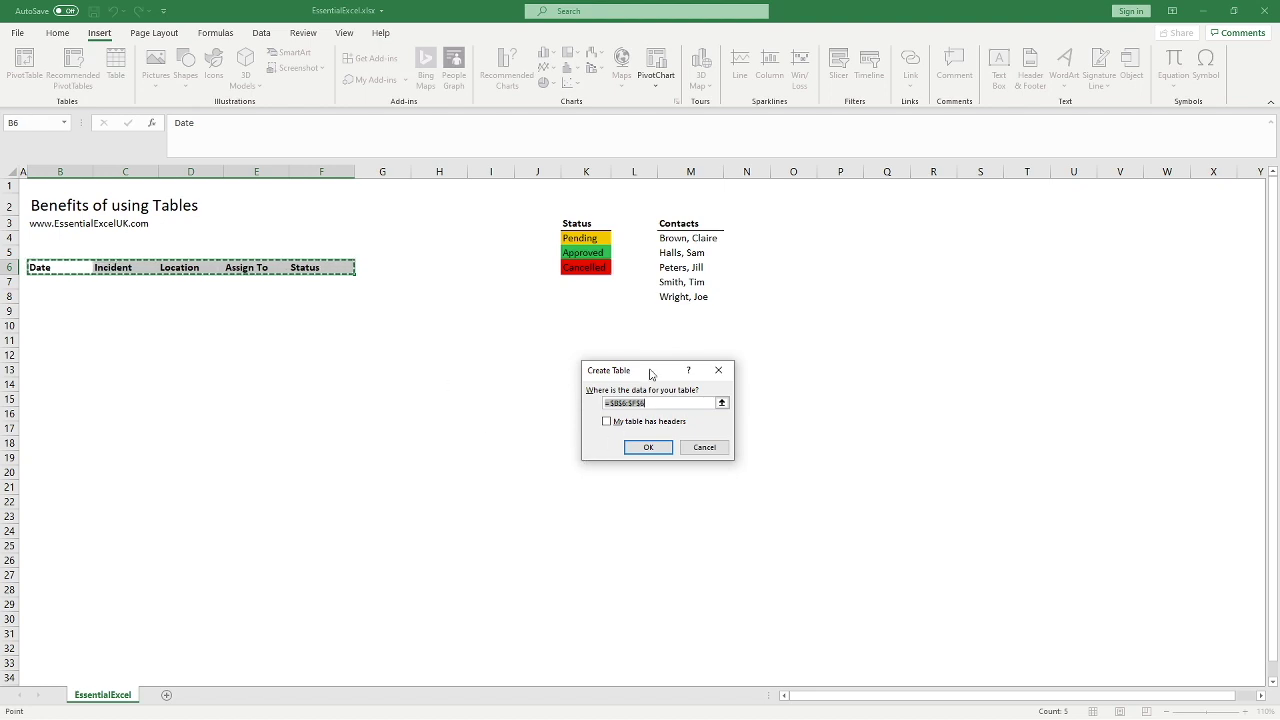
pyautogui.moveTo(651, 371); pyautogui.dragTo(445, 358)
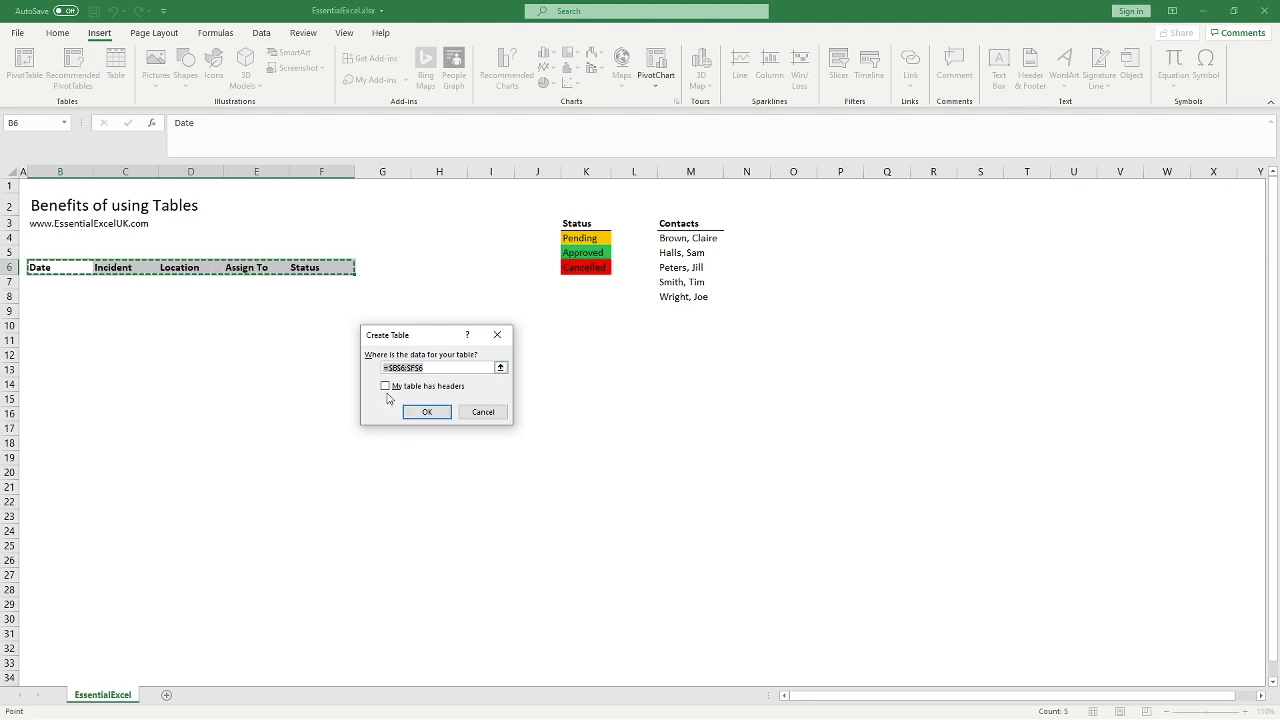
pyautogui.click(385, 386)
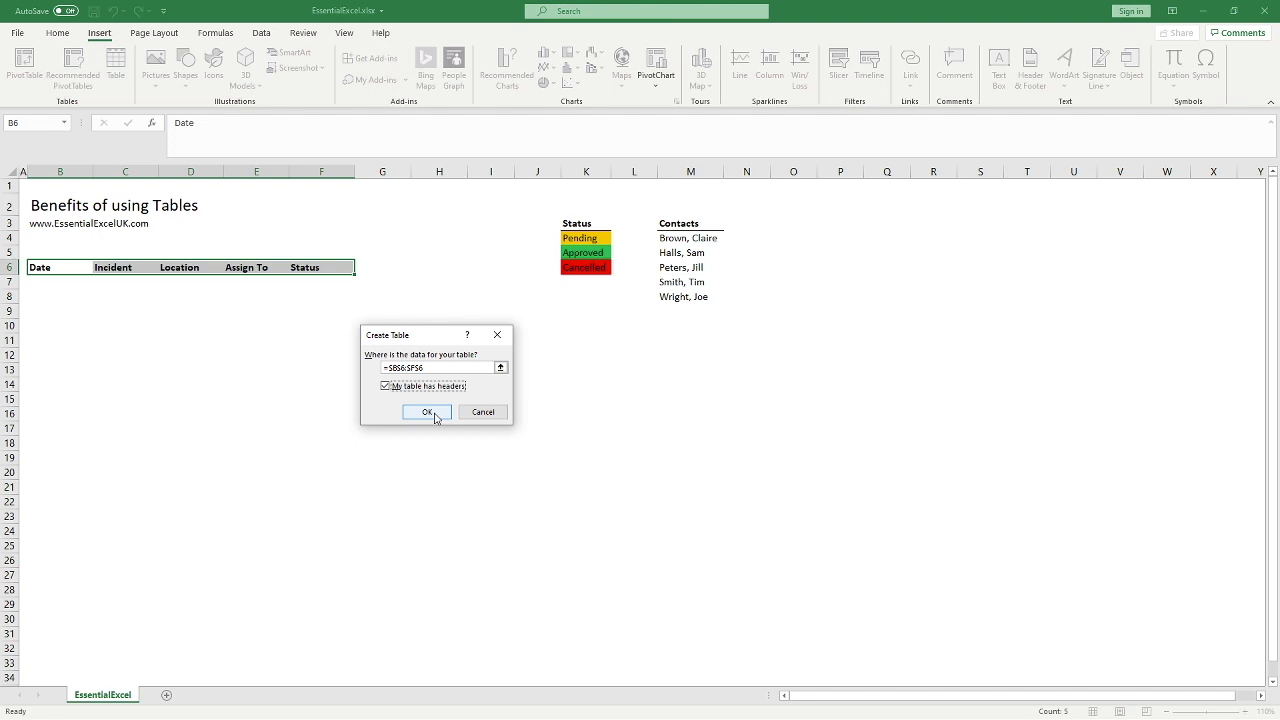
pyautogui.click(427, 412)
pyautogui.click(430, 416)
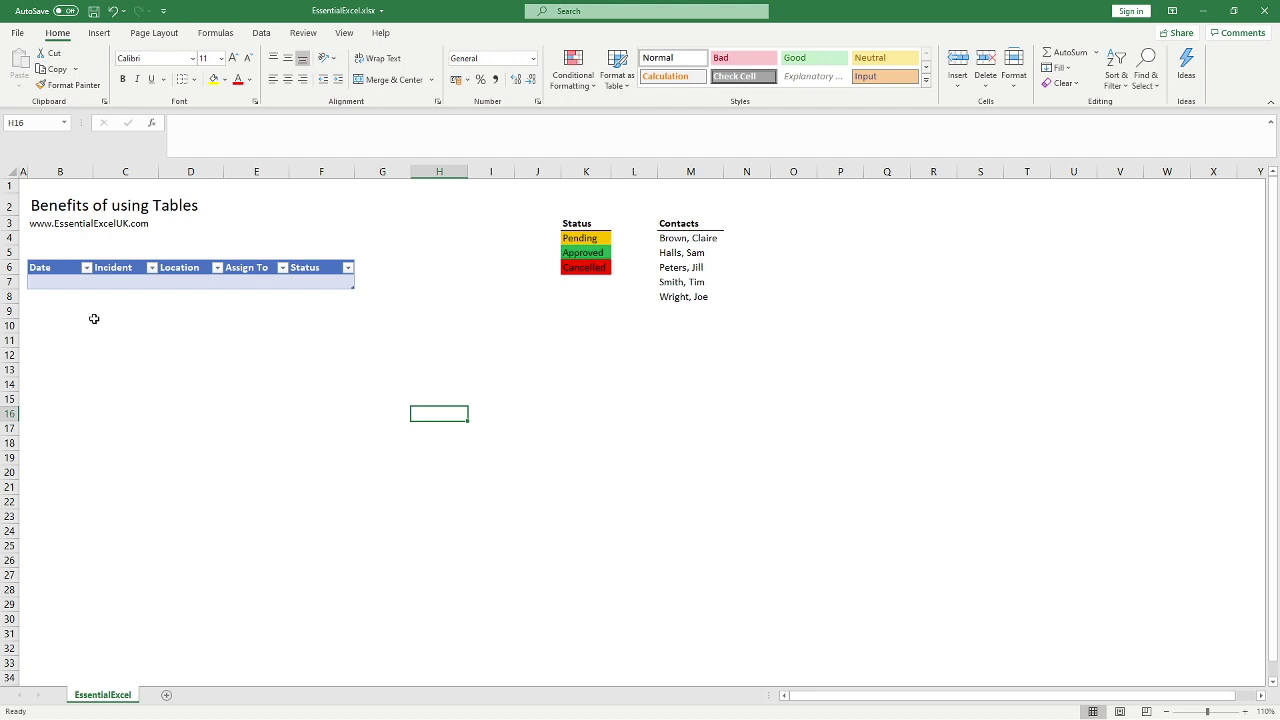
pyautogui.click(95, 357)
pyautogui.click(57, 287)
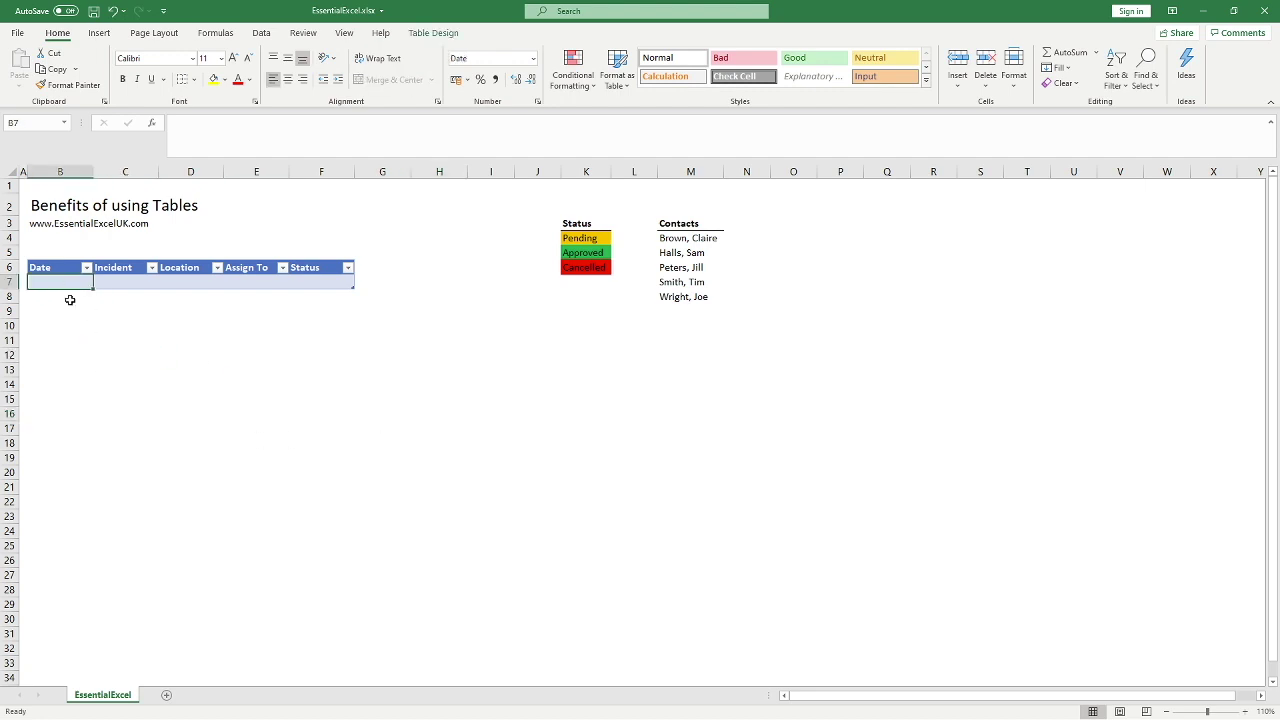
pyautogui.click(263, 353)
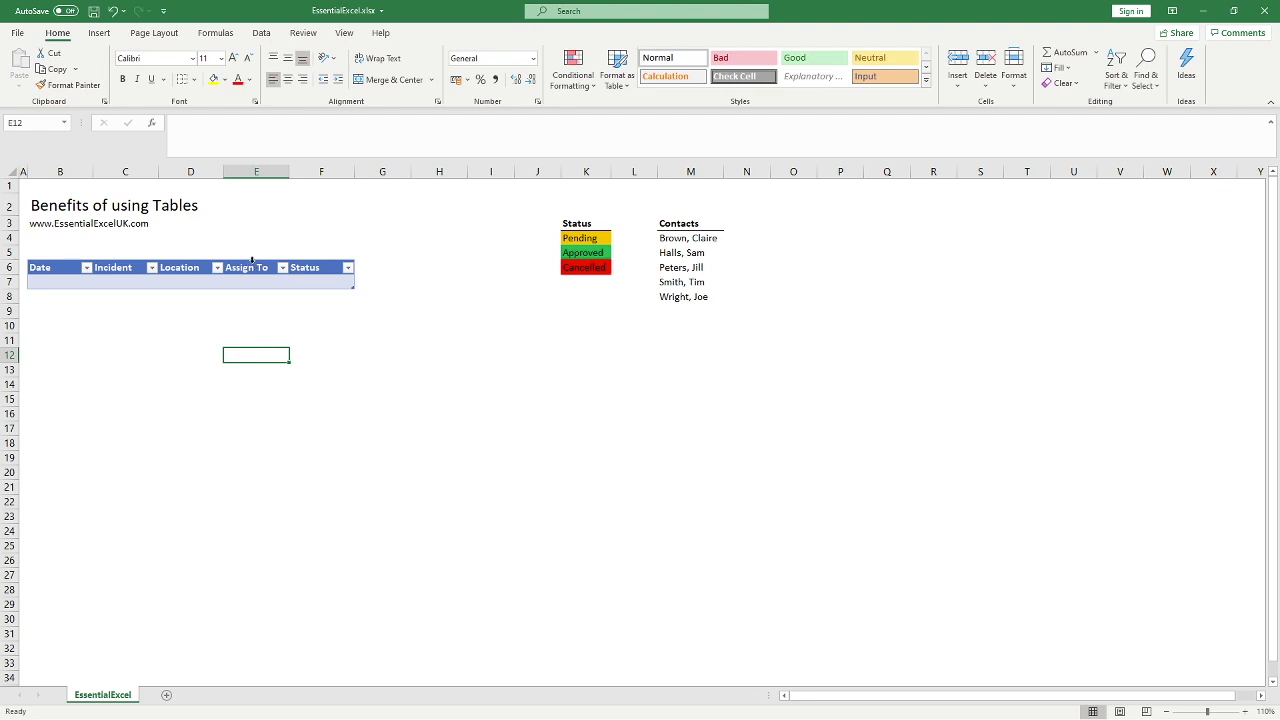
pyautogui.click(252, 260)
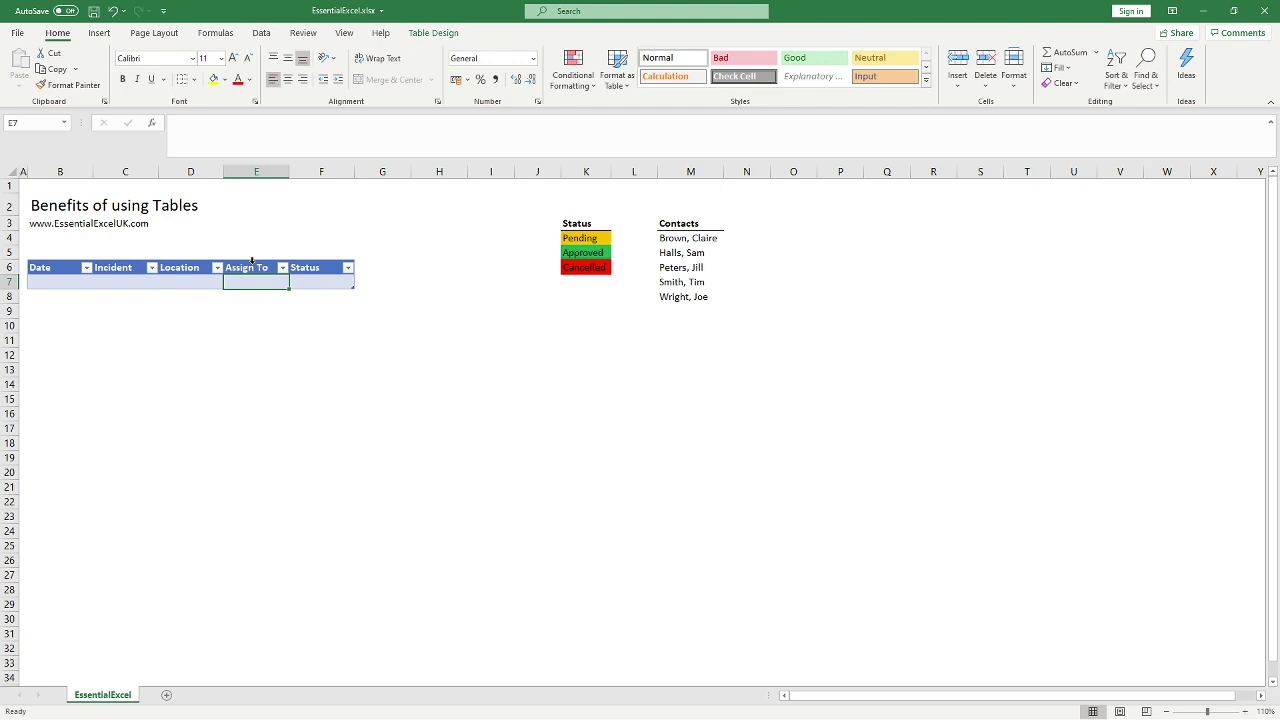
# Add List validation to the Assign To cell with source =$M$4:$M$8, then test the drop-down
pyautogui.click(261, 33)
pyautogui.click(645, 85)
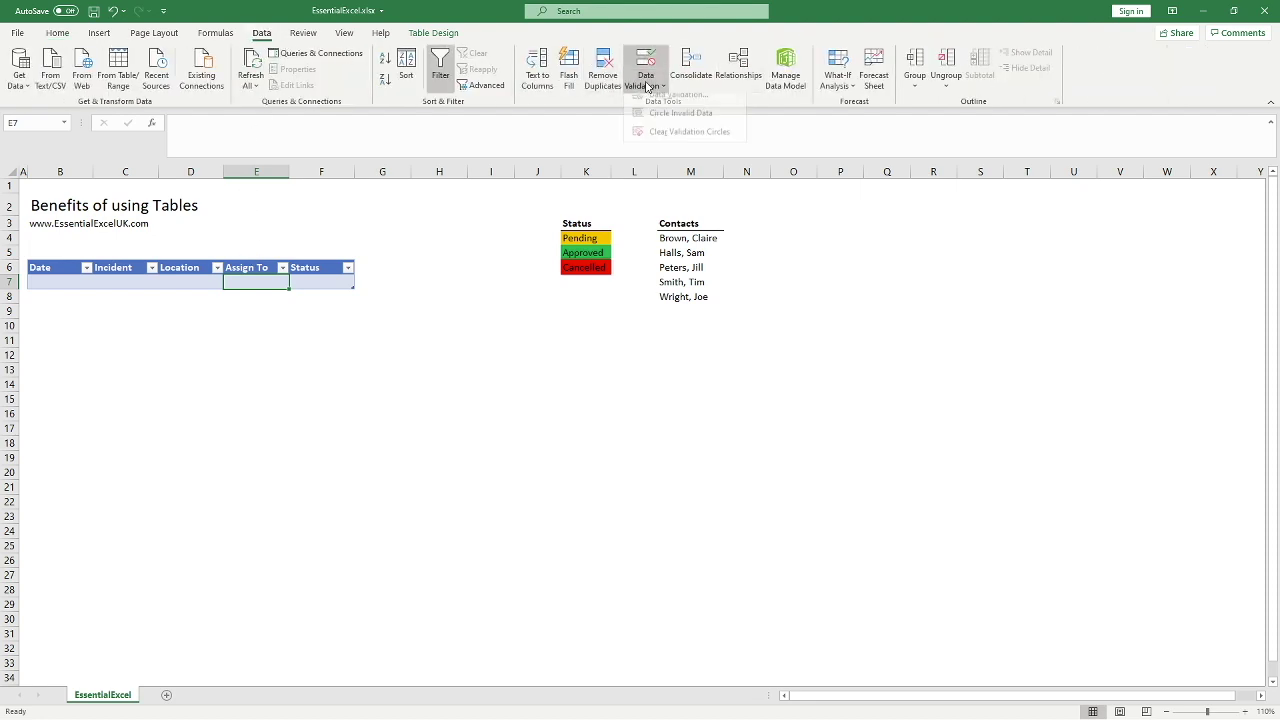
pyautogui.click(675, 95)
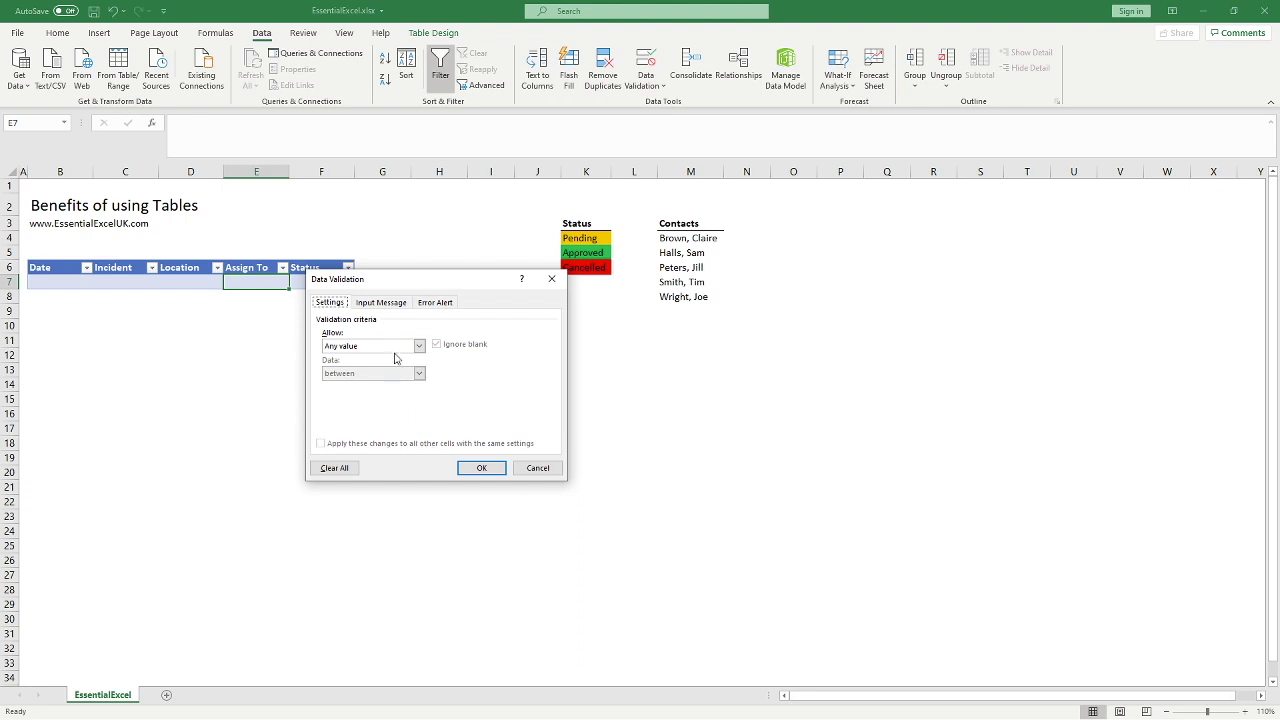
pyautogui.click(350, 346)
pyautogui.click(352, 380)
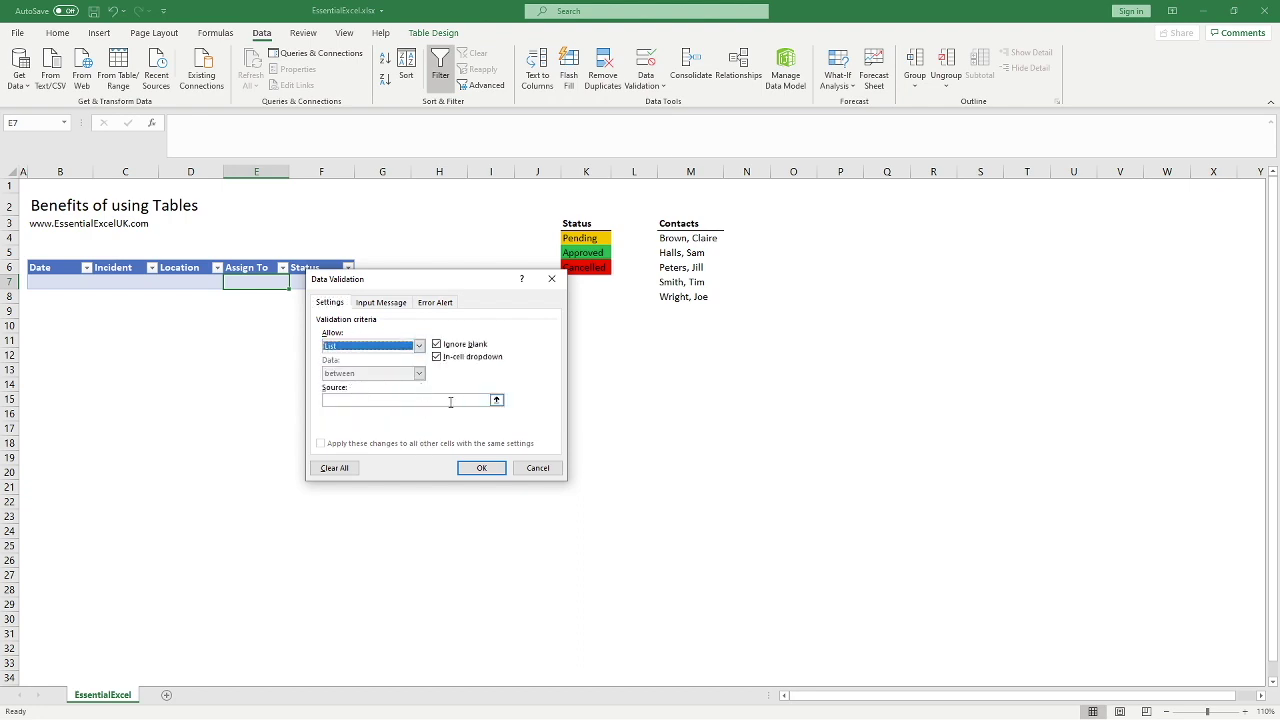
pyautogui.click(496, 400)
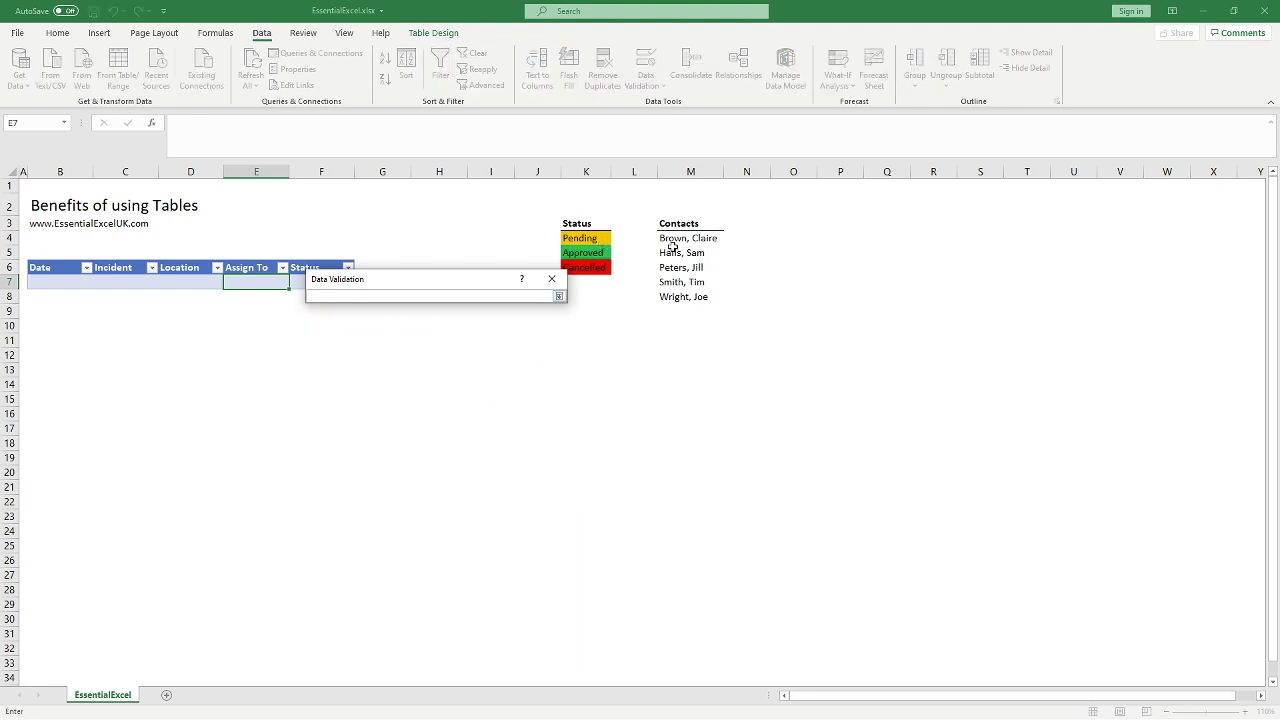
pyautogui.moveTo(676, 240); pyautogui.dragTo(676, 299)
pyautogui.click(559, 296)
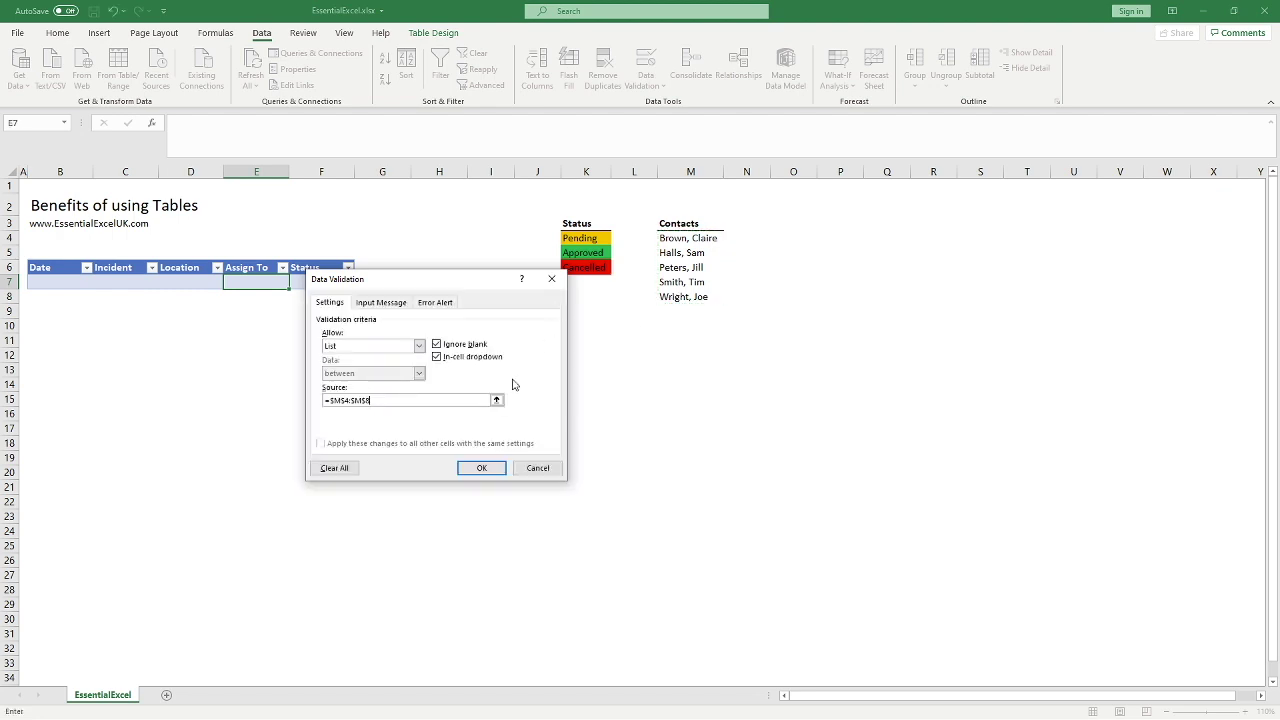
pyautogui.click(481, 468)
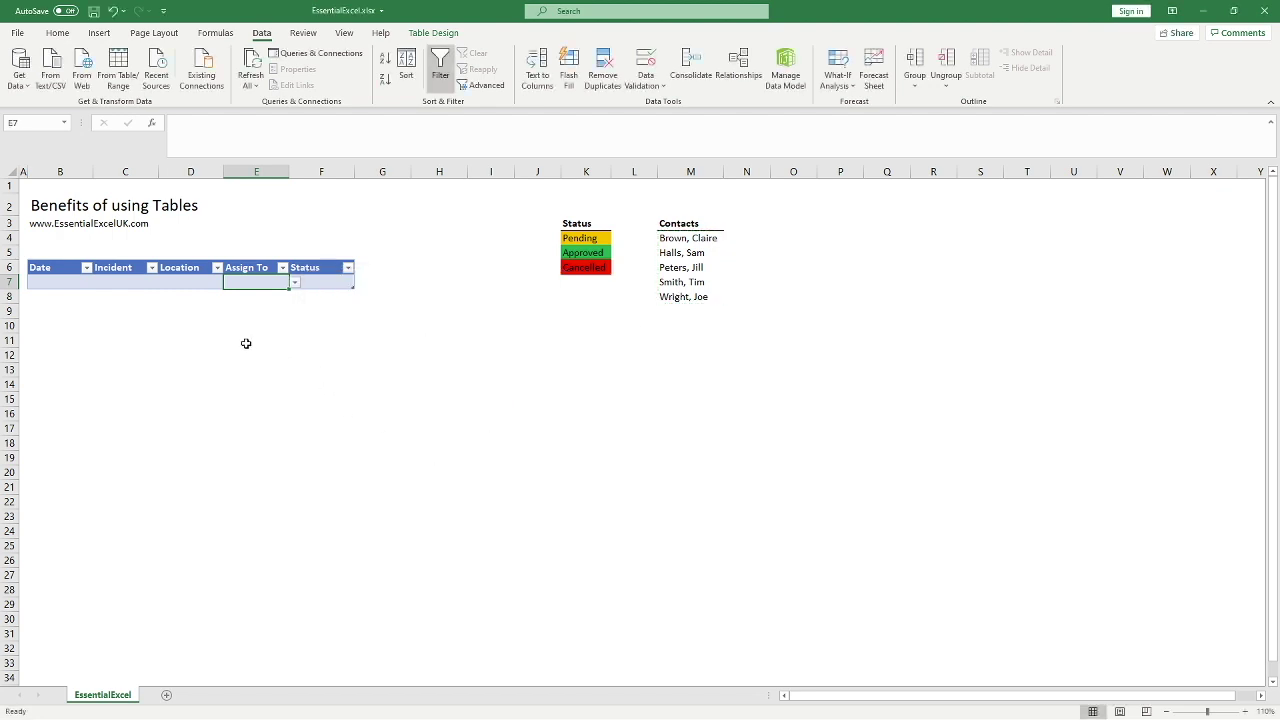
pyautogui.click(295, 282)
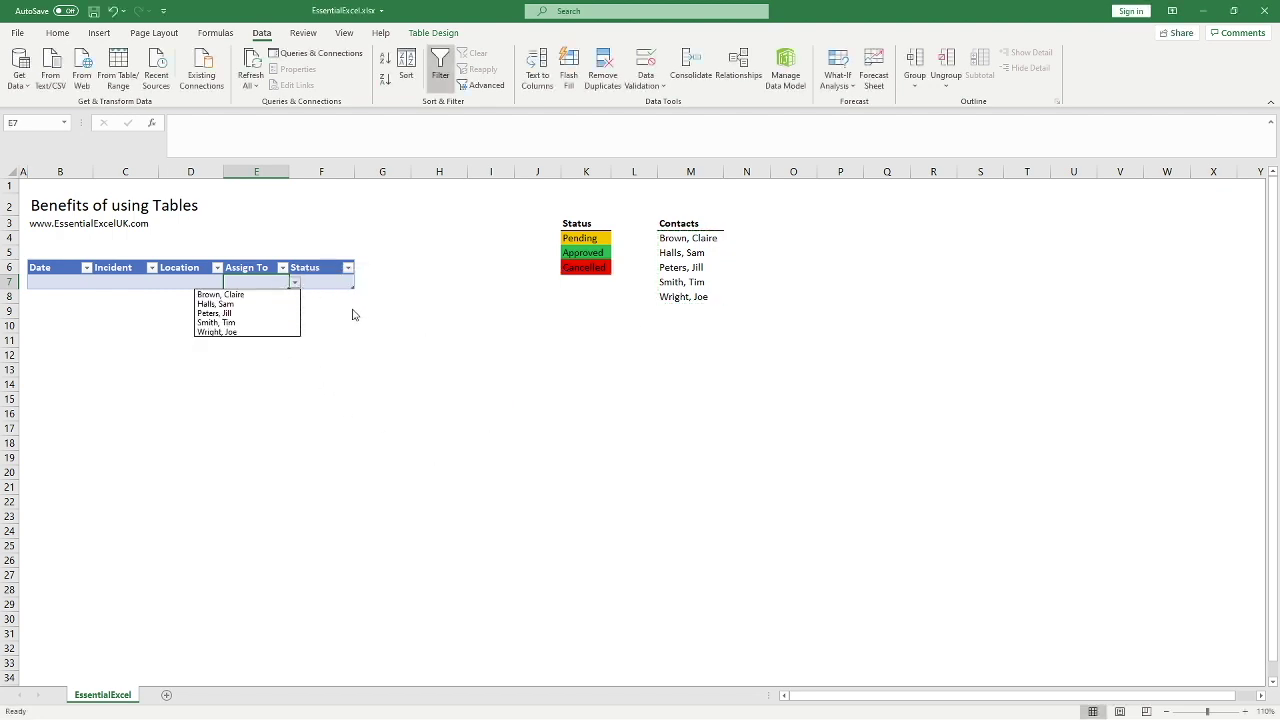
pyautogui.press('Escape')
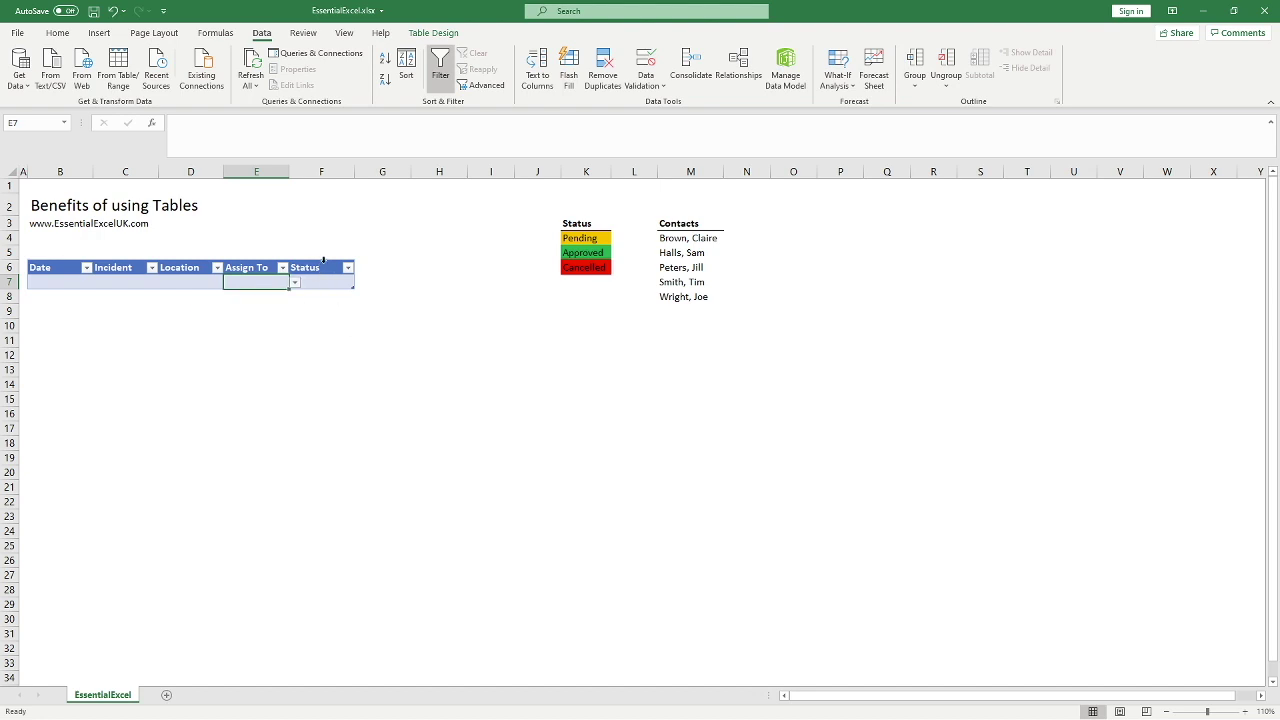
# Add List validation to Status cell F7 sourced from K4:K6, then test the drop-down
pyautogui.click(323, 260)
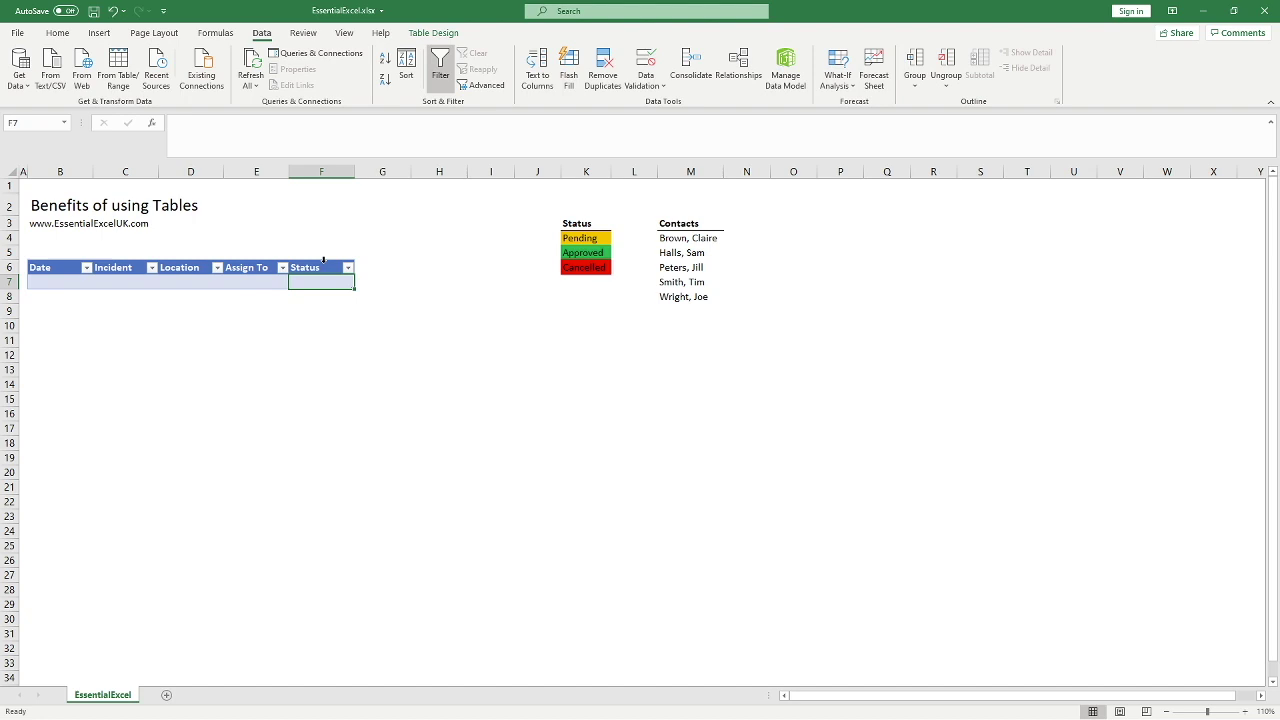
pyautogui.click(645, 85)
pyautogui.click(668, 110)
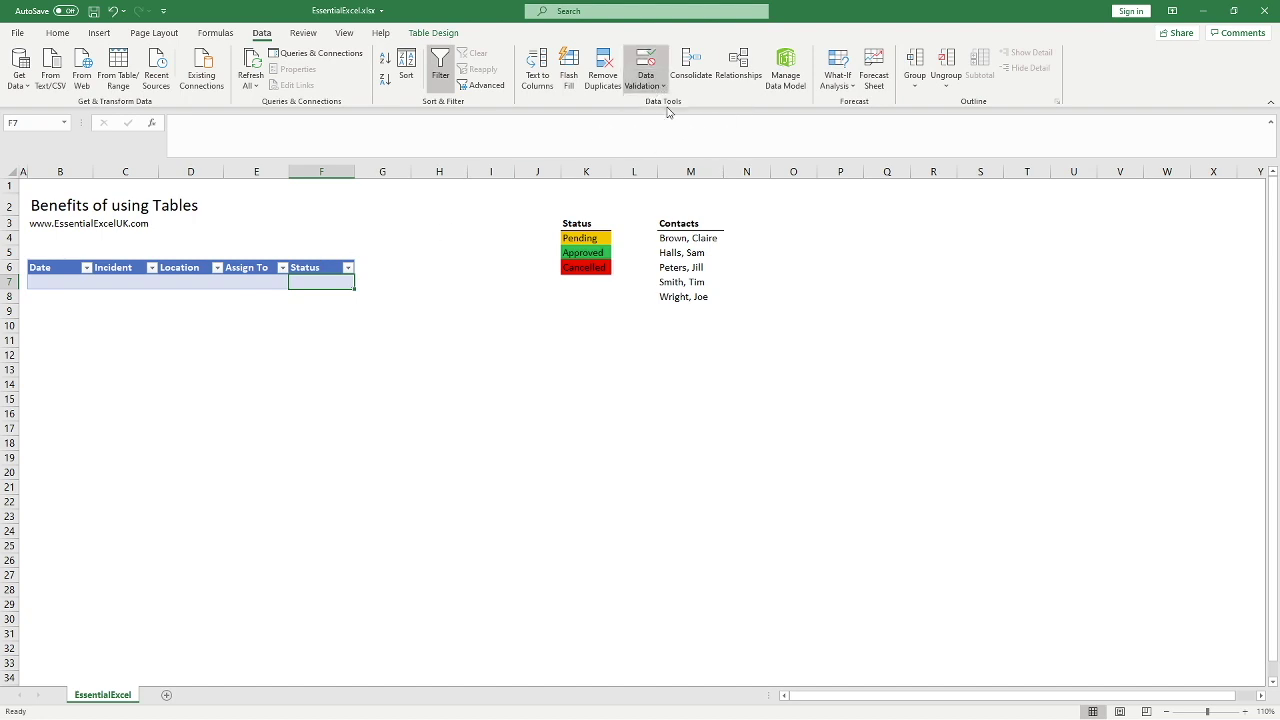
pyautogui.click(397, 346)
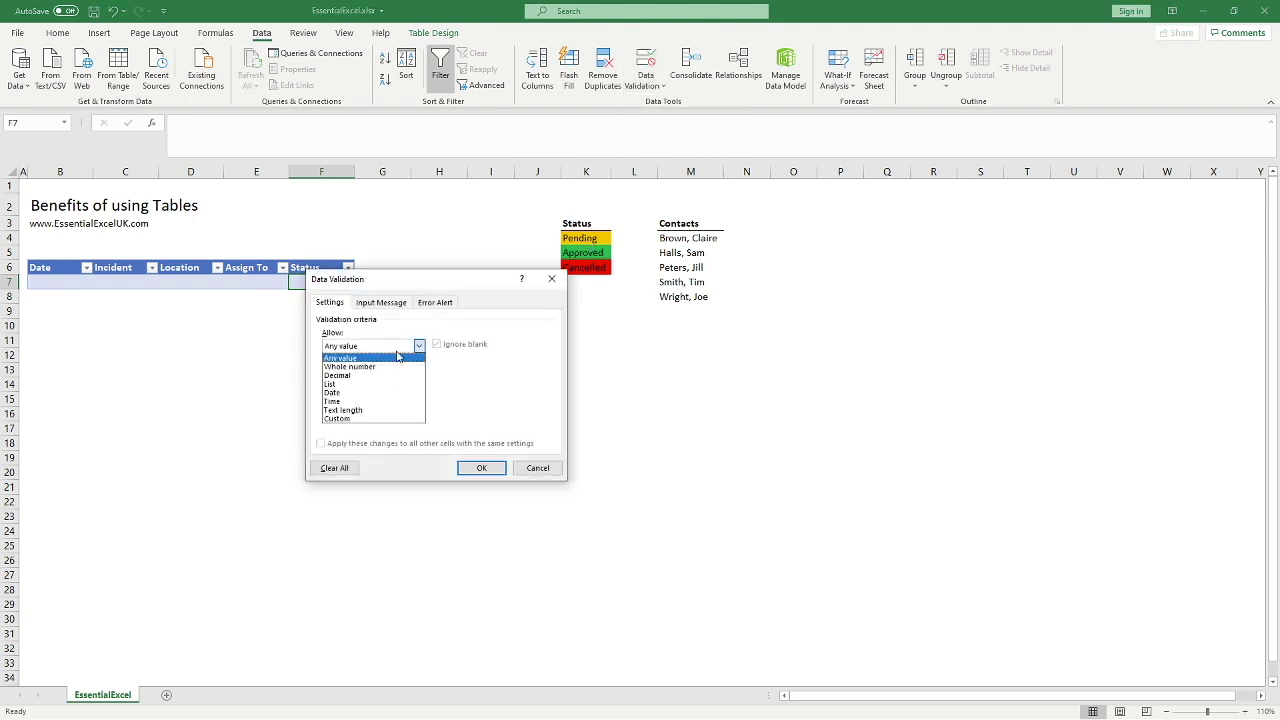
pyautogui.click(355, 384)
pyautogui.click(497, 404)
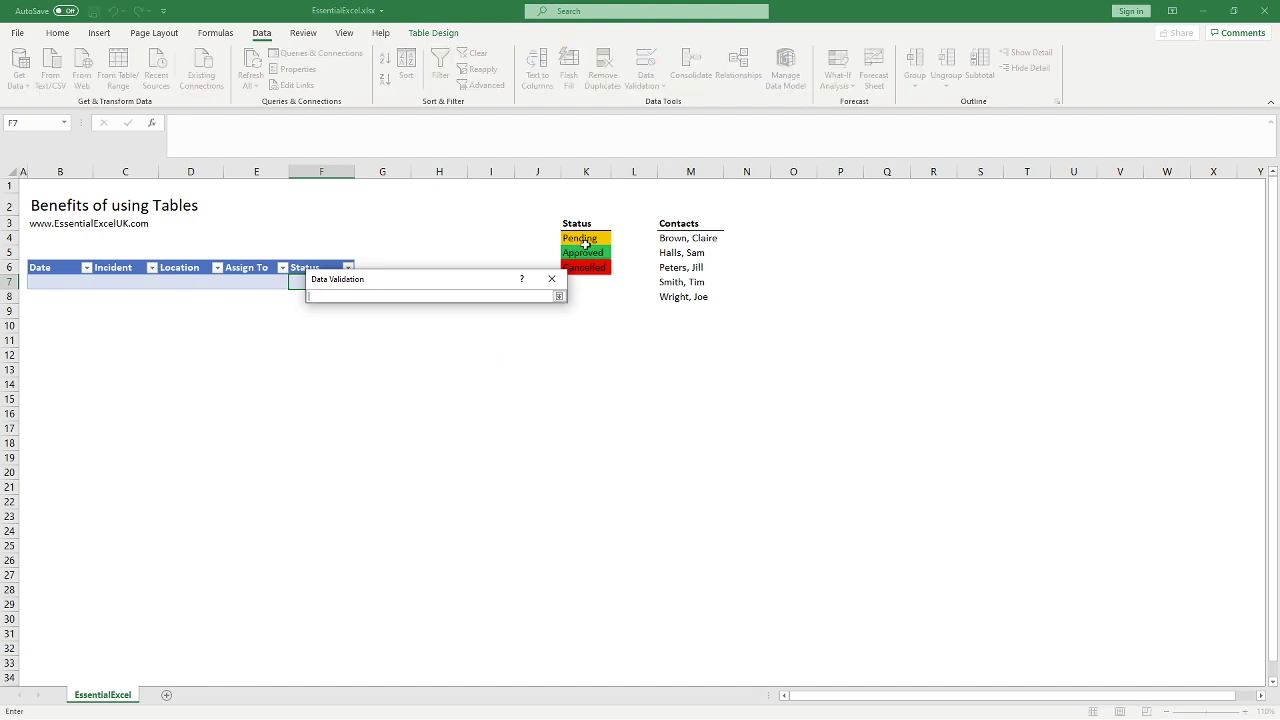
pyautogui.moveTo(585, 243); pyautogui.dragTo(585, 268)
pyautogui.click(559, 296)
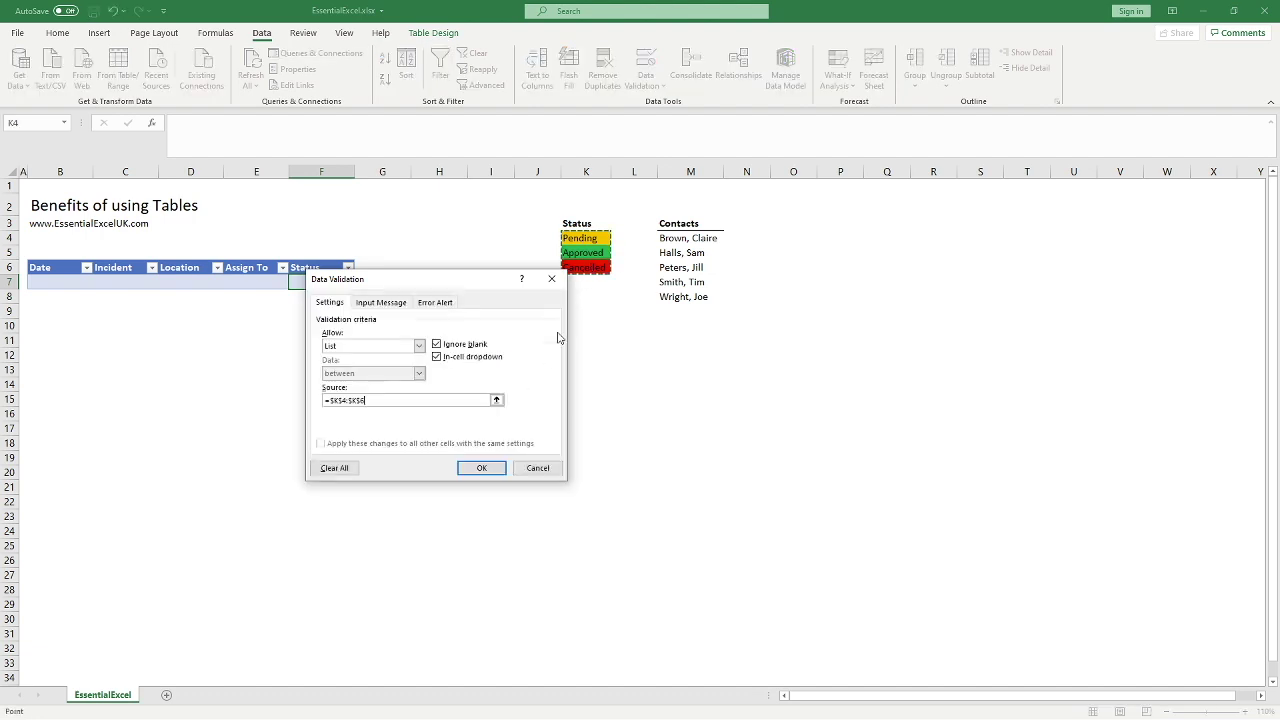
pyautogui.click(482, 468)
pyautogui.click(361, 285)
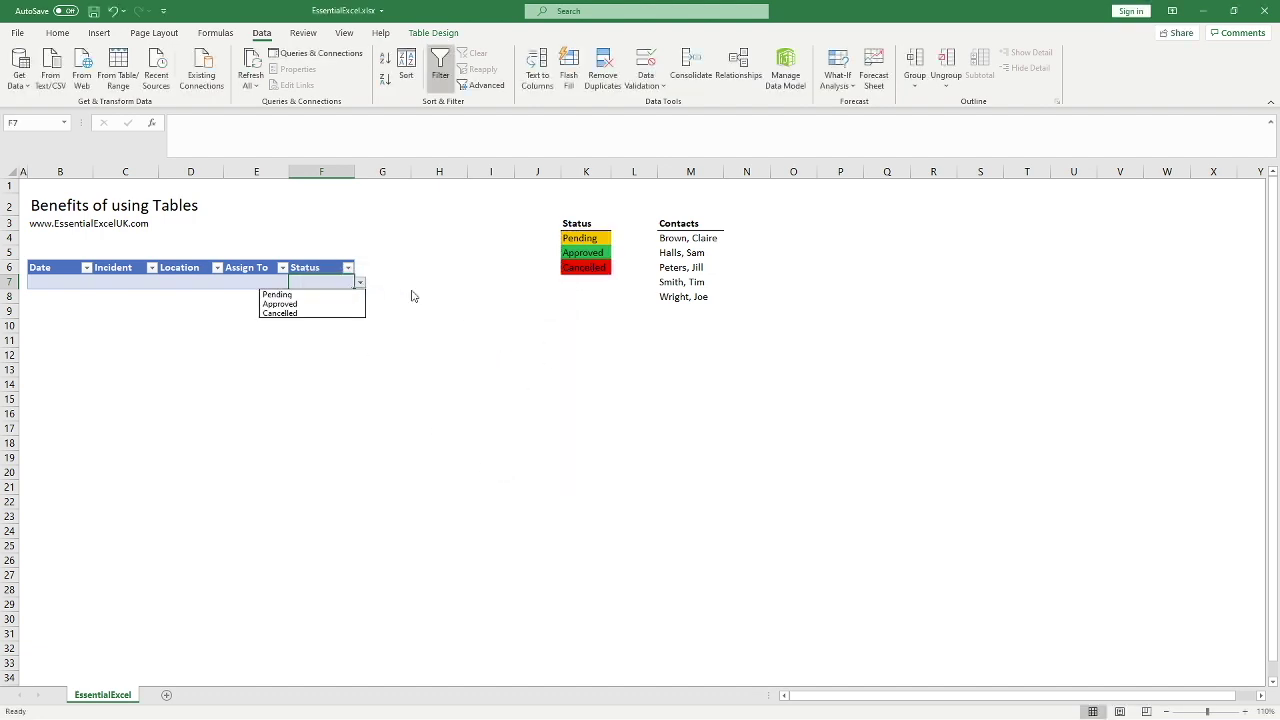
pyautogui.press('Escape')
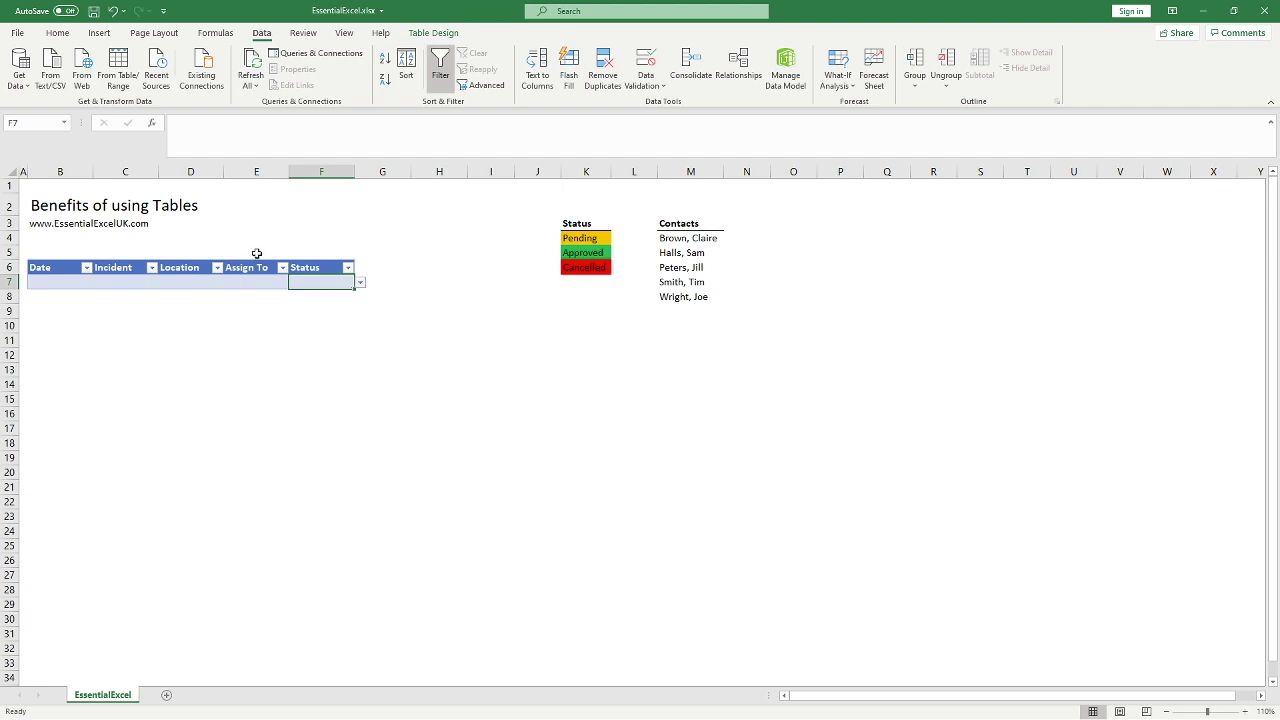
pyautogui.click(245, 222)
pyautogui.click(257, 237)
# Select several cells around the table's Assign To and Status columns
pyautogui.click(297, 232)
pyautogui.click(240, 219)
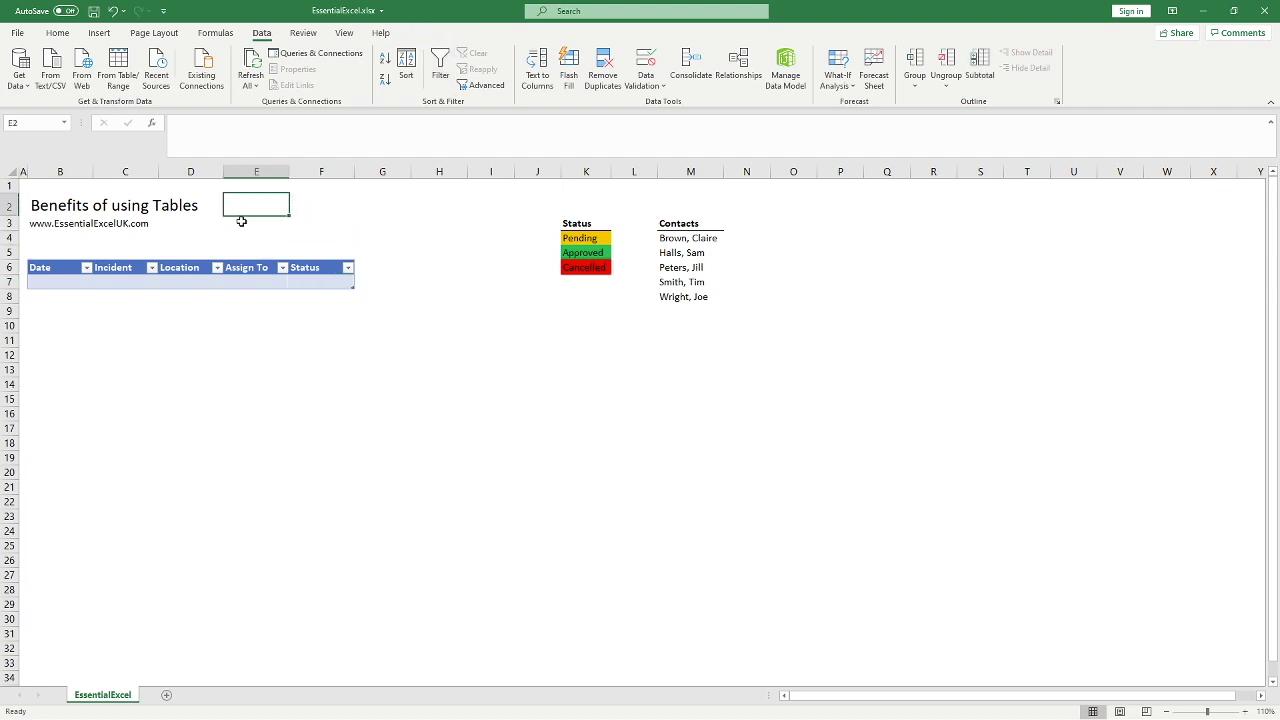
pyautogui.click(270, 236)
pyautogui.click(316, 233)
pyautogui.click(232, 306)
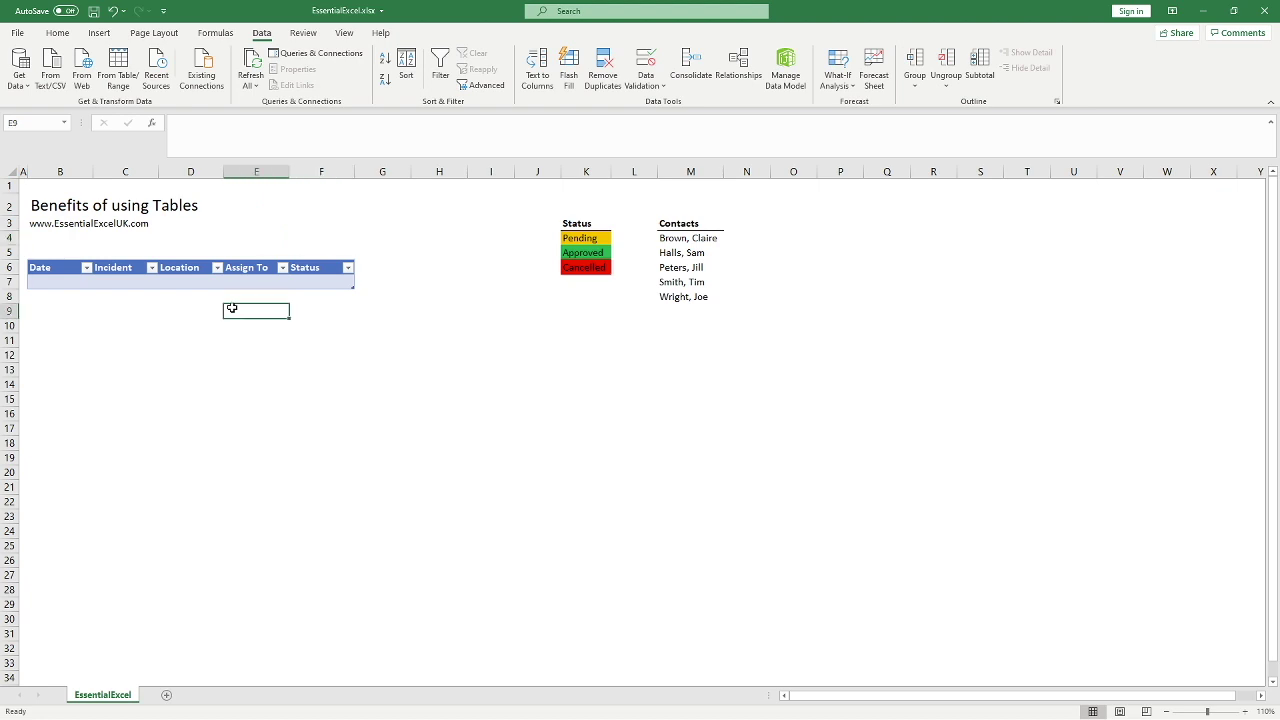
pyautogui.click(246, 297)
pyautogui.click(312, 297)
pyautogui.click(263, 295)
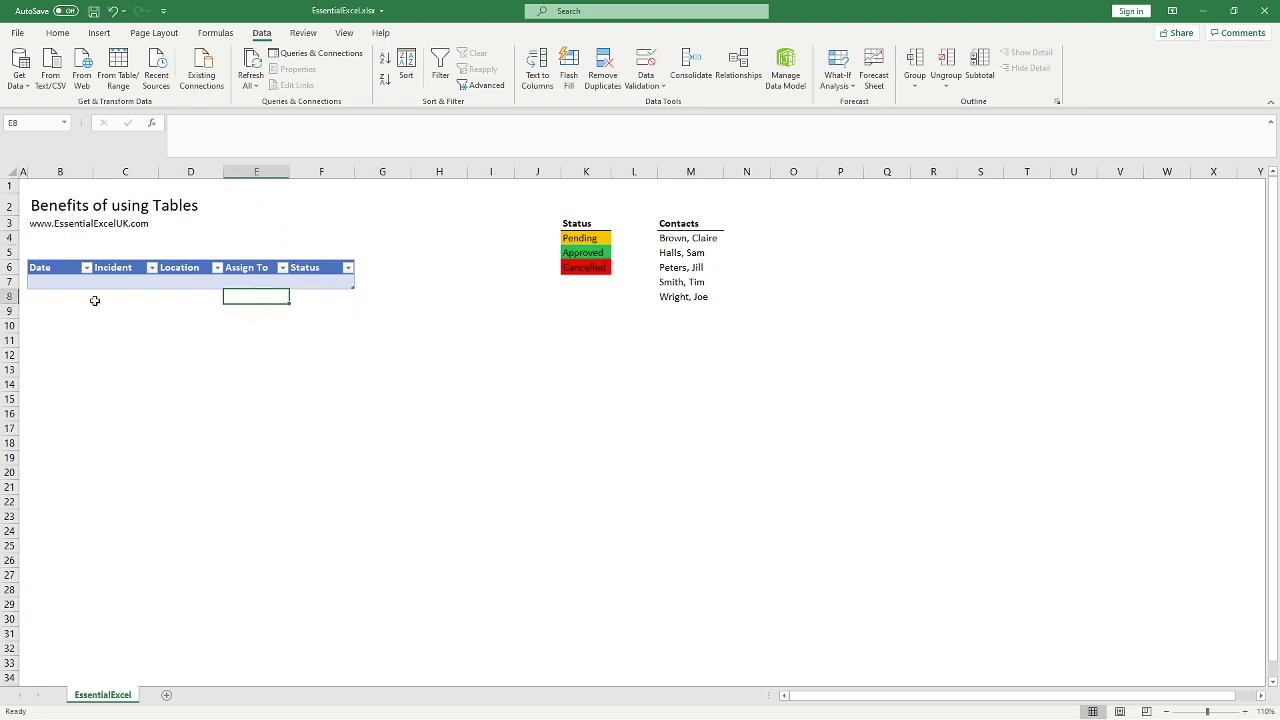
# Enter 1/04/2020, Trip and London in the first row's Date, Incident and Location cells
pyautogui.click(65, 285)
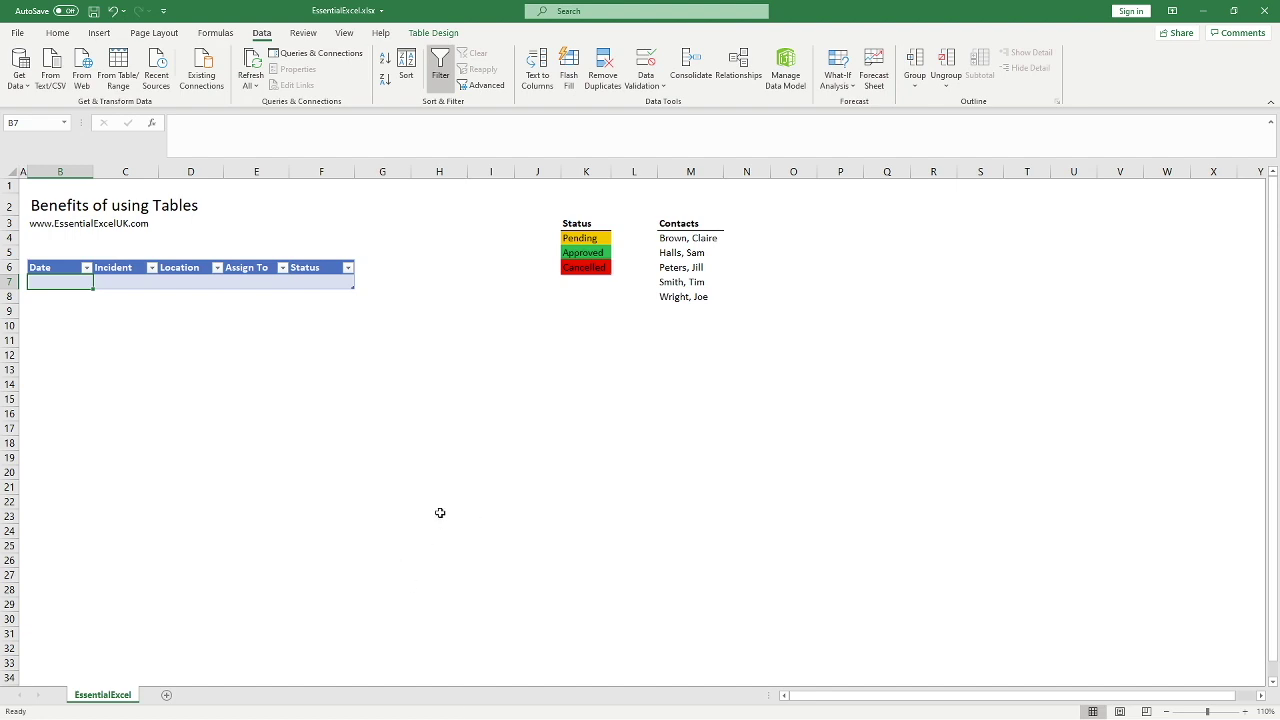
pyautogui.write('1/04/2020')
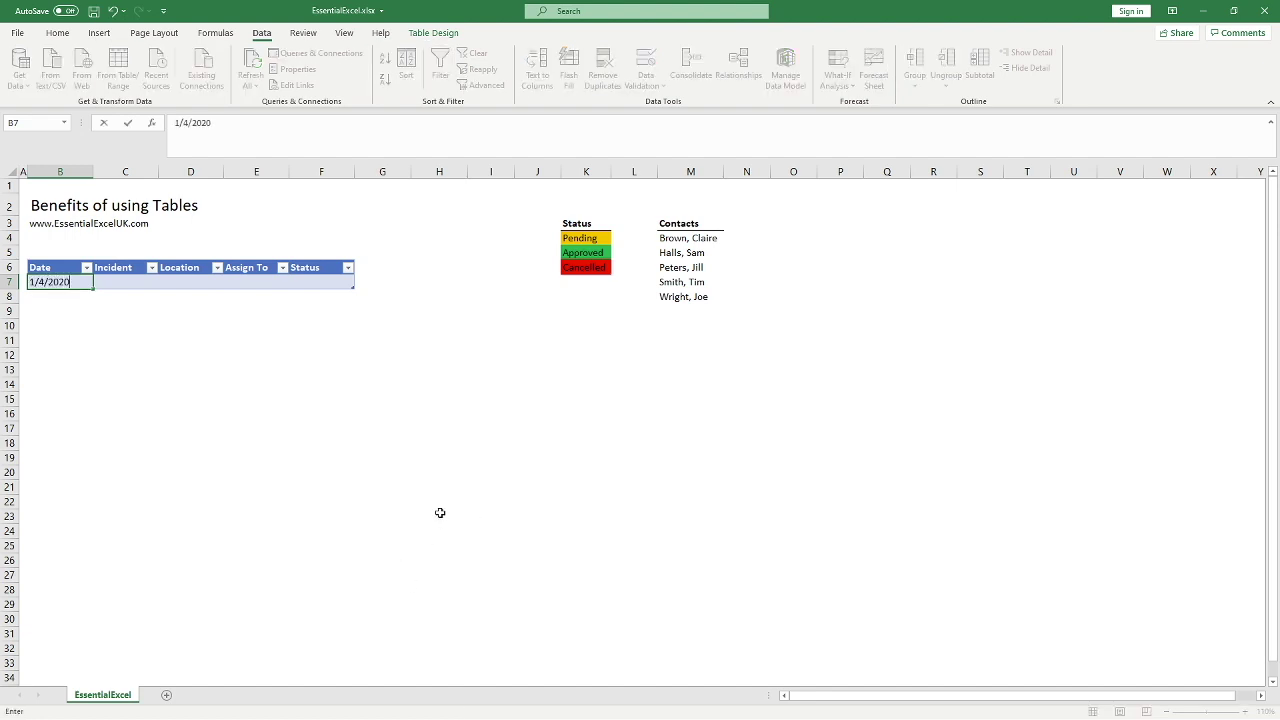
pyautogui.press('Tab')
pyautogui.write('Trip')
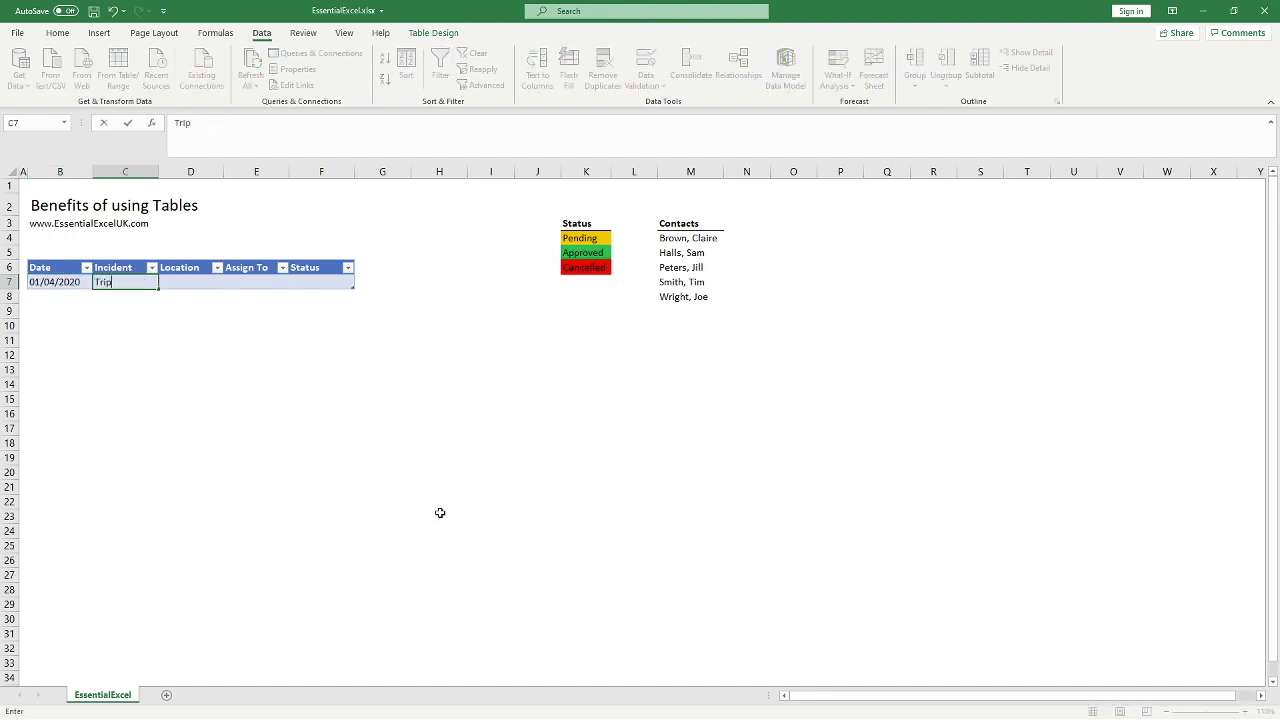
pyautogui.press('Tab')
pyautogui.write('London')
pyautogui.press('Tab')
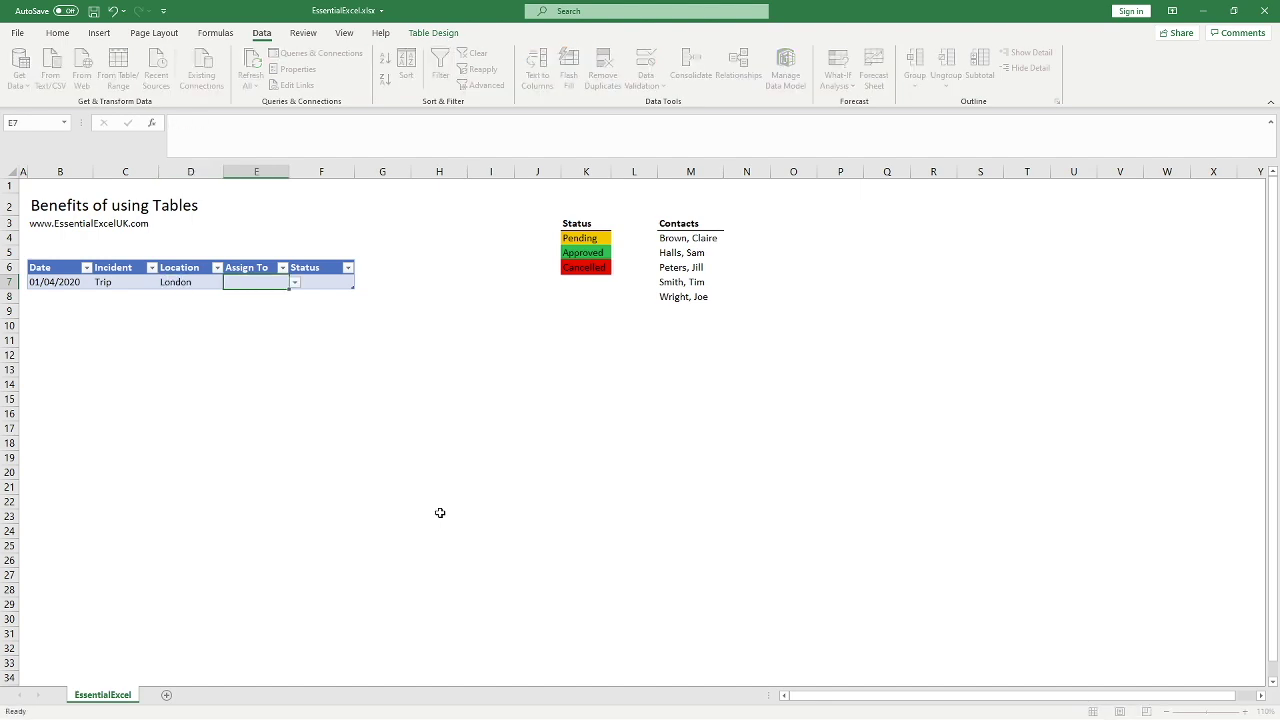
# In the first row, assign a contact from the drop-down and set Status to Pending
pyautogui.click(295, 283)
pyautogui.click(257, 314)
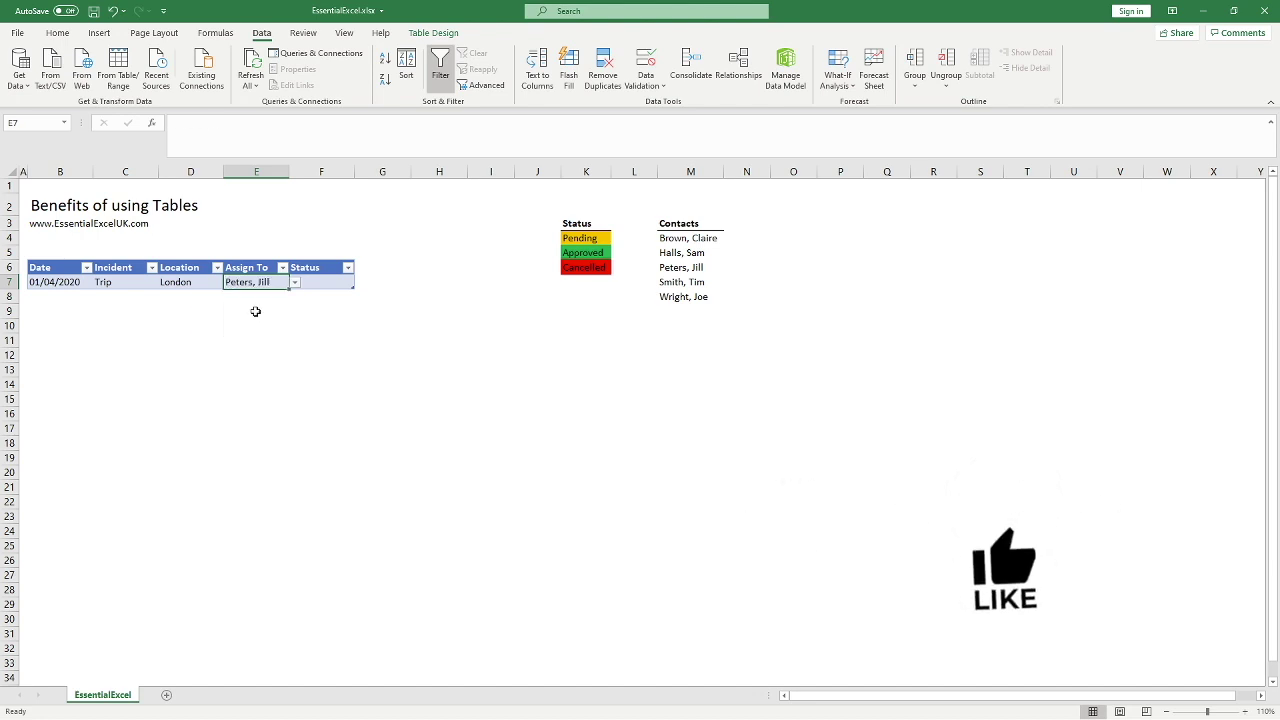
pyautogui.click(310, 283)
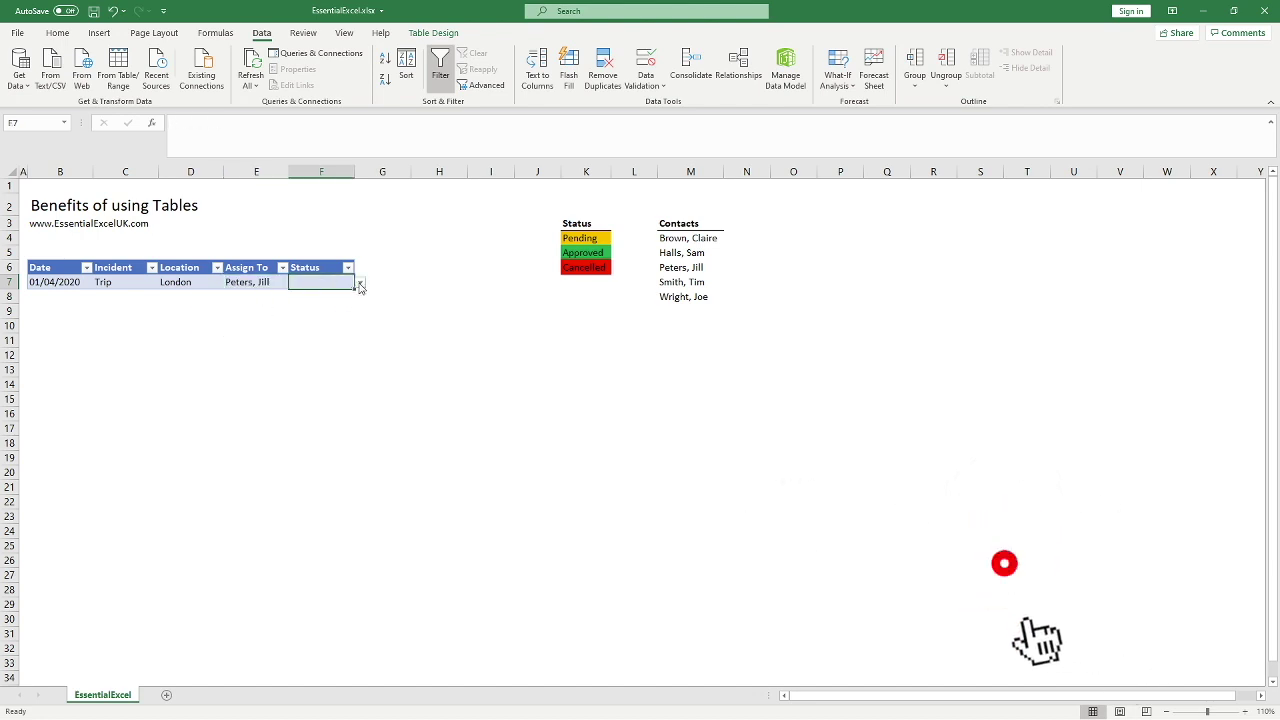
pyautogui.click(360, 283)
pyautogui.click(325, 296)
pyautogui.click(320, 400)
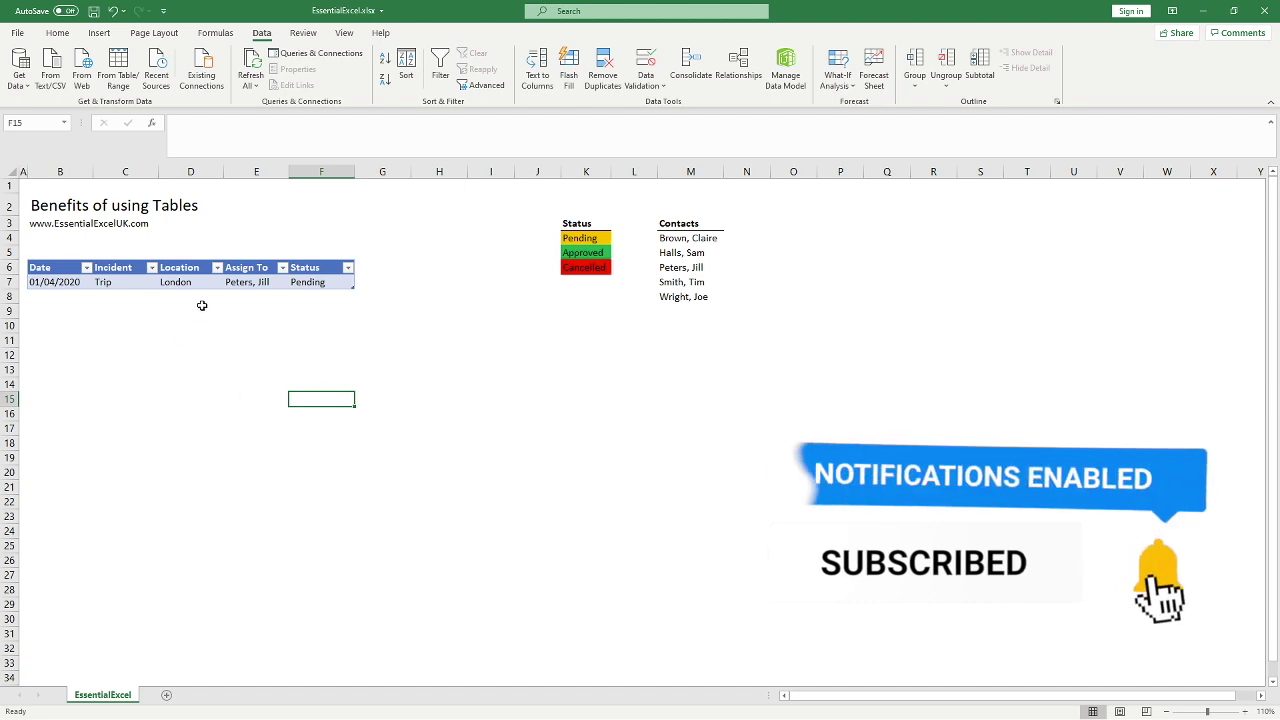
pyautogui.click(250, 297)
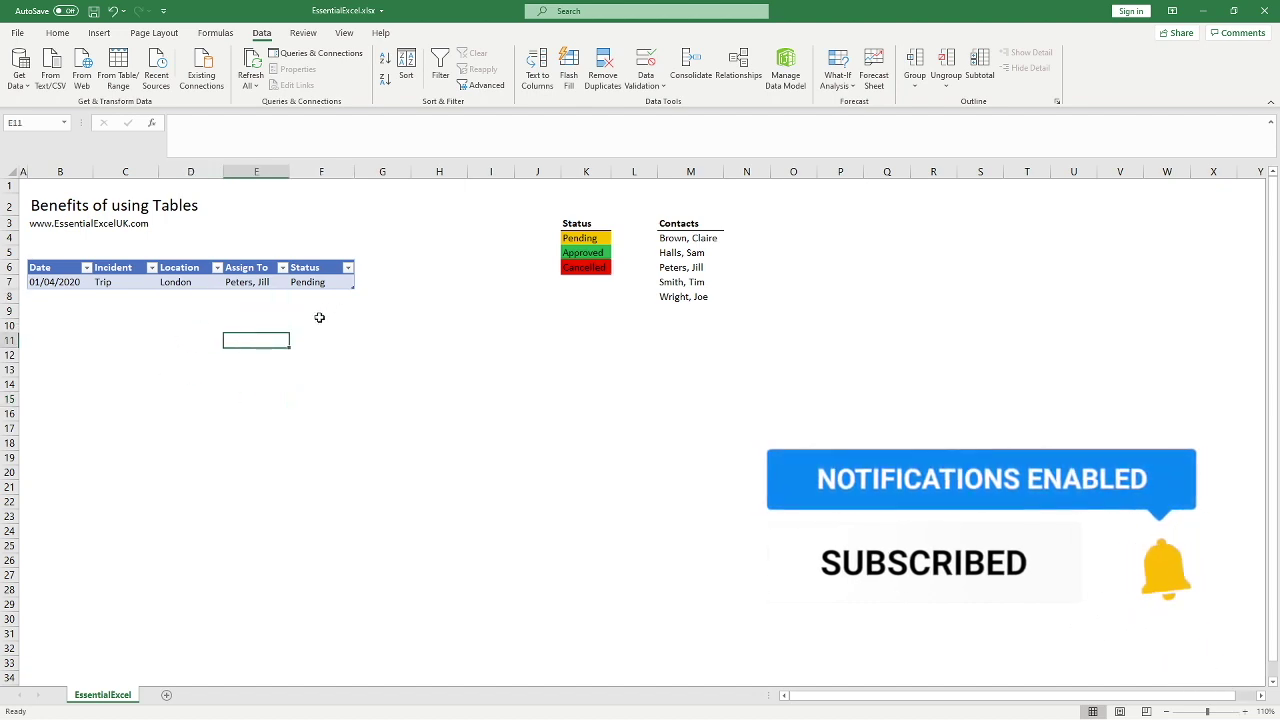
pyautogui.click(63, 297)
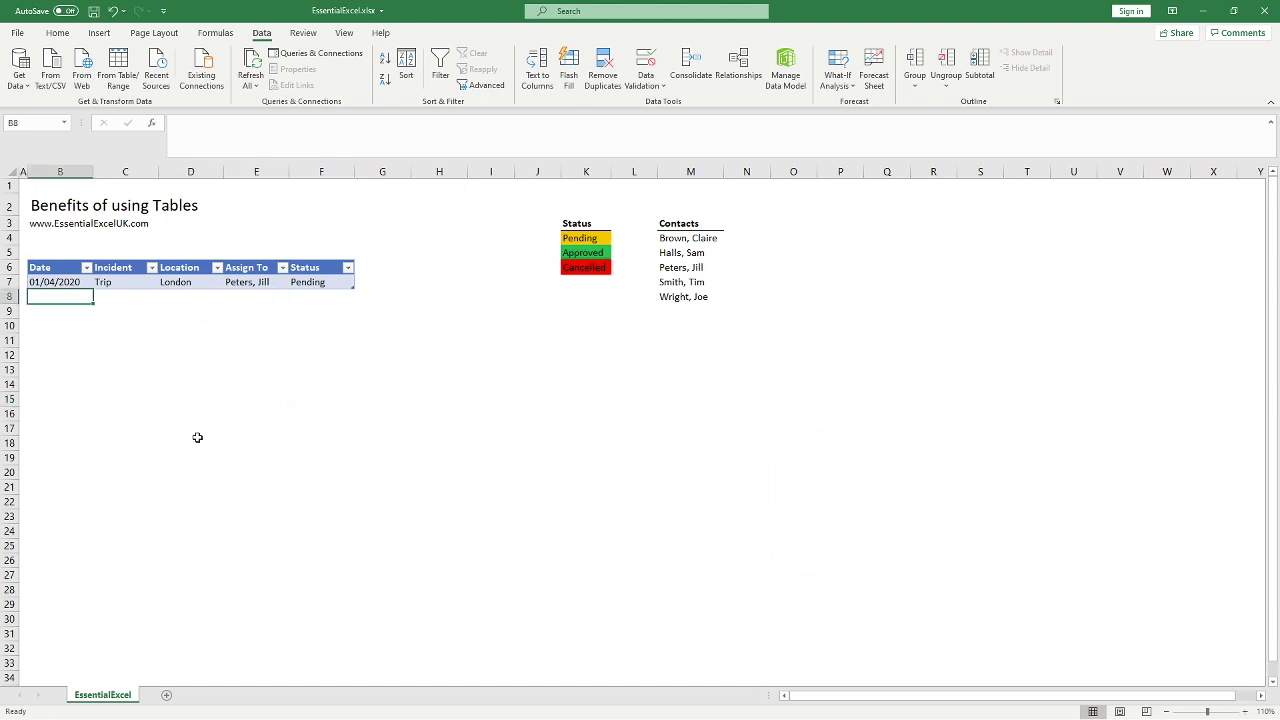
# Enter 2/04/2020, Fall and Edinburgh in the second row's Date, Incident and Location cells
pyautogui.write('2/04/2020')
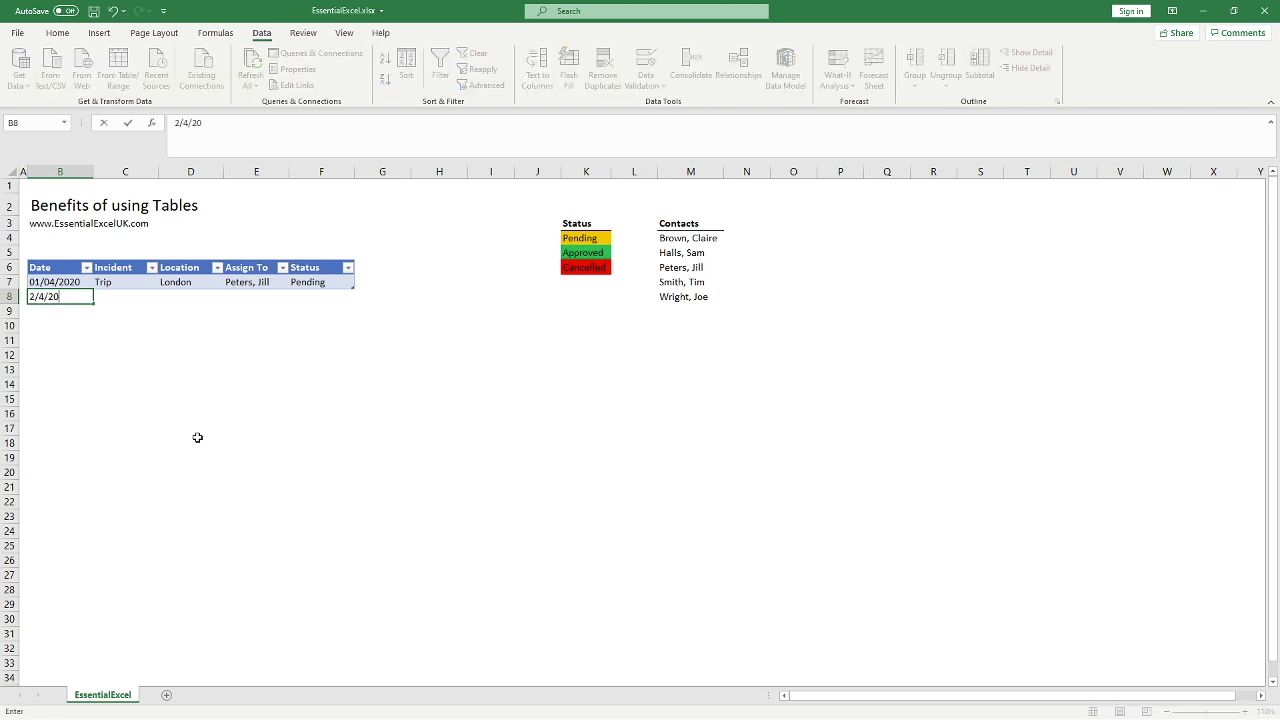
pyautogui.press('Tab')
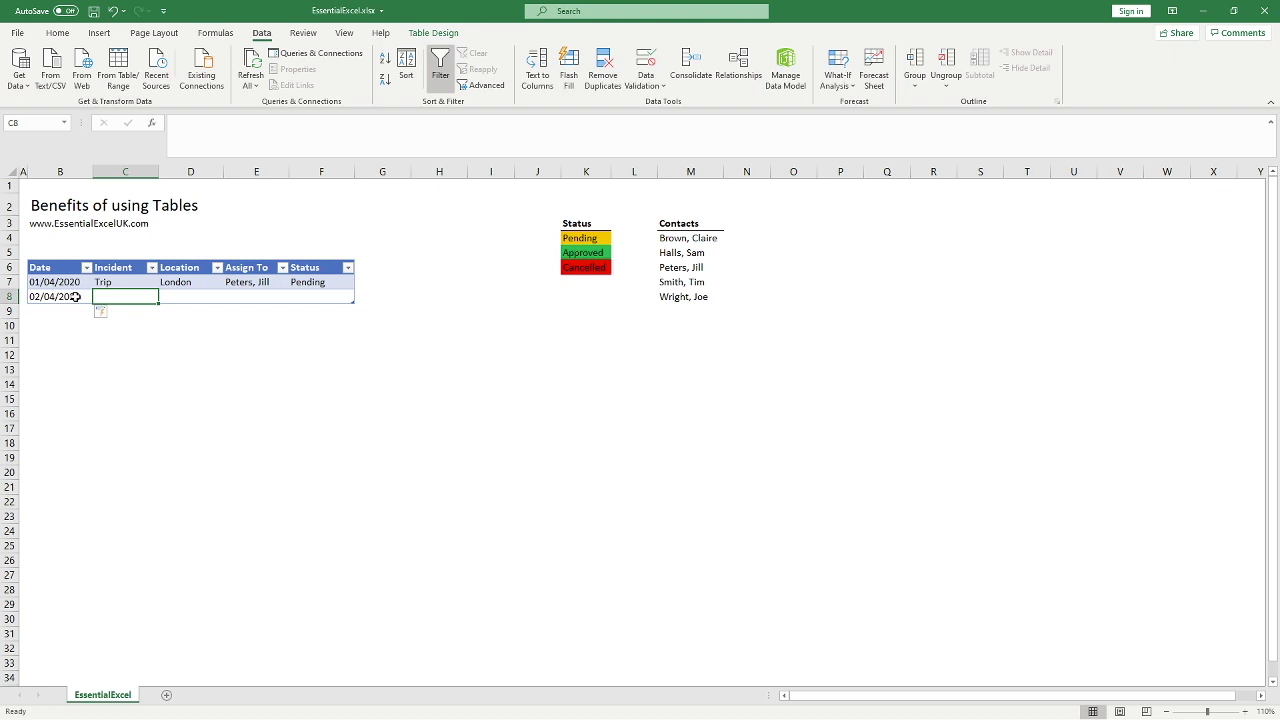
pyautogui.click(206, 330)
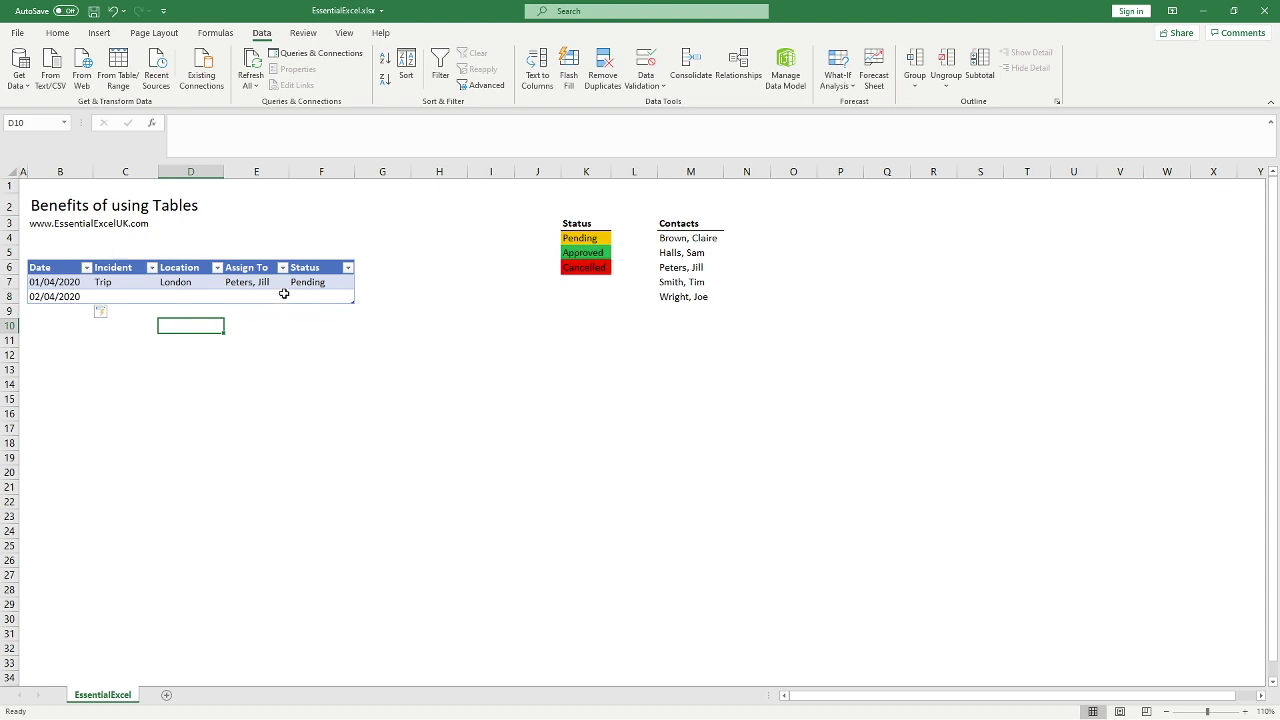
pyautogui.click(132, 298)
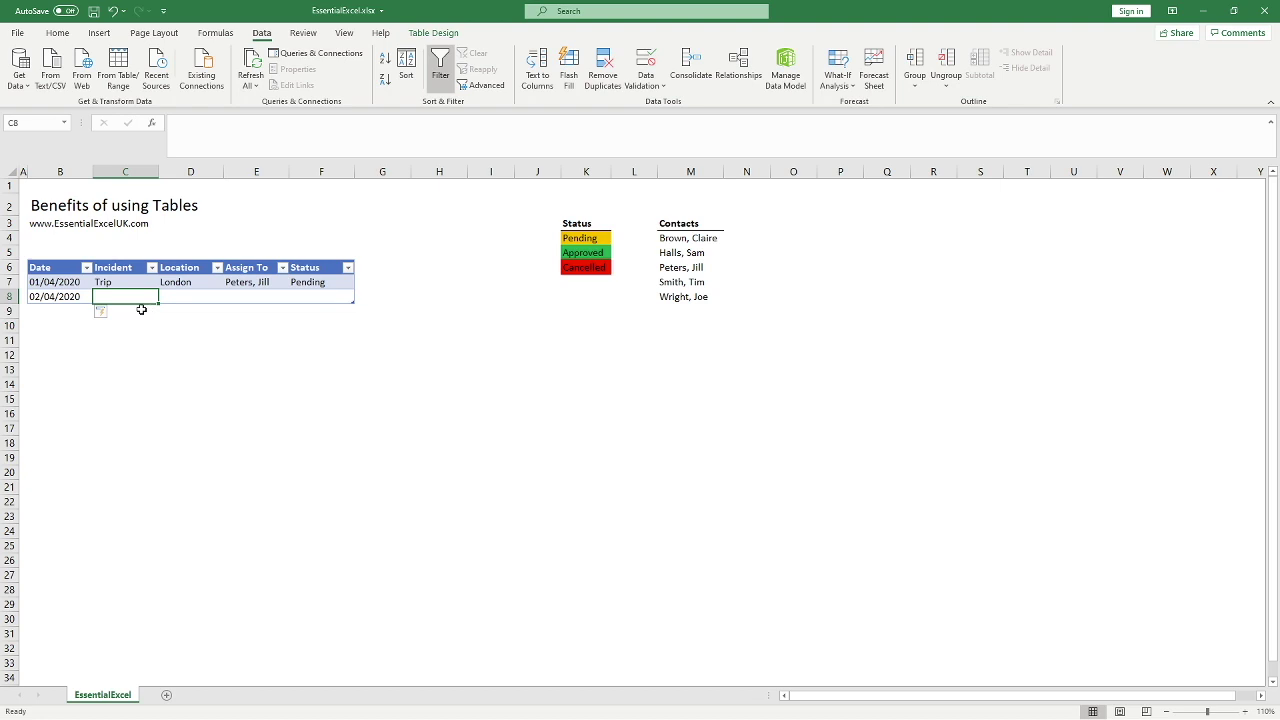
pyautogui.write('Fall')
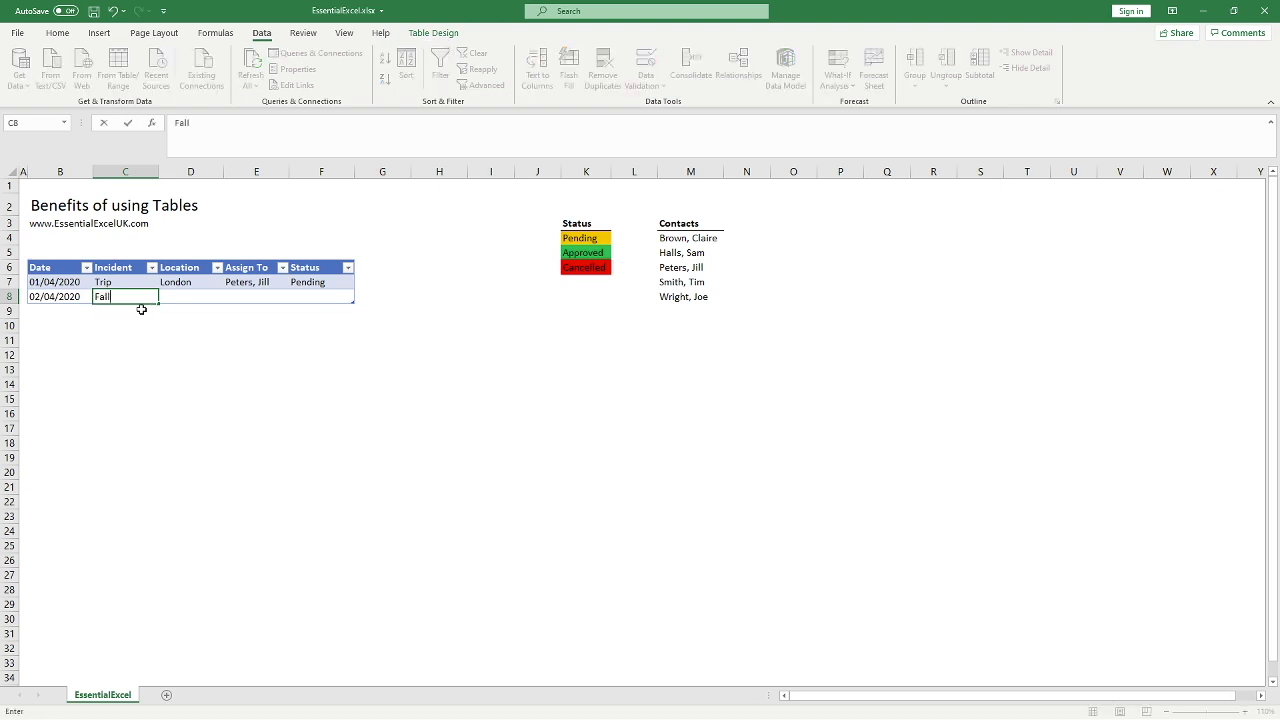
pyautogui.press('Tab')
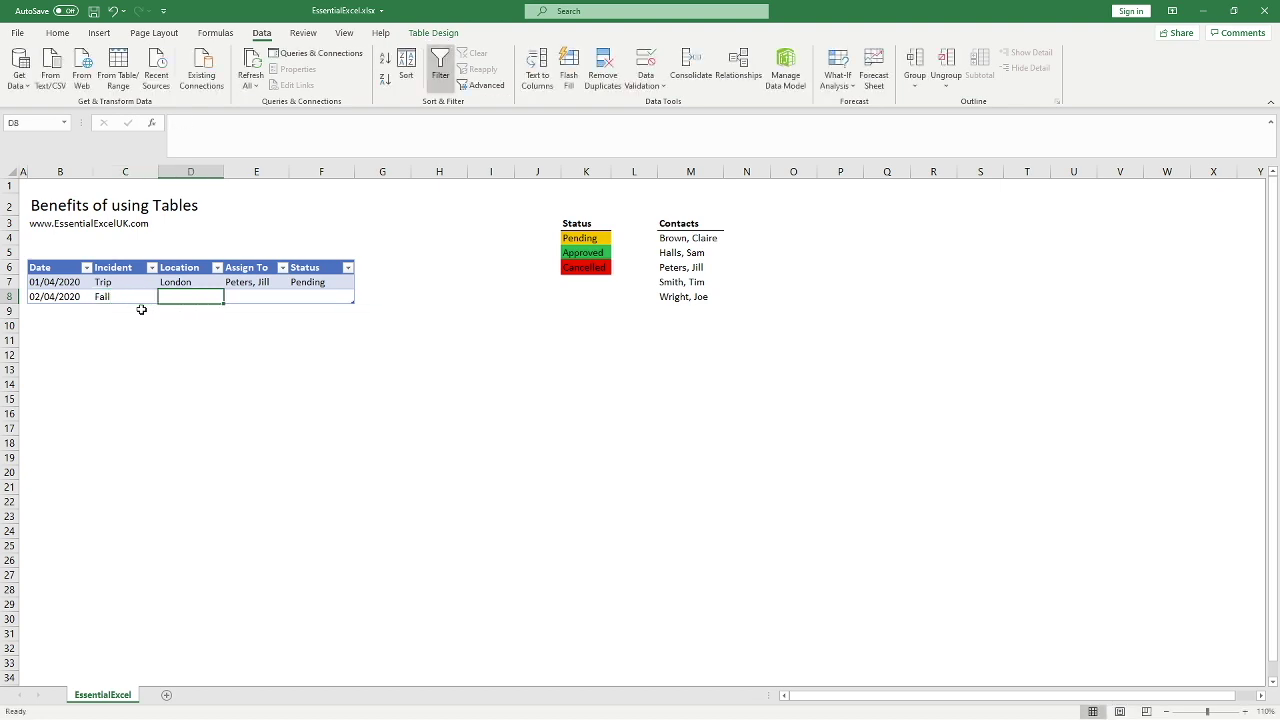
pyautogui.write('Edinbu')
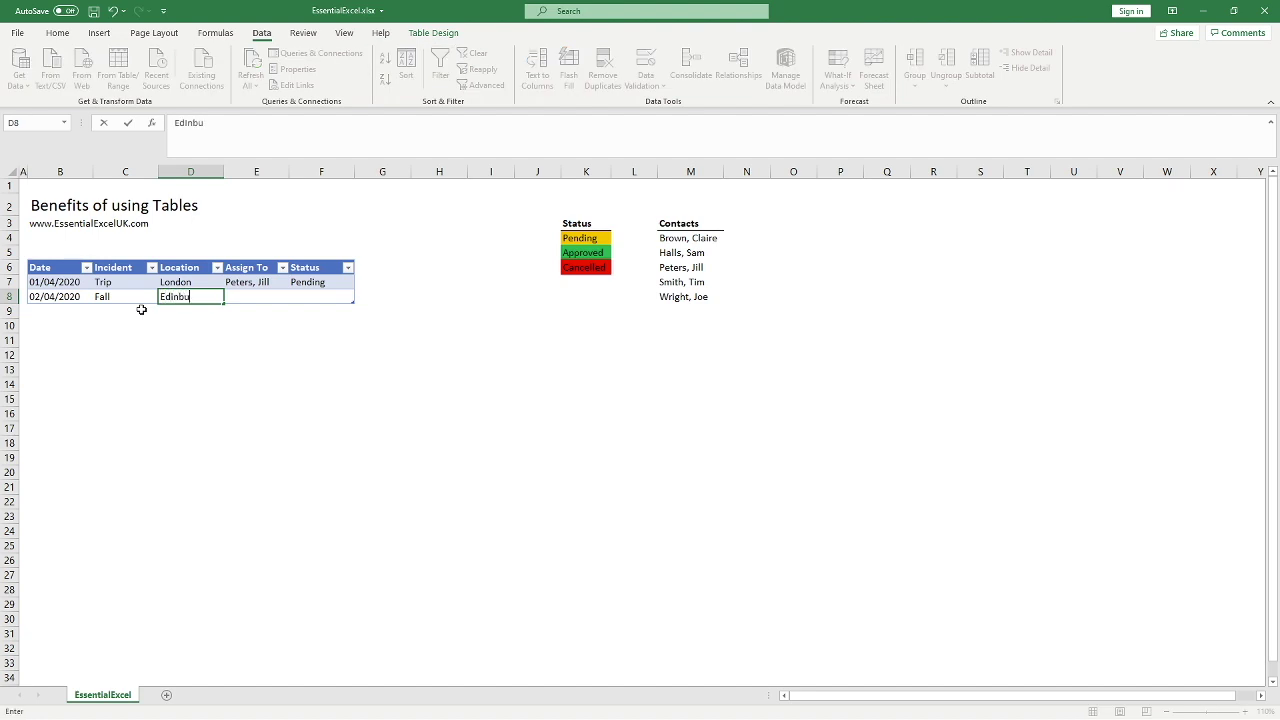
pyautogui.write('rgh')
pyautogui.press('Tab')
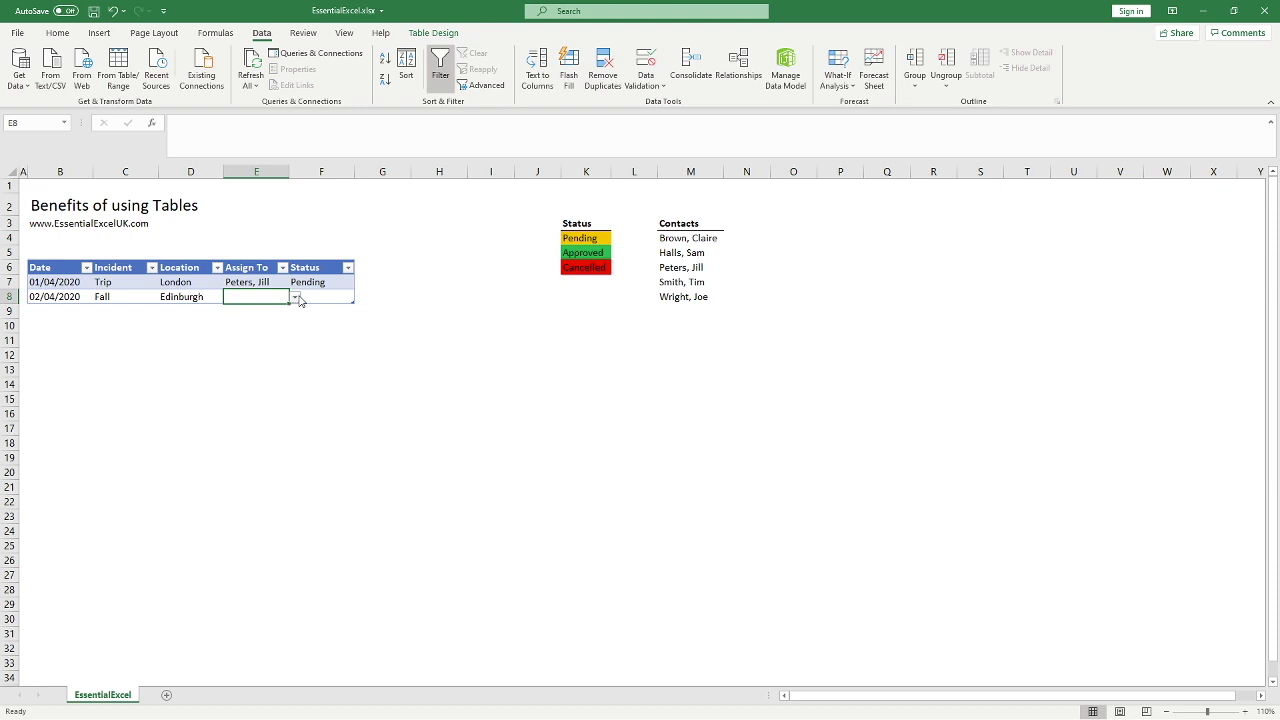
# In the second row, assign a contact from the drop-down and set Status to Approved
pyautogui.click(294, 298)
pyautogui.click(259, 338)
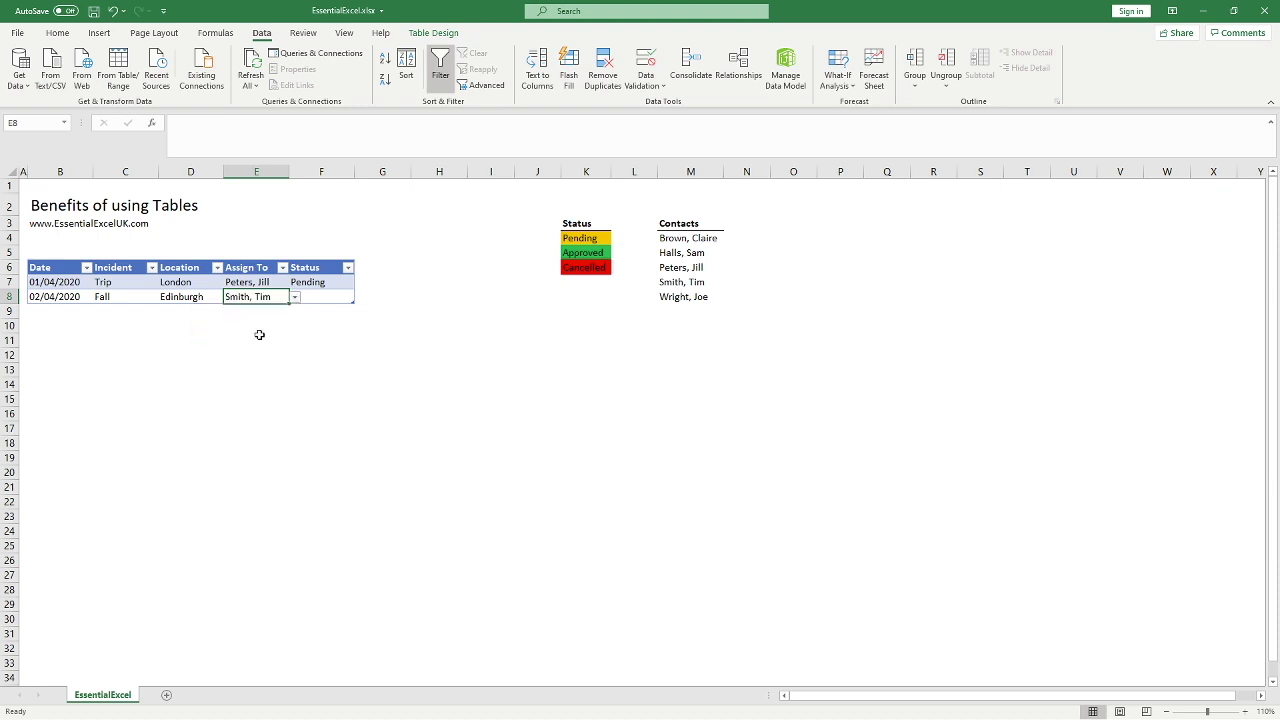
pyautogui.click(331, 300)
pyautogui.click(362, 303)
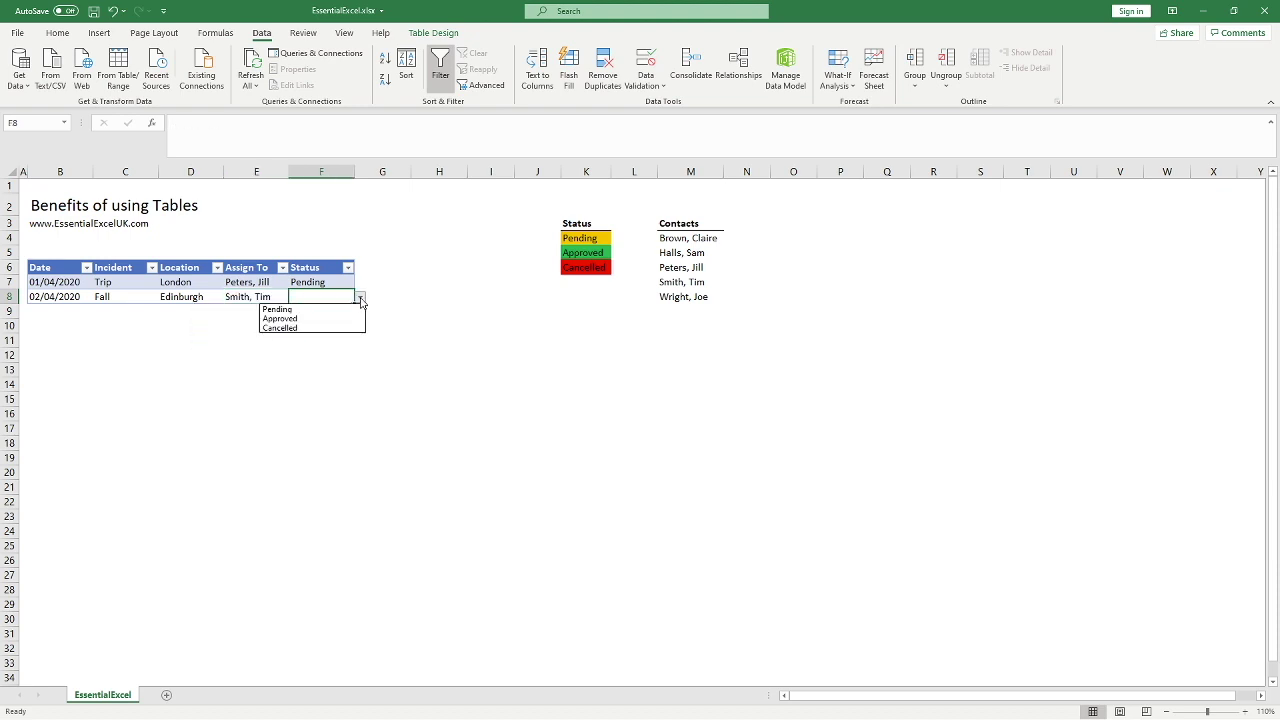
pyautogui.click(326, 322)
pyautogui.click(332, 340)
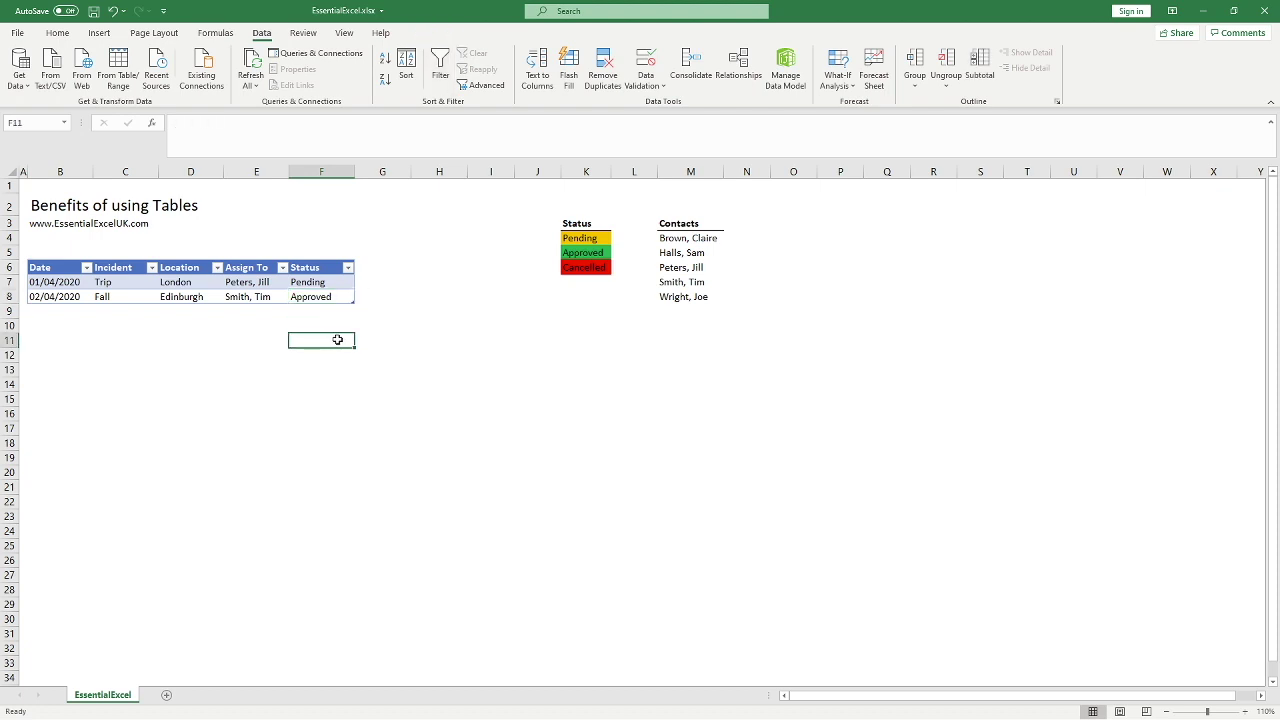
pyautogui.click(261, 311)
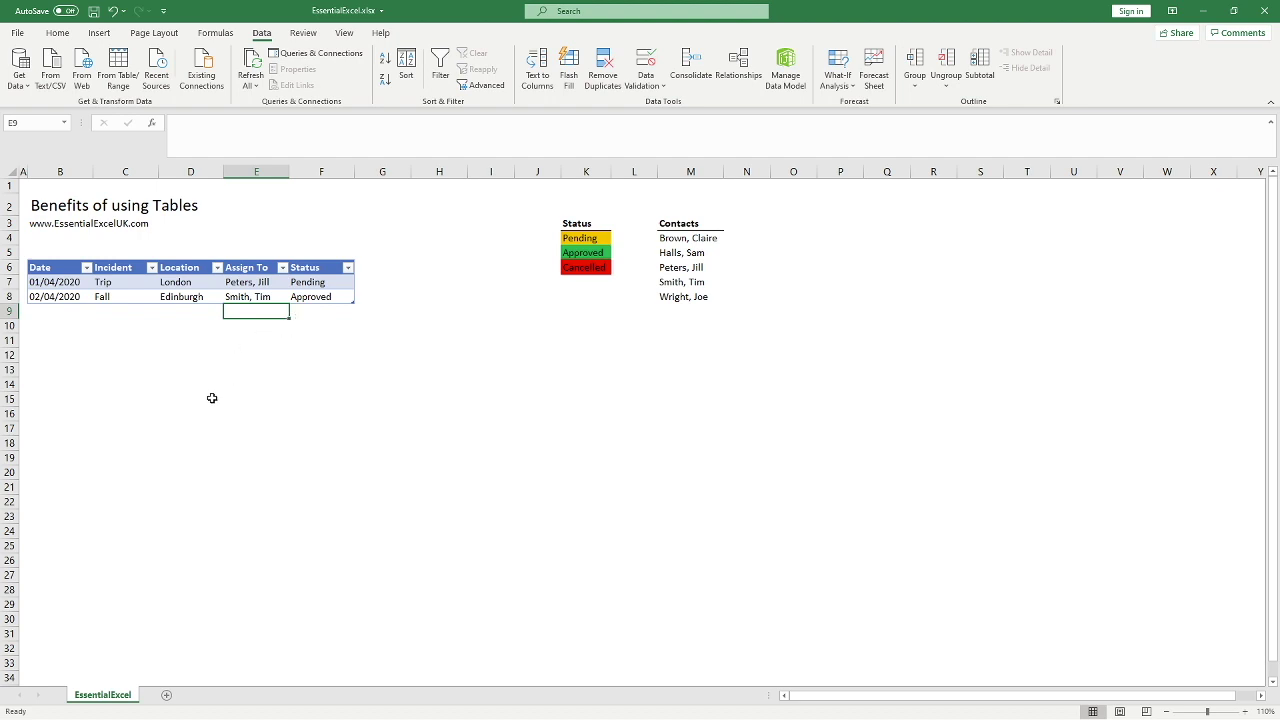
# Review both rows' assignees and the Pending and Approved statuses
pyautogui.click(120, 383)
pyautogui.click(282, 370)
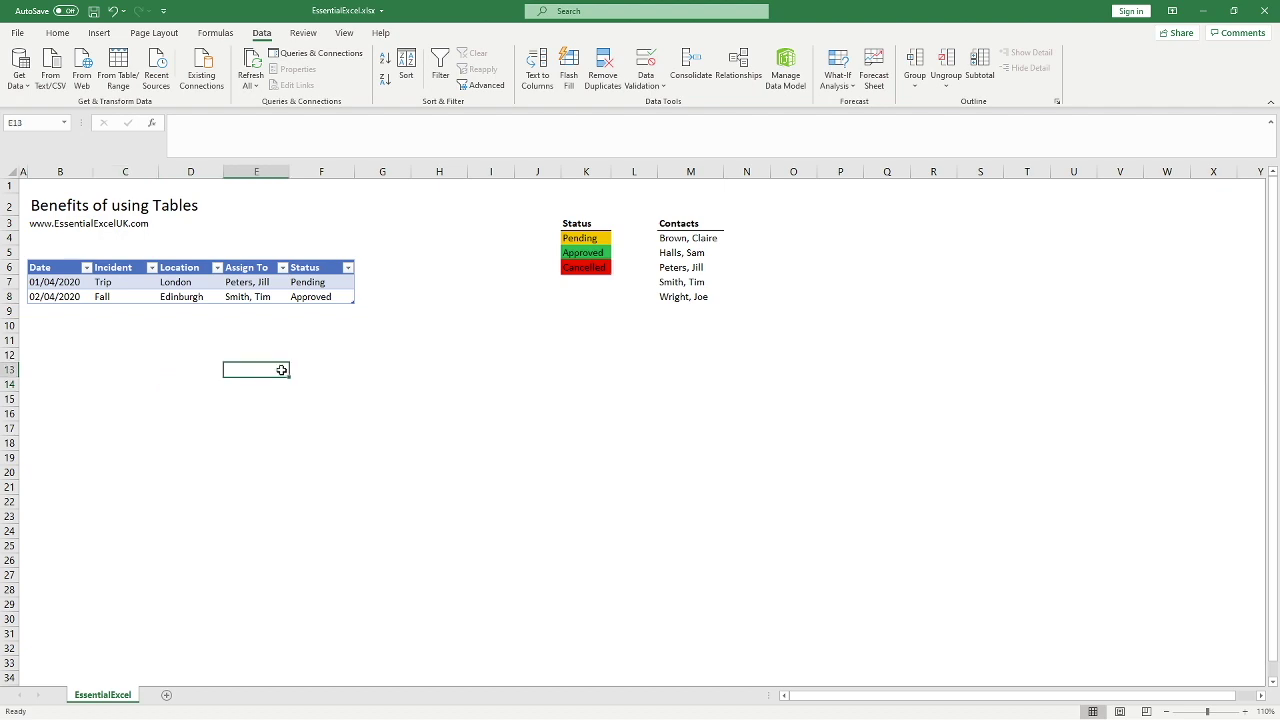
pyautogui.click(314, 369)
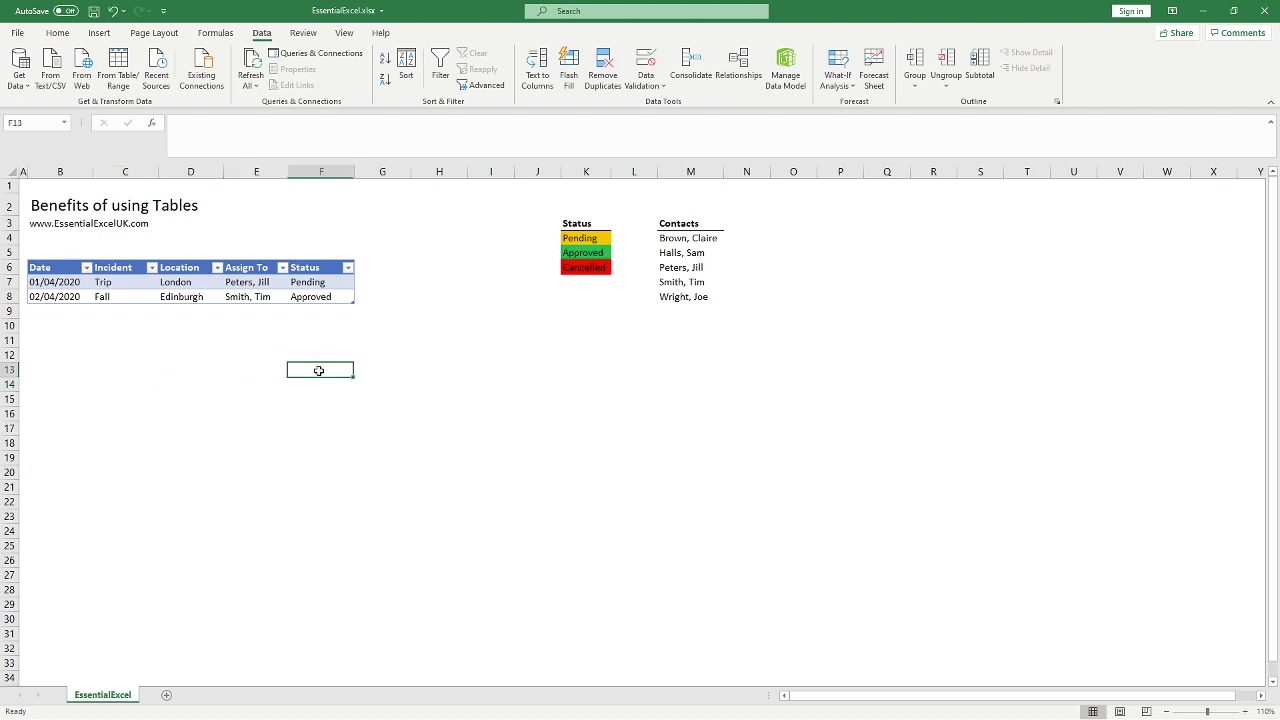
pyautogui.click(263, 282)
pyautogui.click(264, 297)
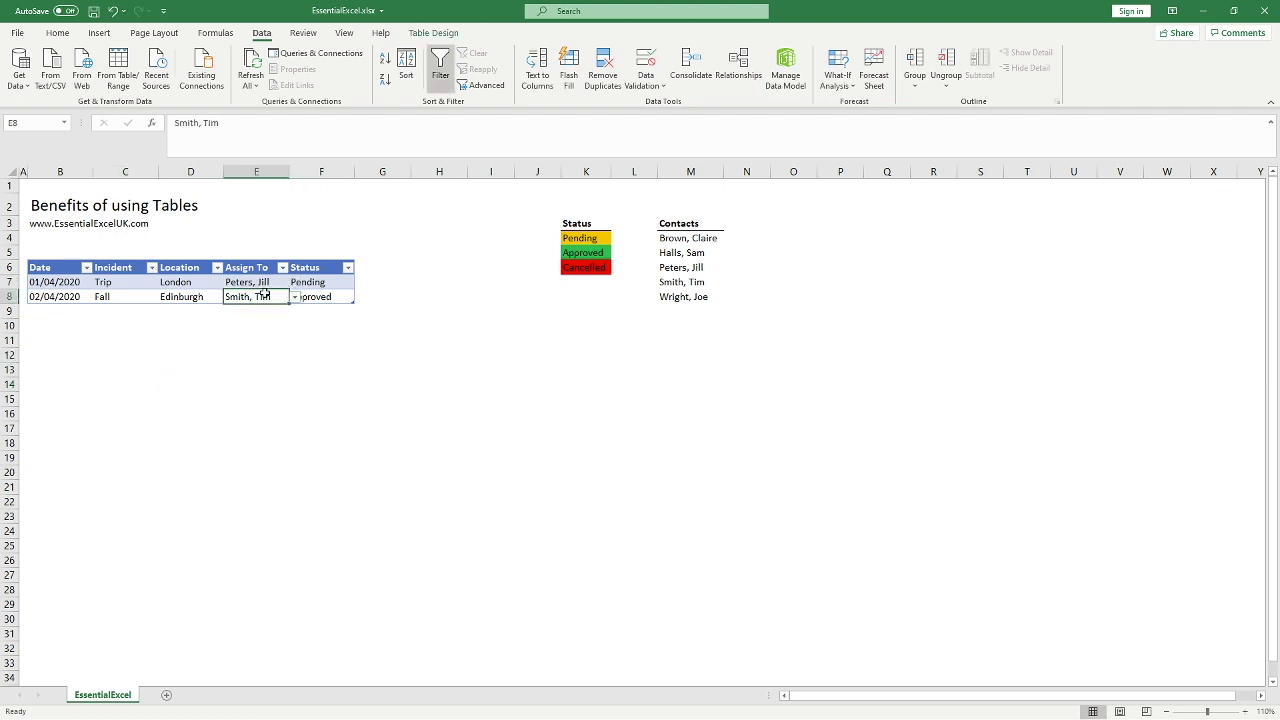
pyautogui.click(263, 283)
pyautogui.click(314, 284)
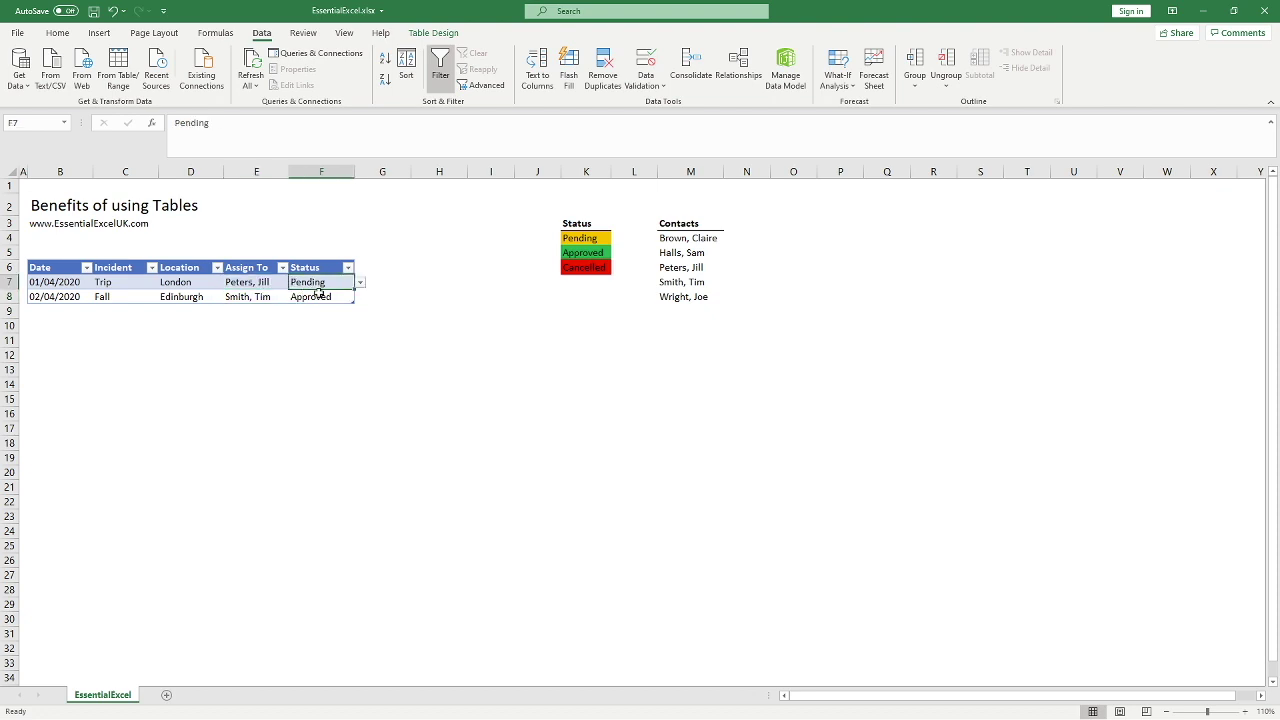
pyautogui.click(345, 378)
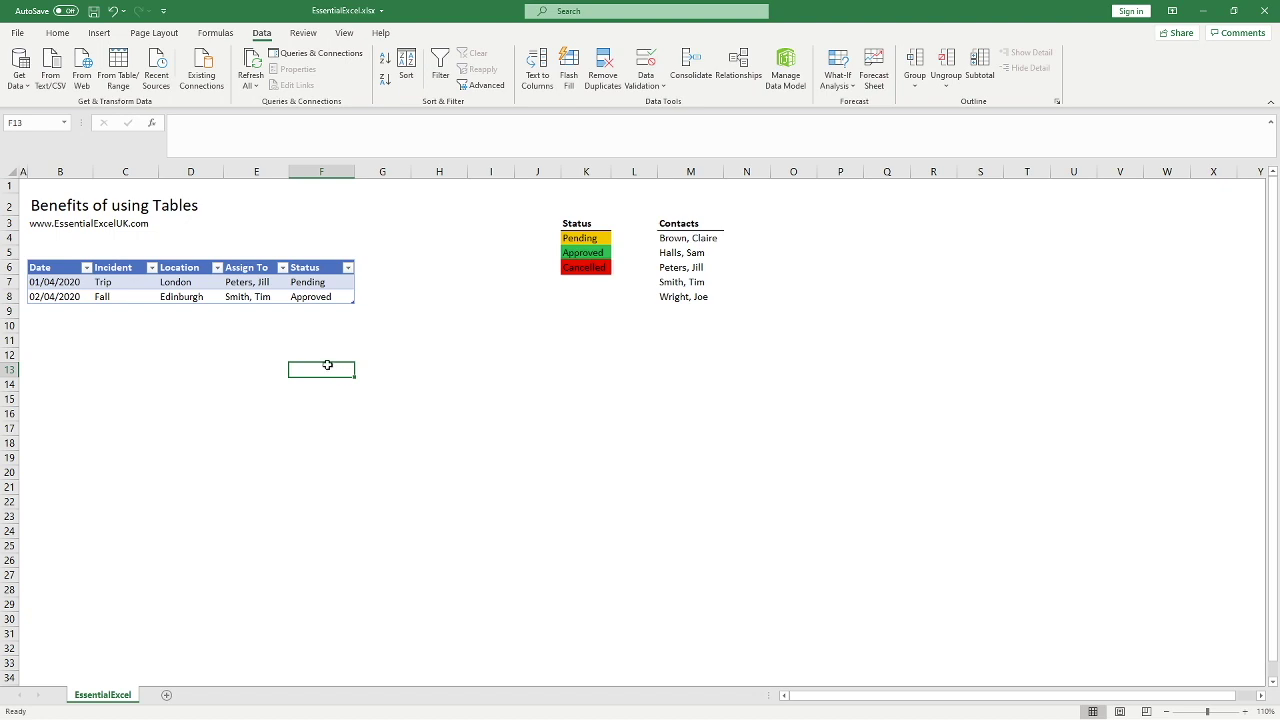
pyautogui.click(60, 34)
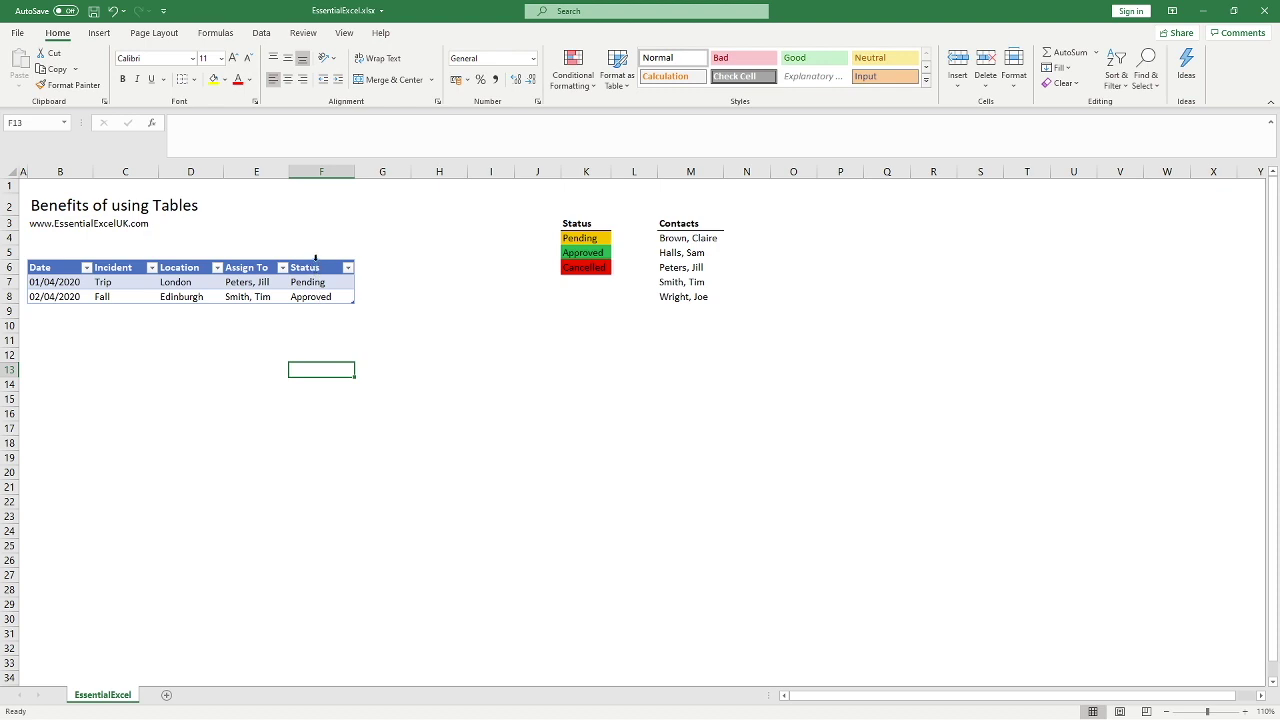
# Start a new conditional formatting rule on Status cells F7:F8 for specific text containing Pending
pyautogui.click(315, 261)
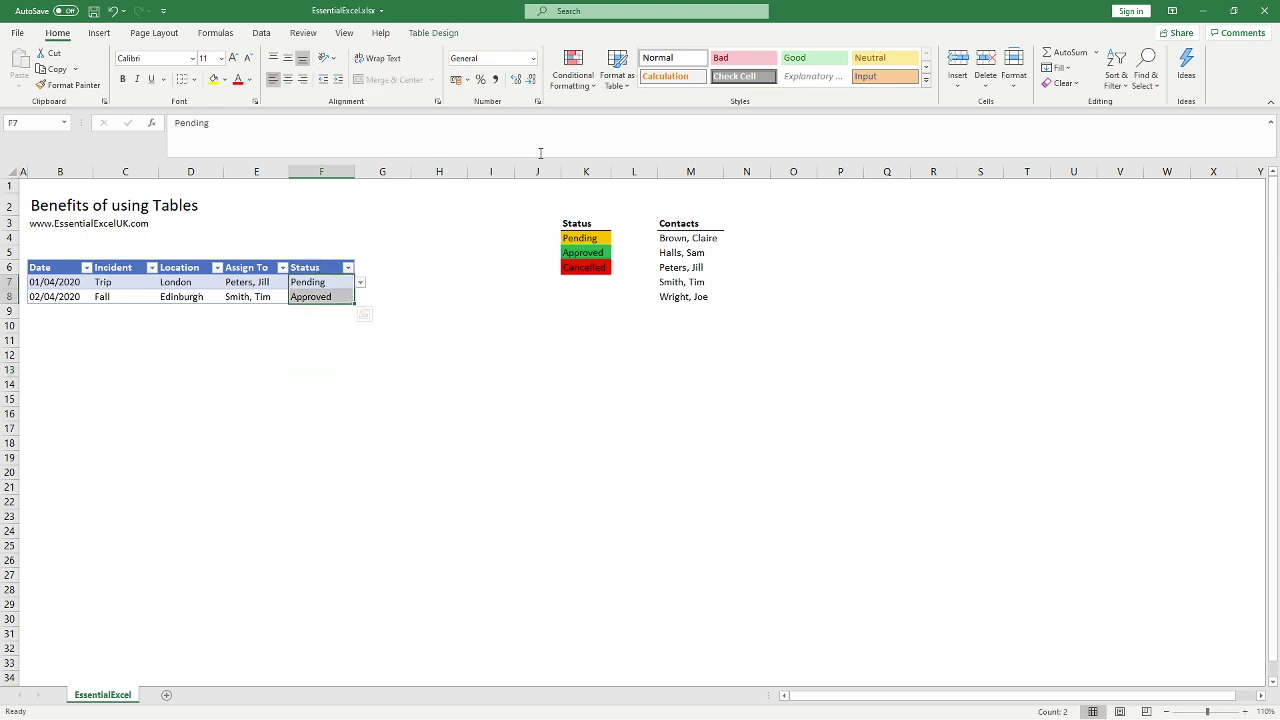
pyautogui.click(589, 88)
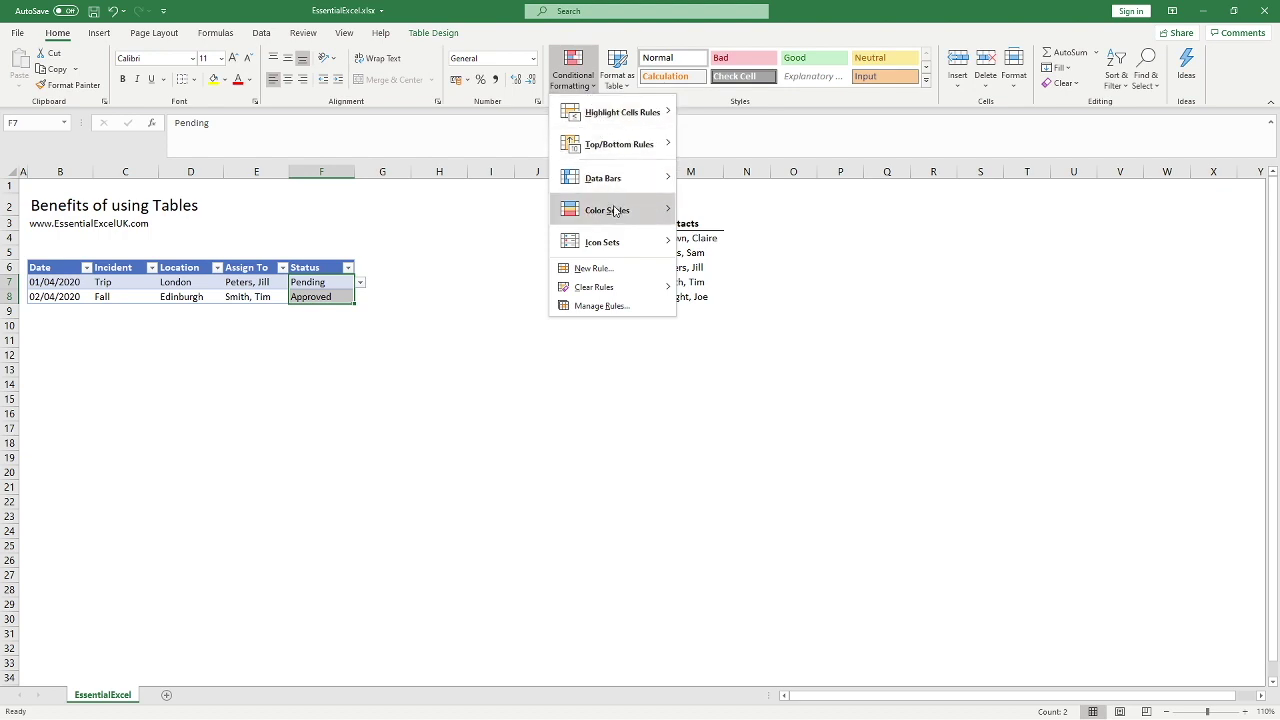
pyautogui.click(592, 268)
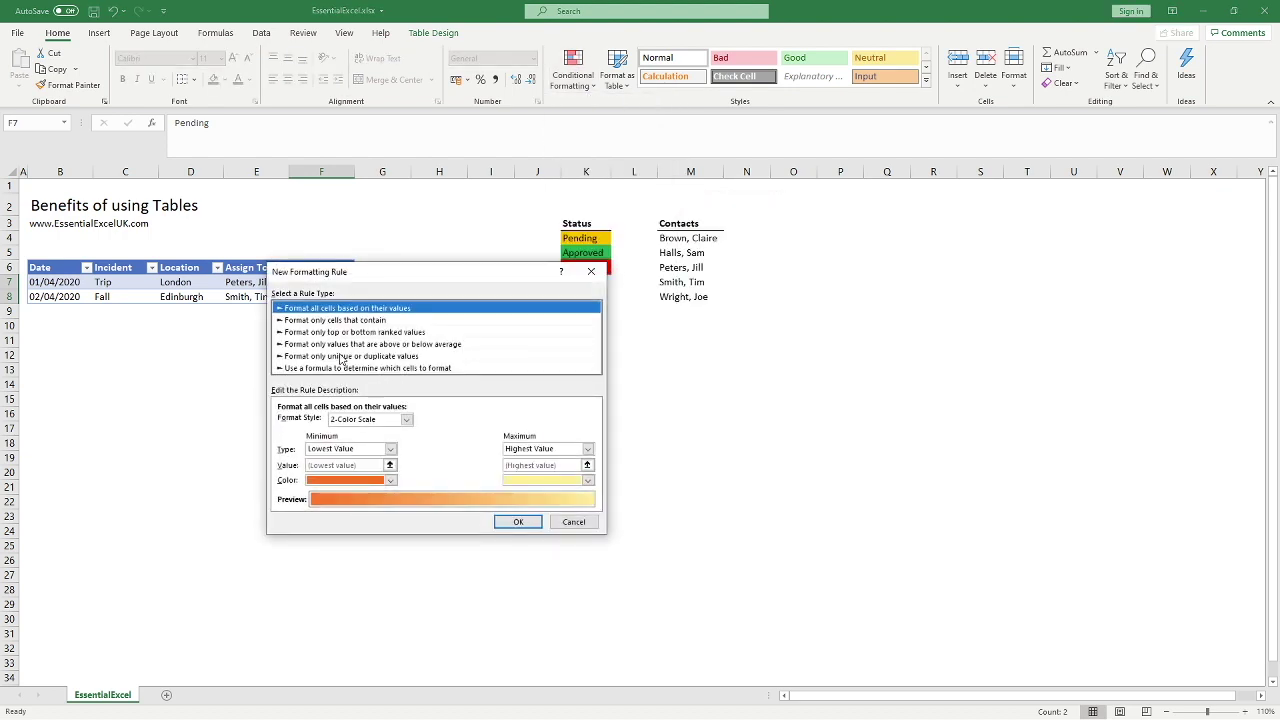
pyautogui.click(338, 320)
pyautogui.click(318, 422)
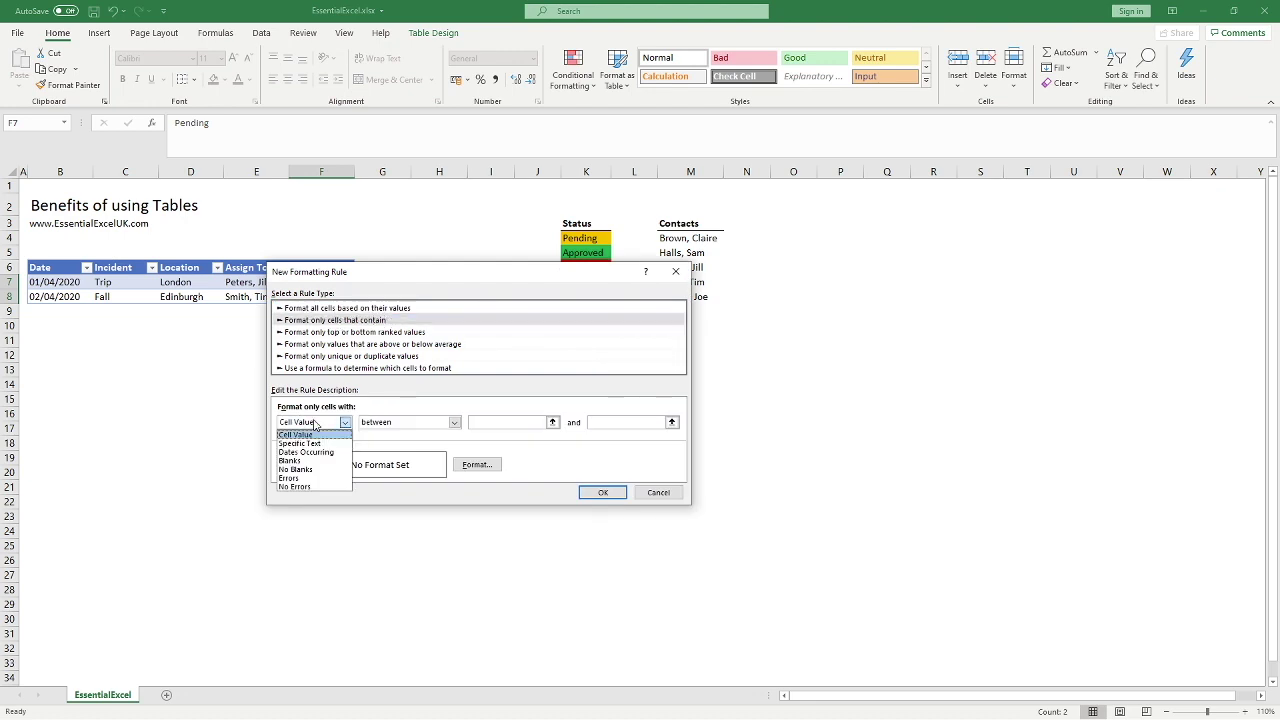
pyautogui.click(300, 443)
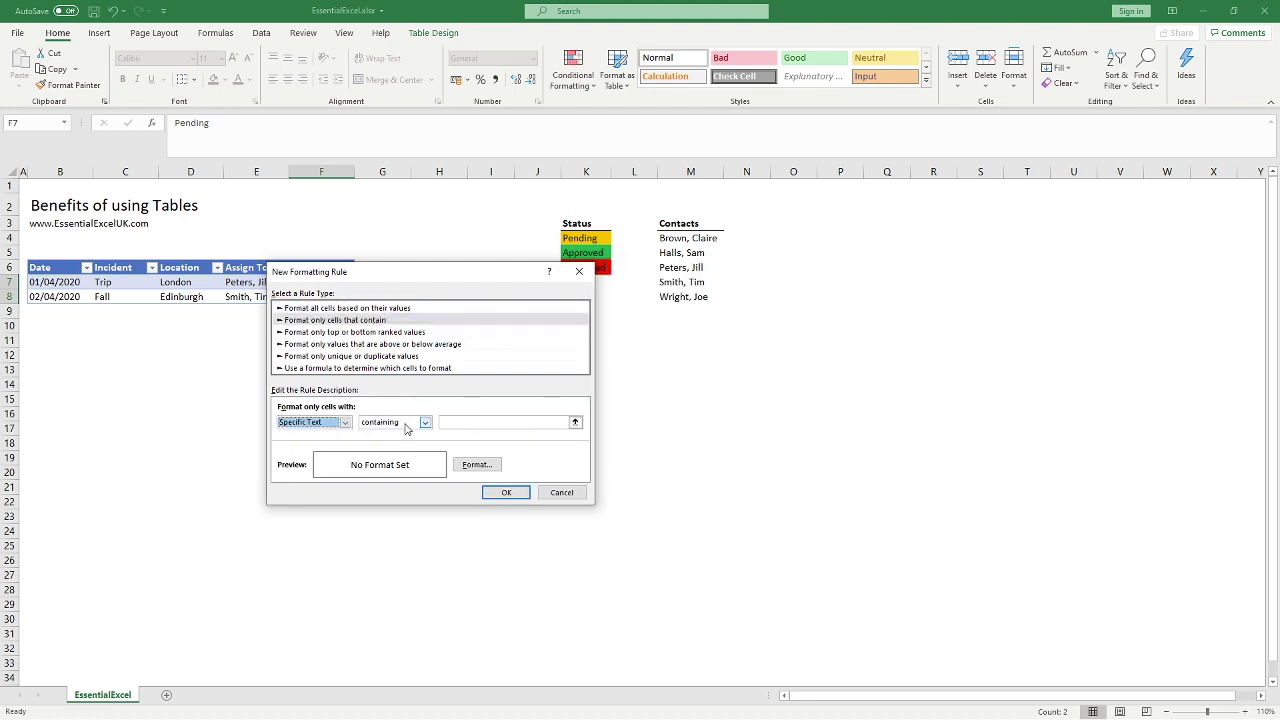
pyautogui.click(455, 421)
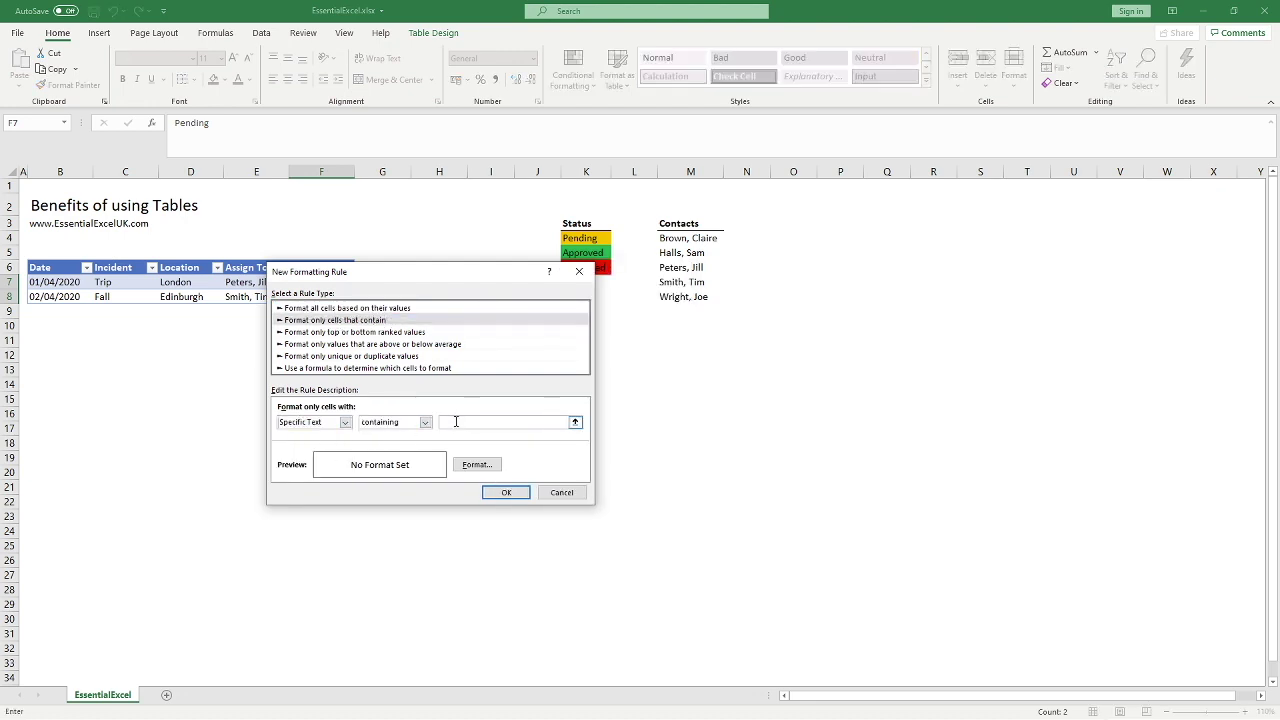
pyautogui.write('f')
# Give the Pending rule a gold fill and apply it
pyautogui.click(458, 466)
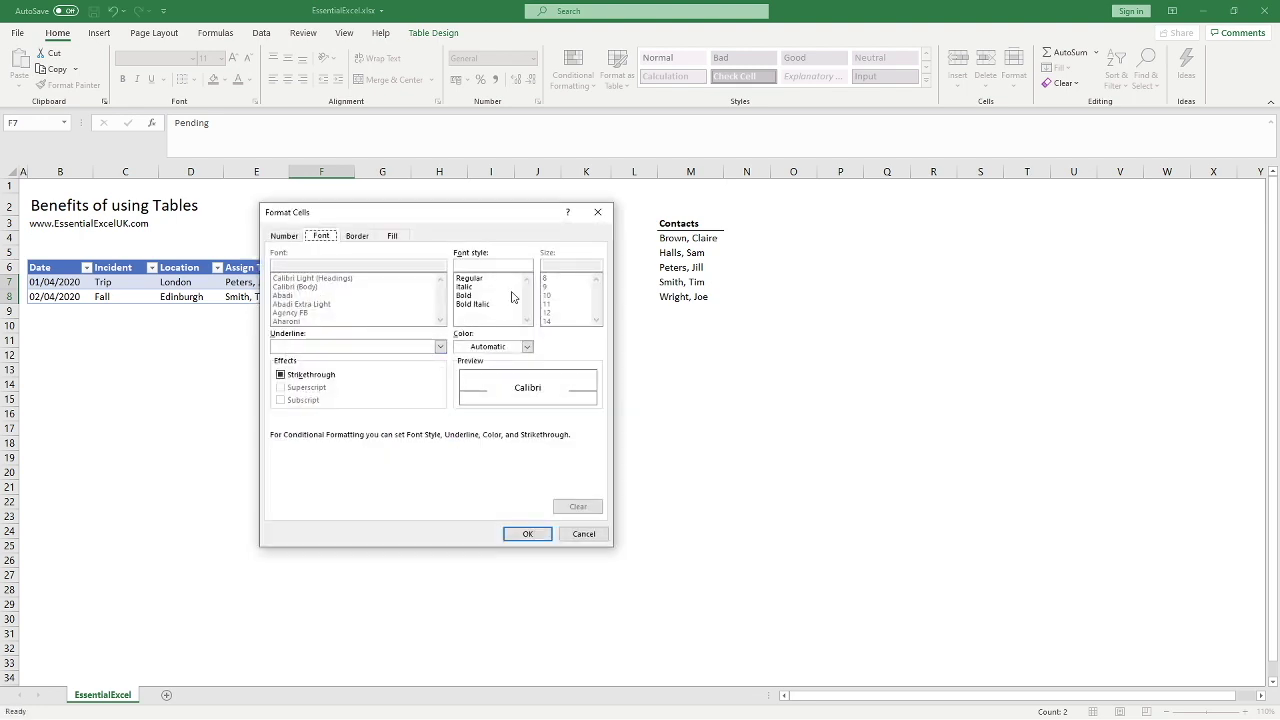
pyautogui.click(393, 236)
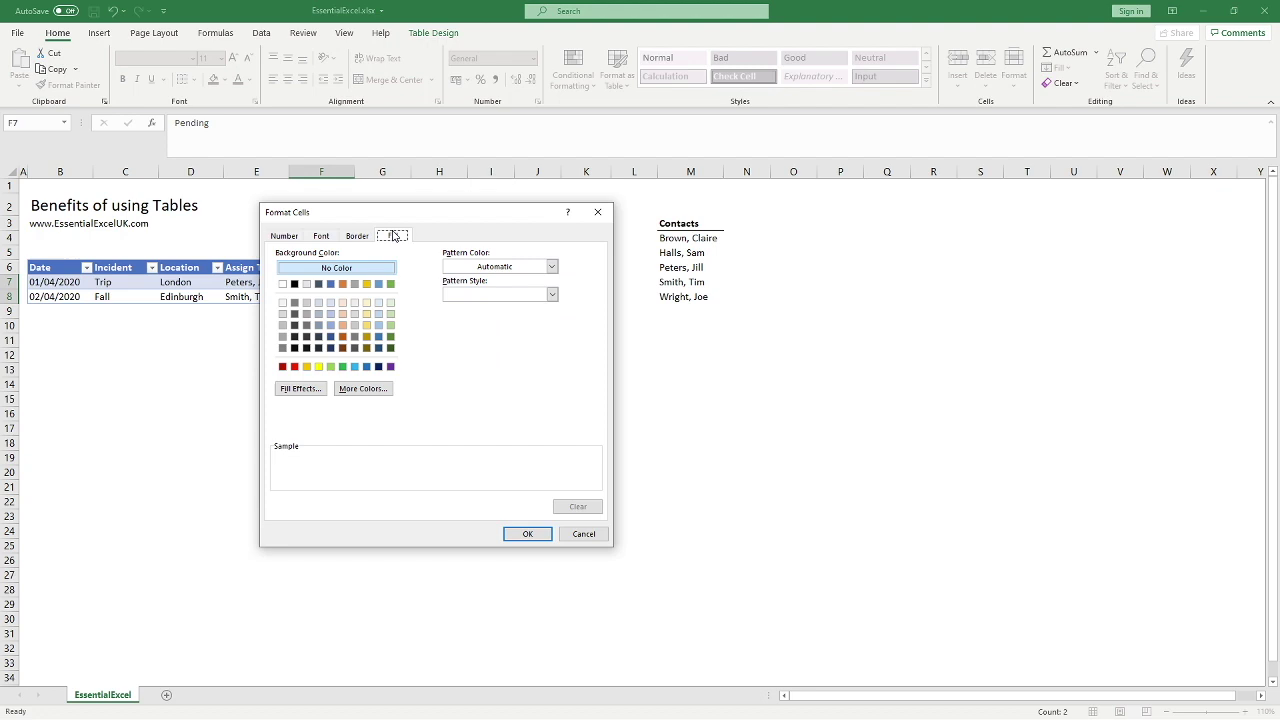
pyautogui.click(318, 367)
pyautogui.click(525, 533)
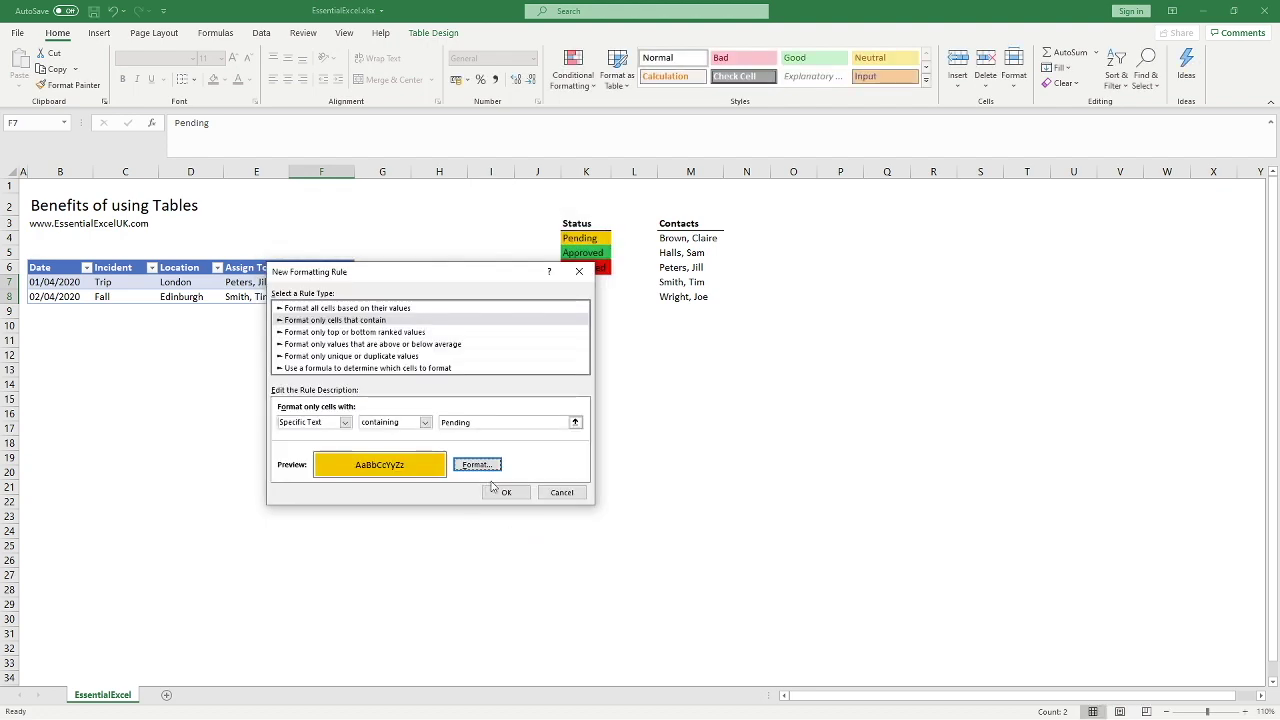
pyautogui.click(505, 491)
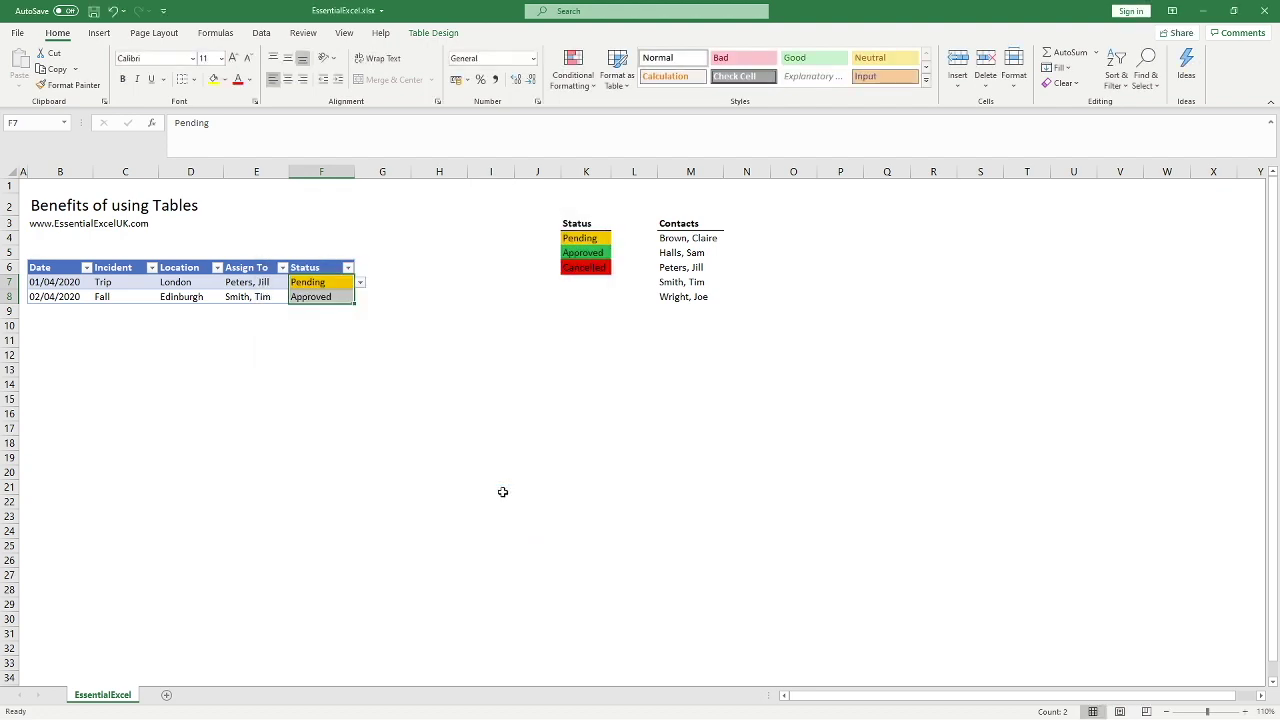
# Add a rule filling Status cells containing Approved with green
pyautogui.click(578, 80)
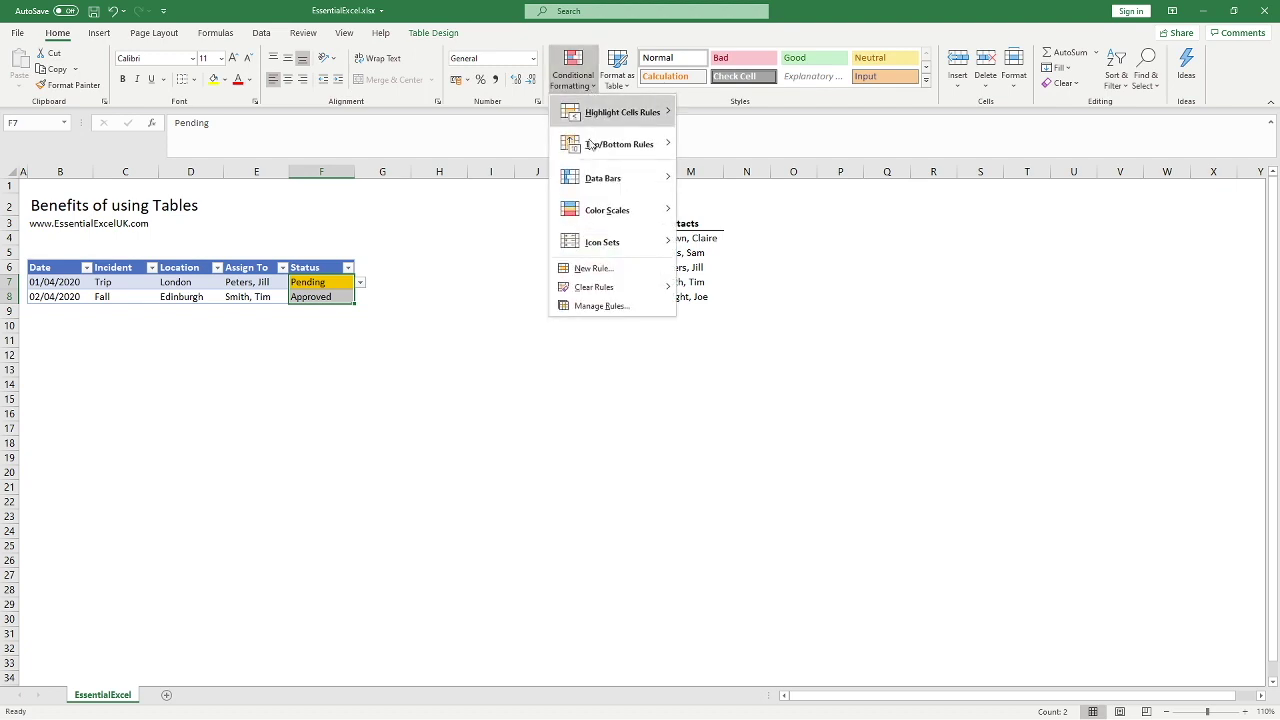
pyautogui.click(590, 267)
pyautogui.click(330, 306)
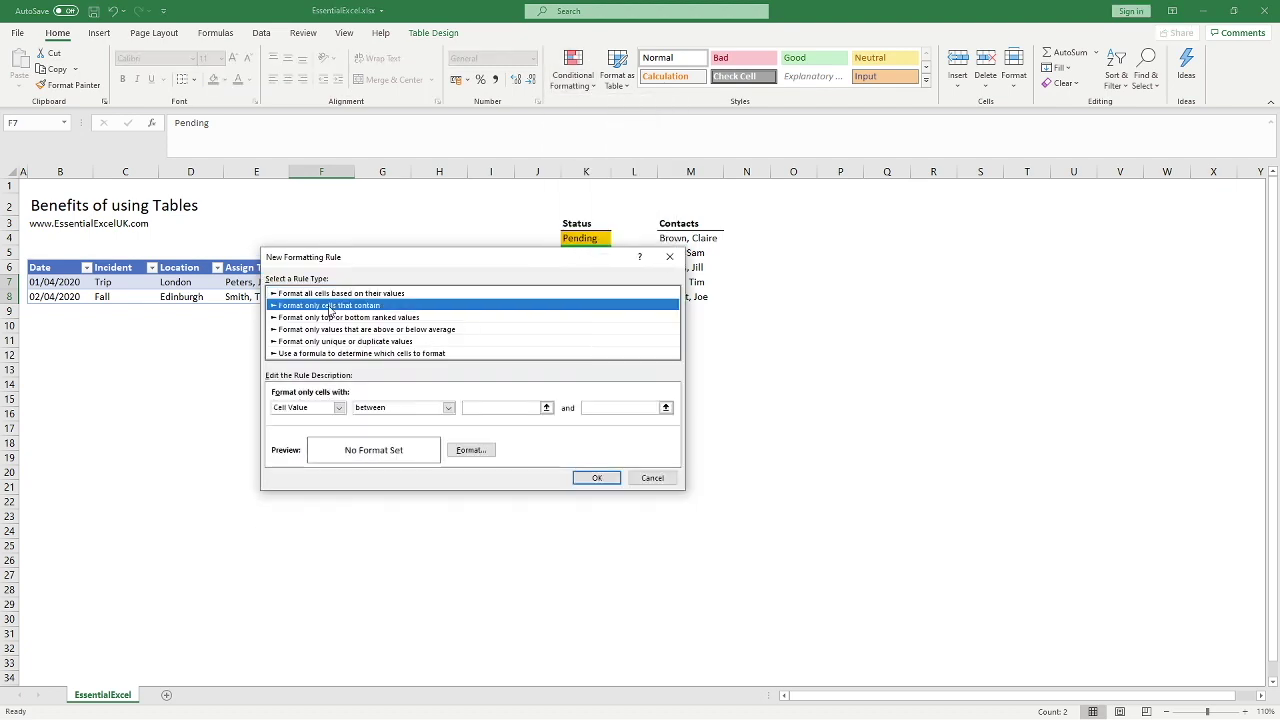
pyautogui.click(339, 407)
pyautogui.click(300, 428)
pyautogui.click(455, 408)
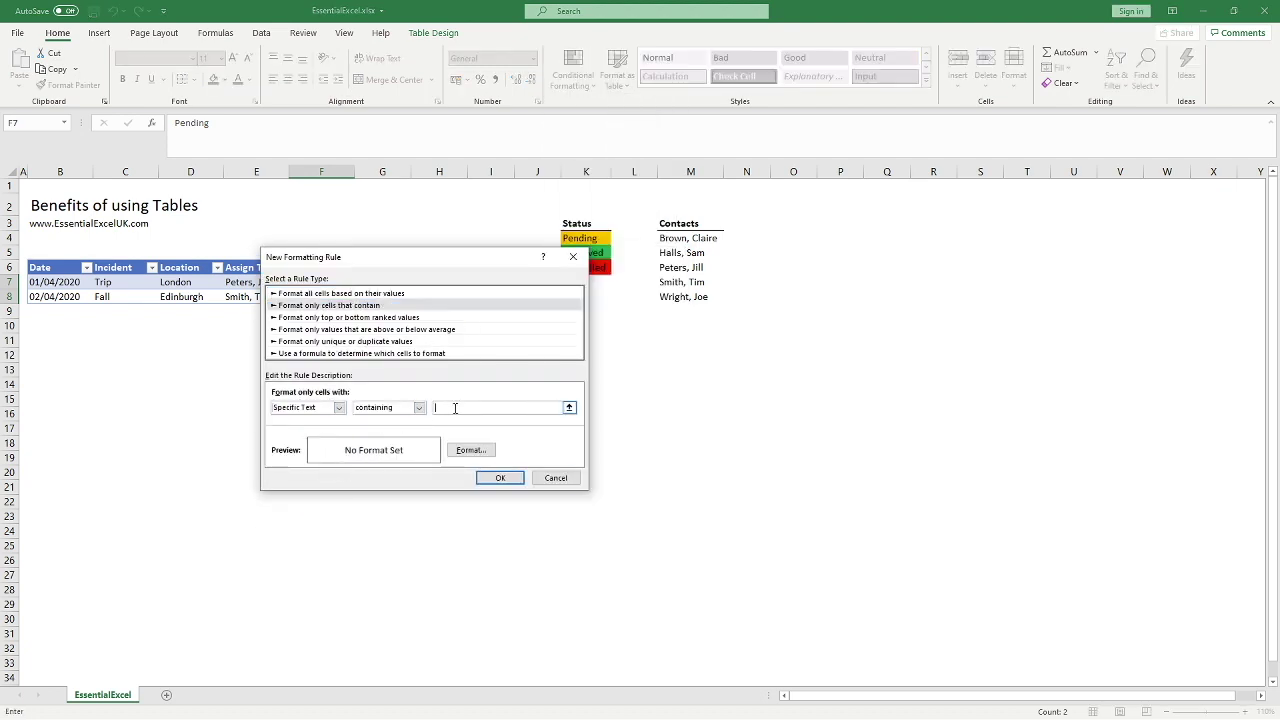
pyautogui.moveTo(487, 257); pyautogui.dragTo(507, 327)
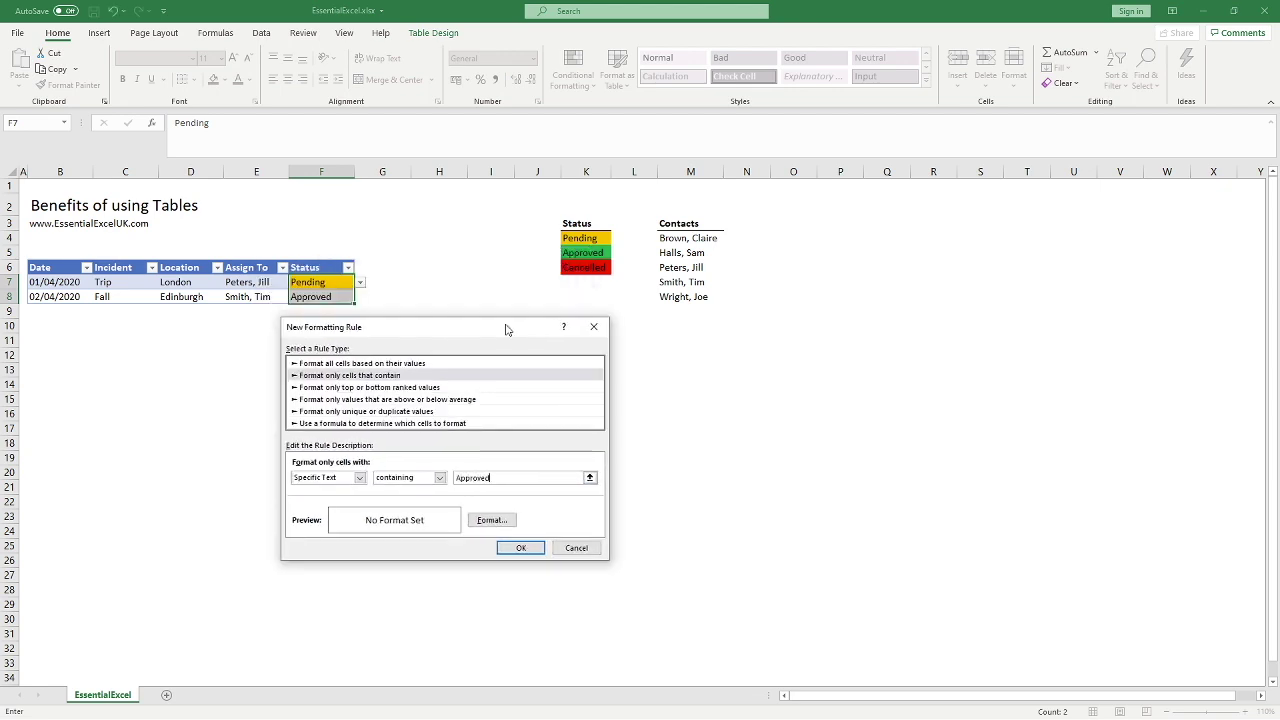
pyautogui.click(491, 520)
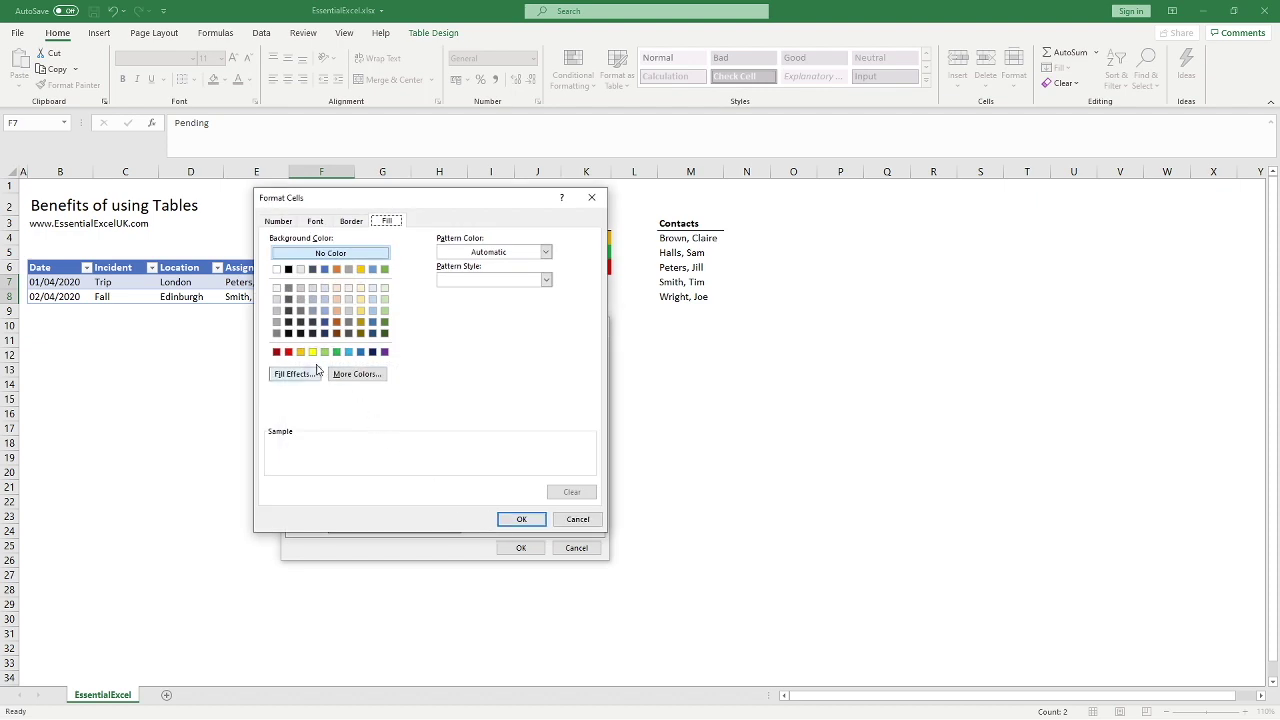
pyautogui.click(336, 352)
pyautogui.click(521, 519)
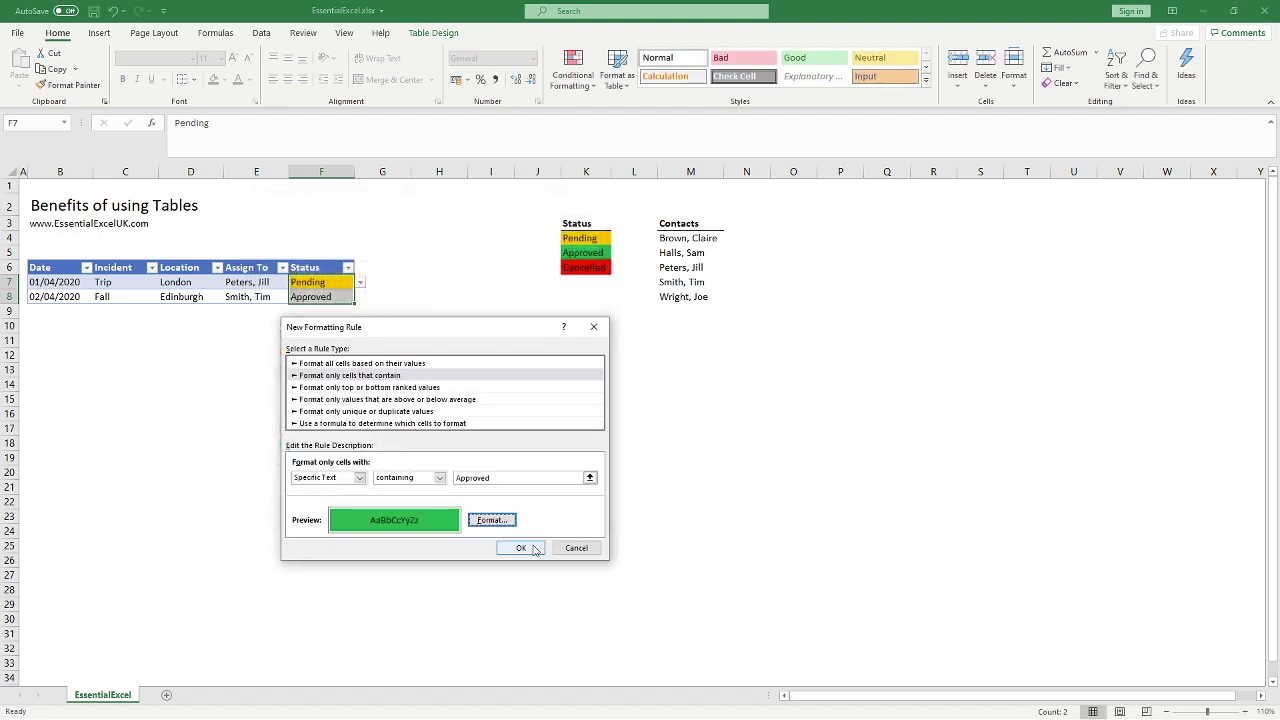
pyautogui.click(520, 547)
# Add a rule filling Status cells containing Cancelled with red
pyautogui.click(573, 72)
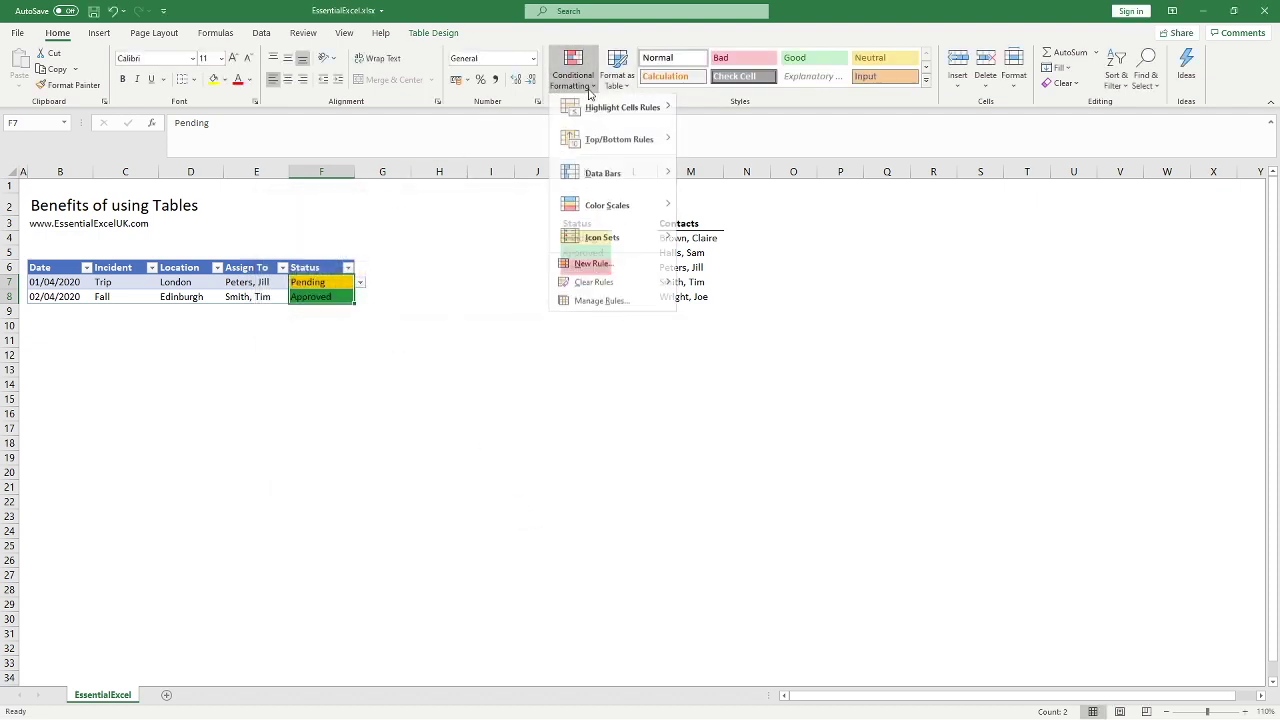
pyautogui.click(592, 268)
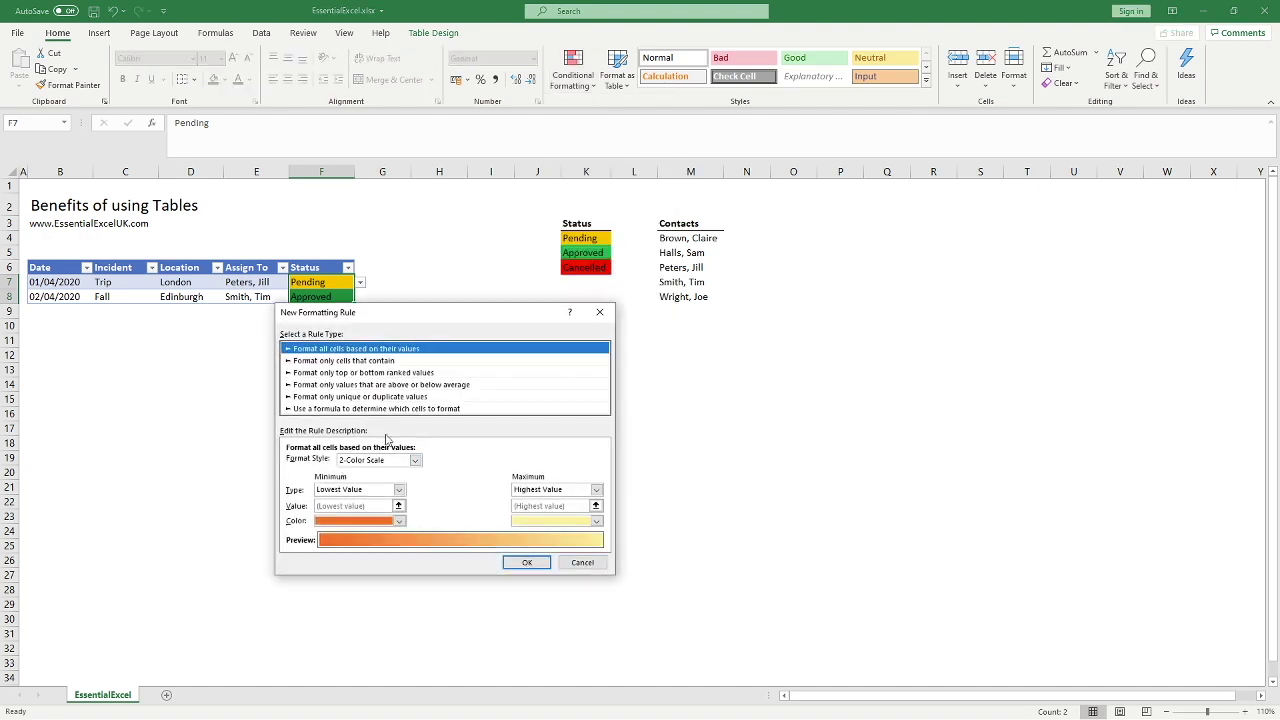
pyautogui.click(374, 361)
pyautogui.click(353, 463)
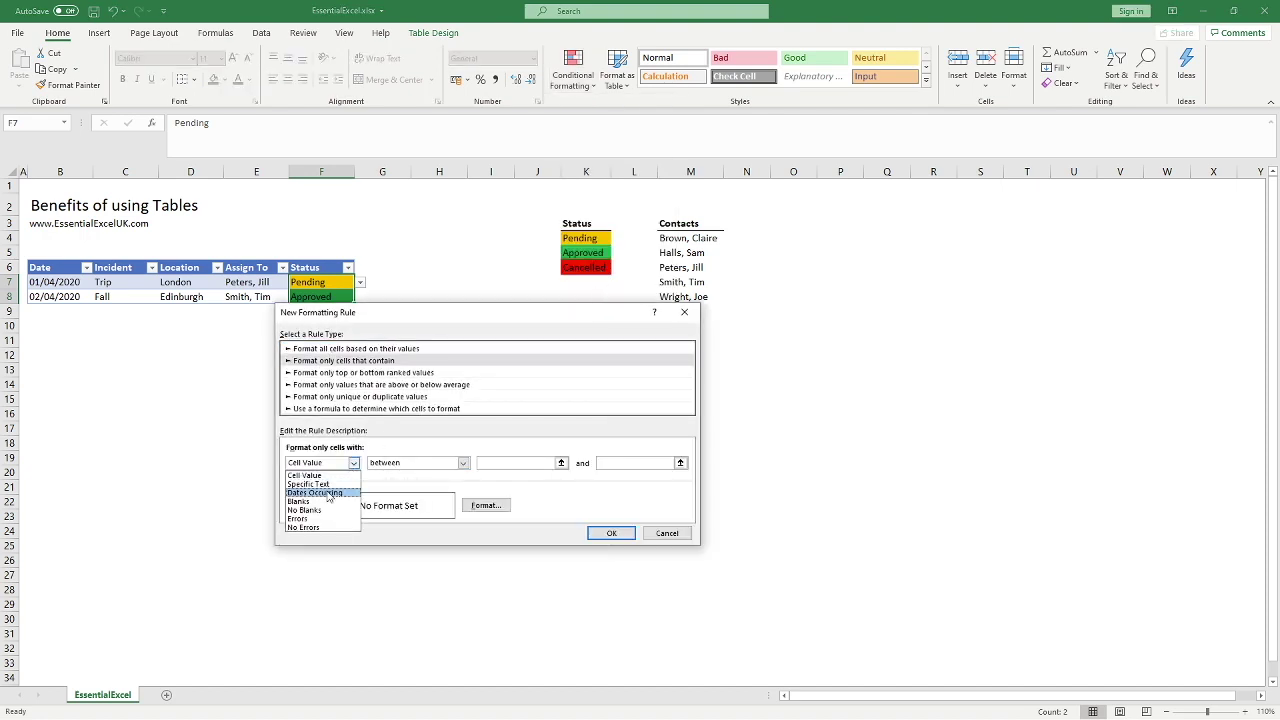
pyautogui.click(350, 482)
pyautogui.click(433, 463)
pyautogui.click(480, 474)
pyautogui.click(487, 466)
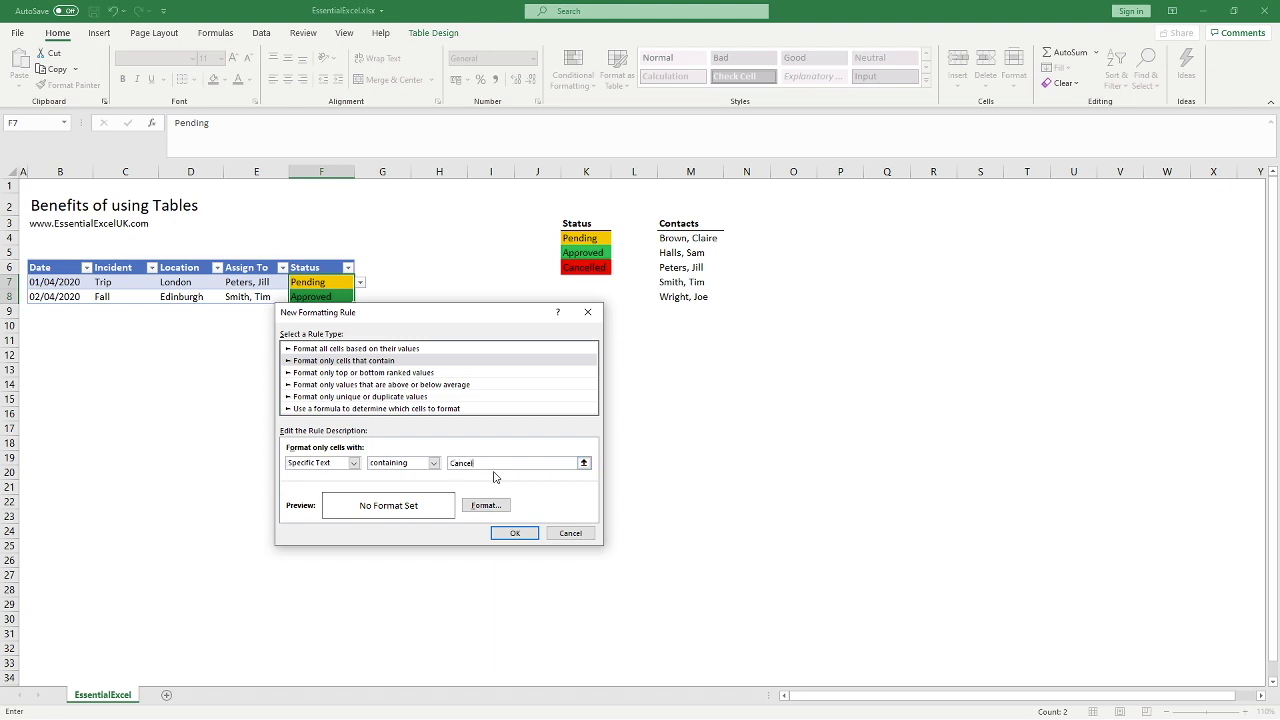
pyautogui.click(486, 505)
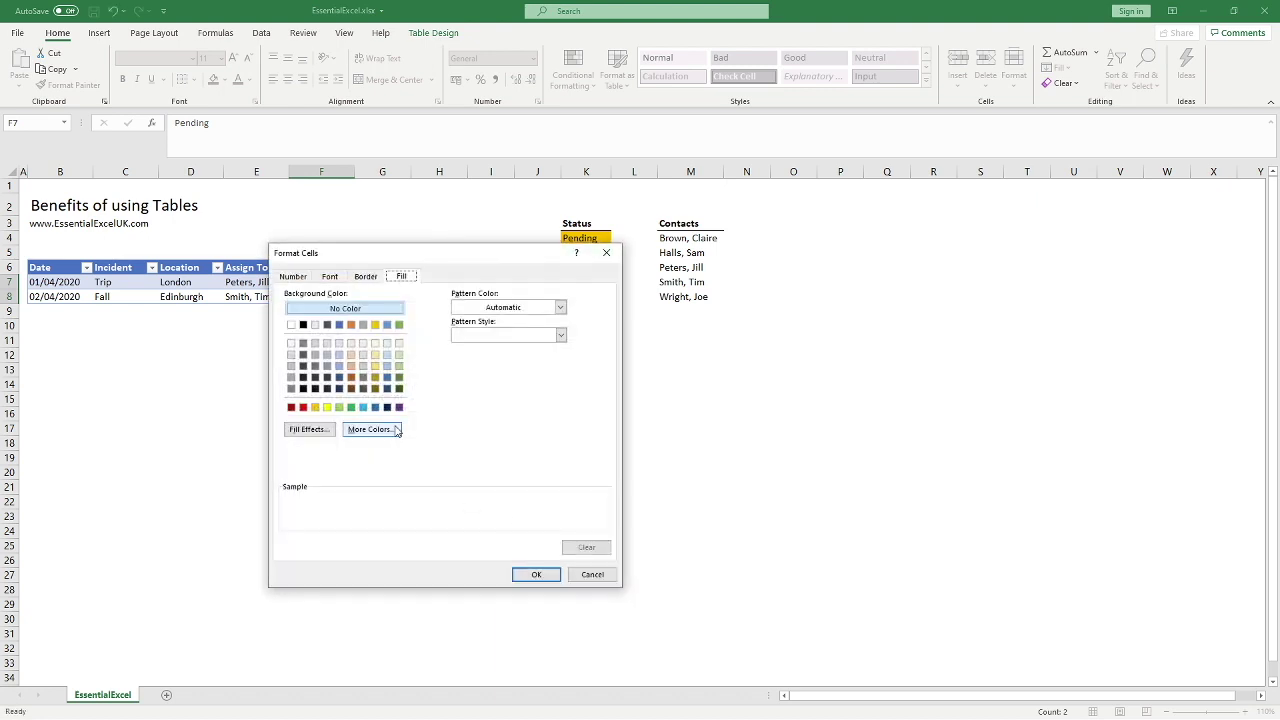
pyautogui.click(303, 407)
pyautogui.click(536, 574)
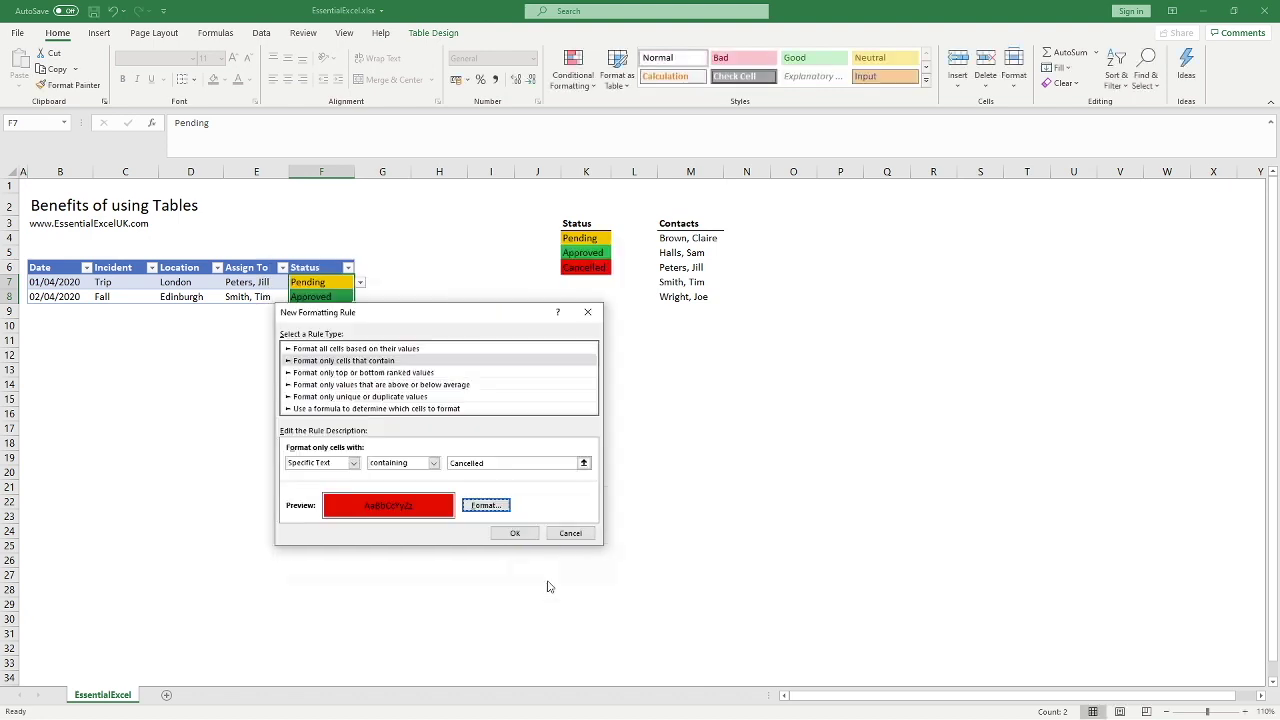
pyautogui.click(503, 534)
pyautogui.click(494, 506)
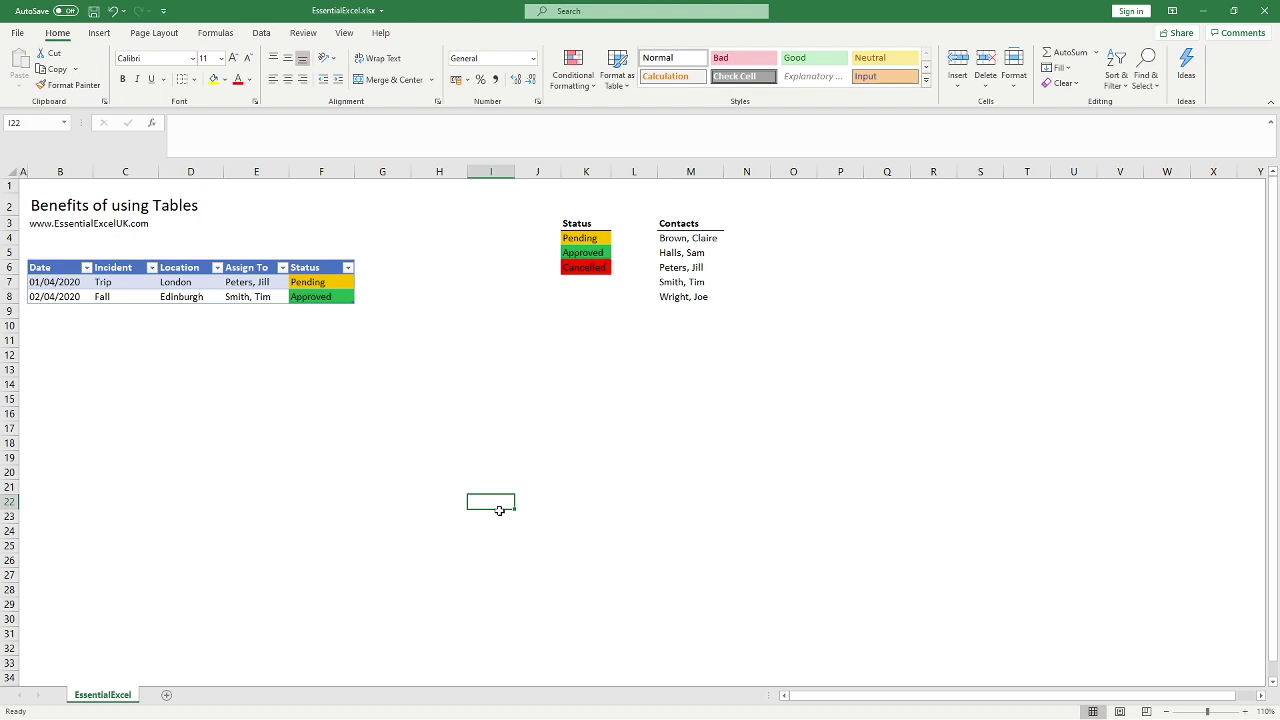
pyautogui.click(286, 323)
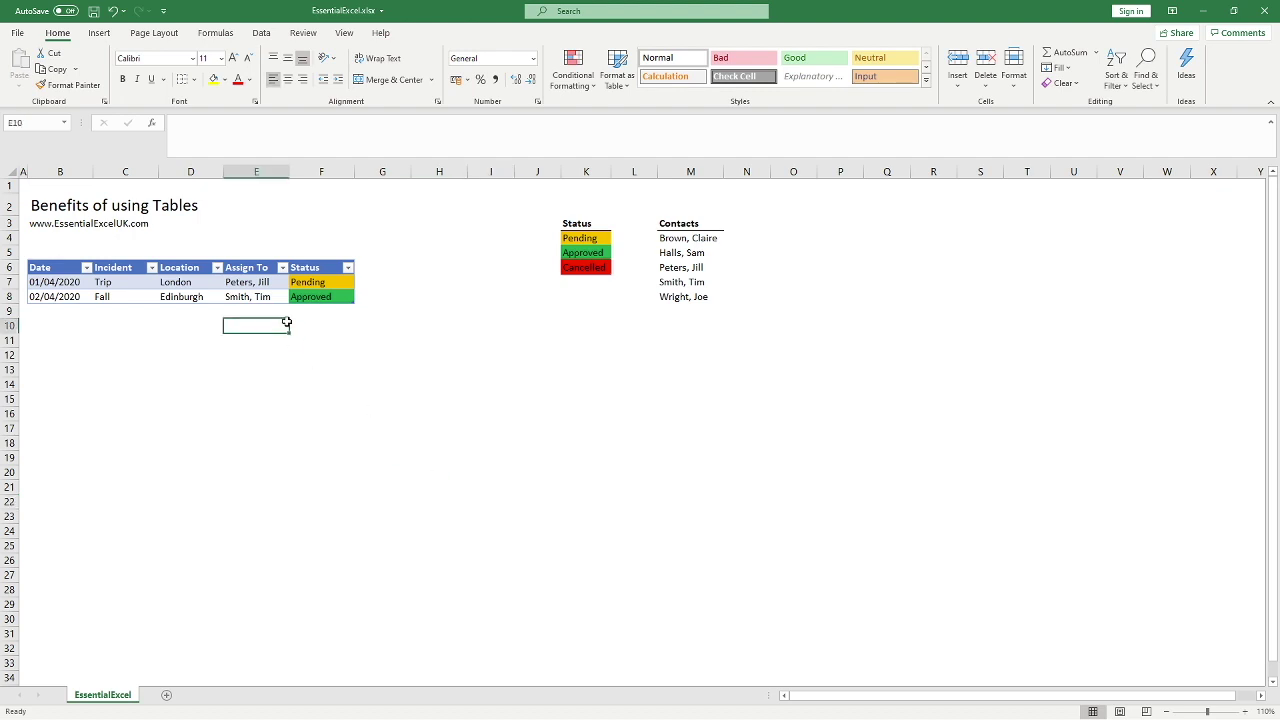
pyautogui.click(330, 282)
pyautogui.click(338, 298)
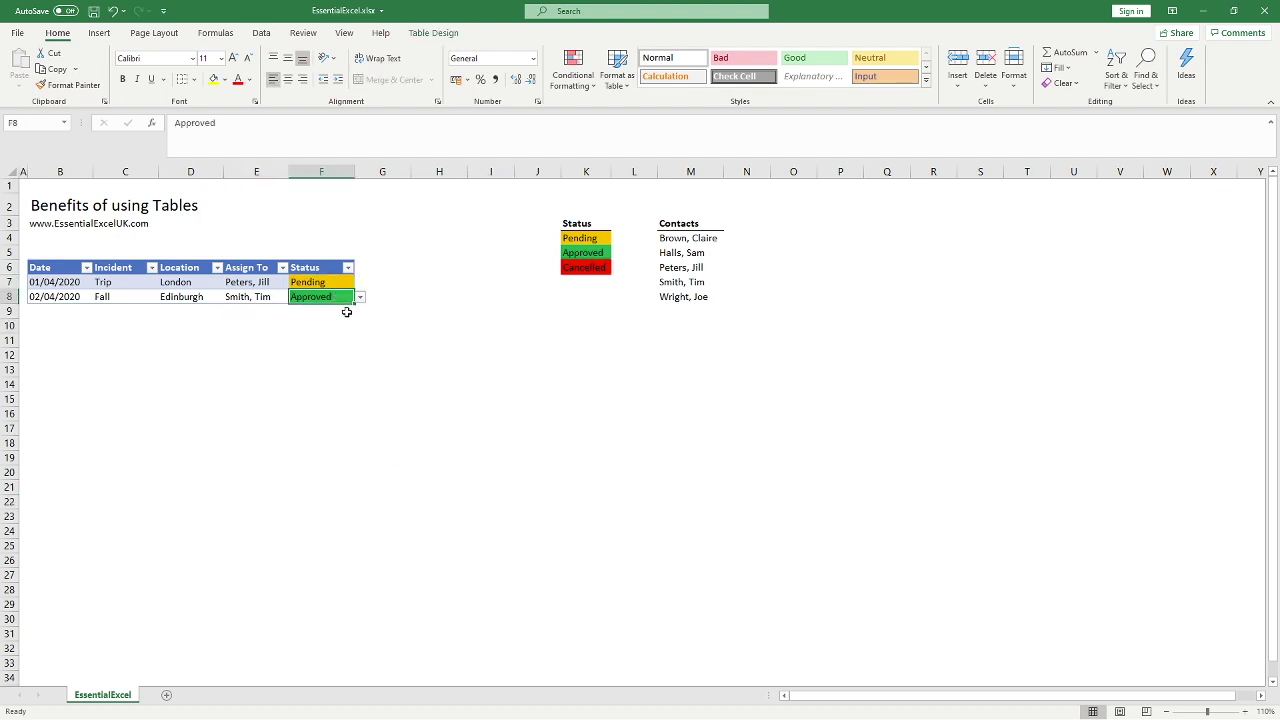
pyautogui.click(341, 282)
pyautogui.click(359, 282)
pyautogui.click(320, 311)
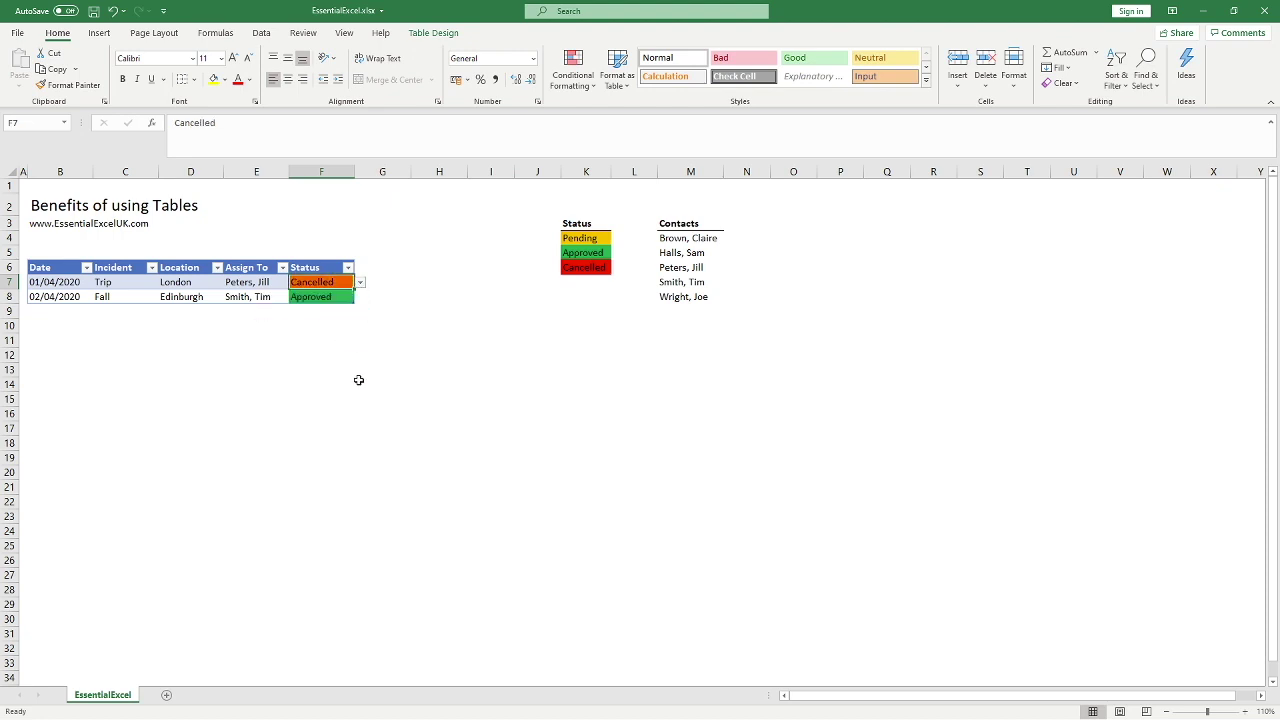
pyautogui.click(363, 397)
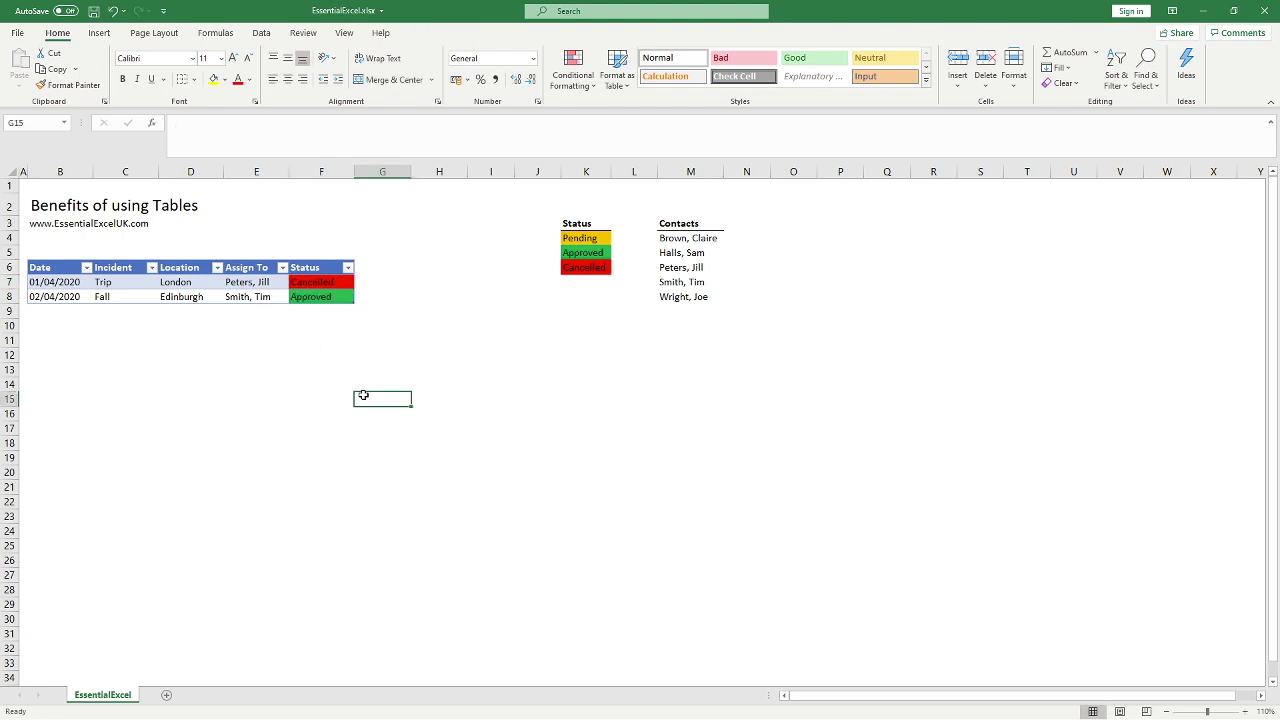
pyautogui.click(314, 340)
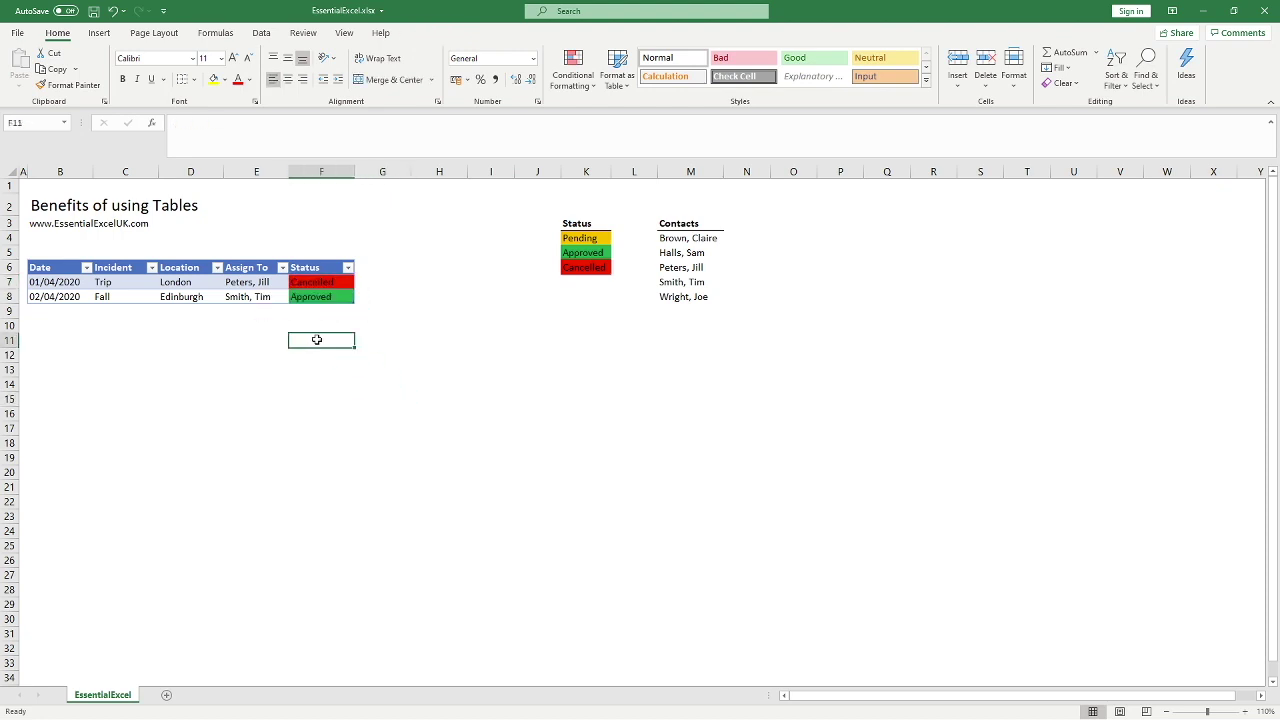
pyautogui.write('Can')
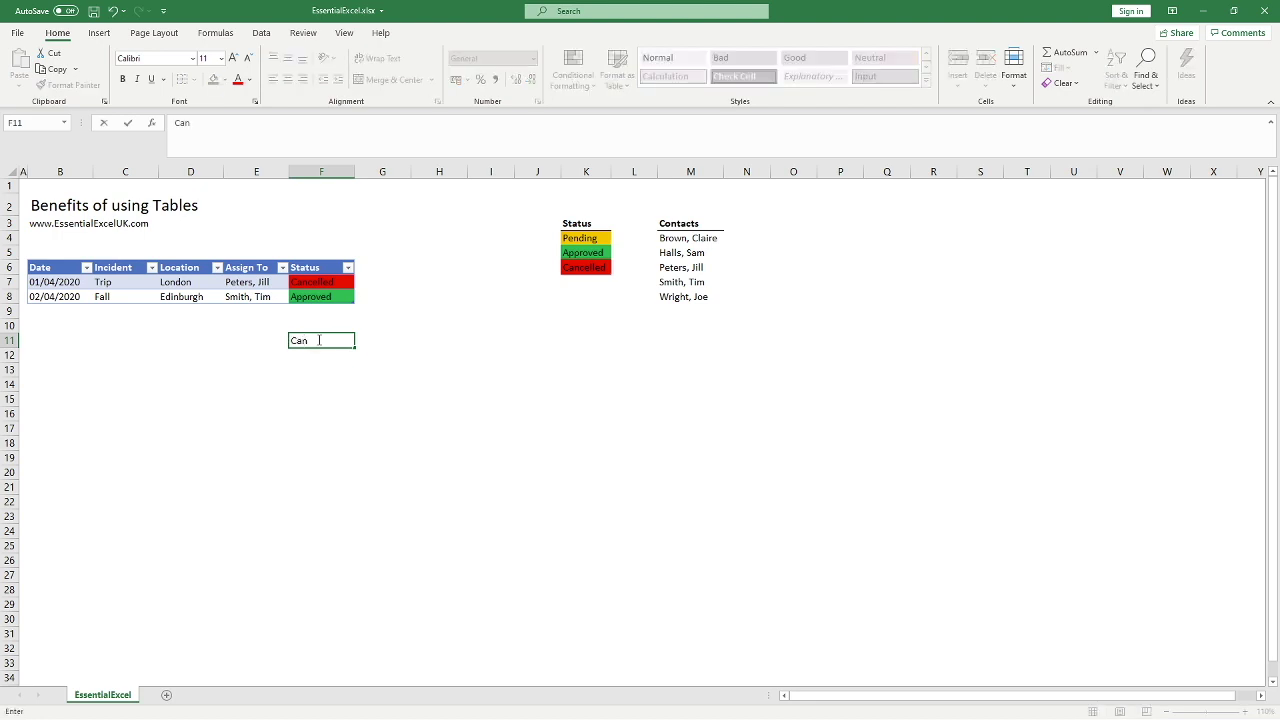
pyautogui.write('celled')
pyautogui.press('Return')
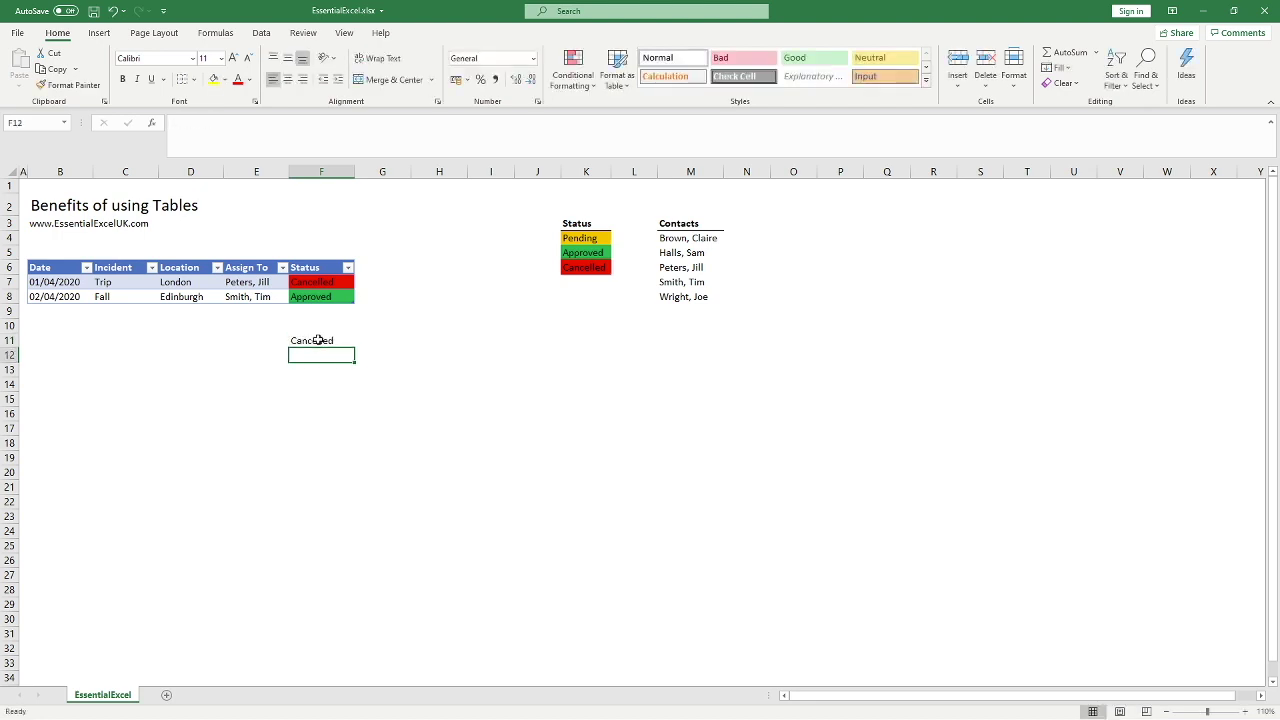
pyautogui.click(317, 341)
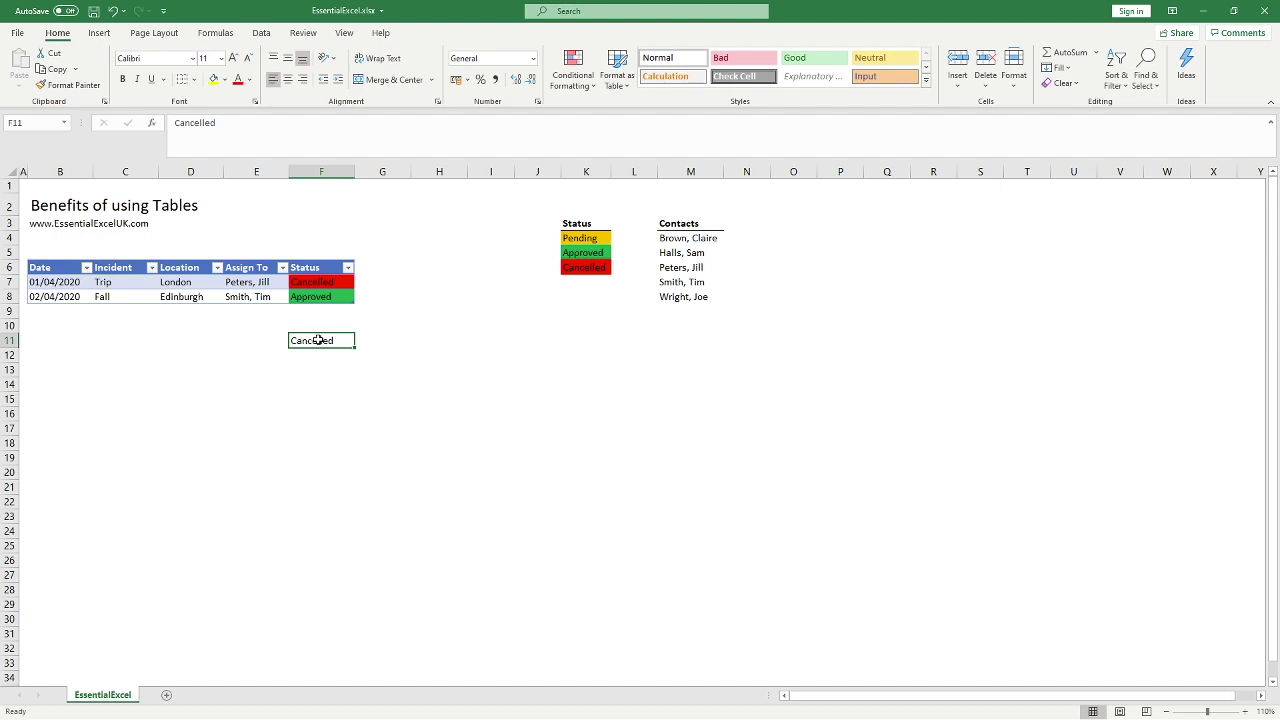
pyautogui.press('Delete')
# Enter 03/04/2020, Trip and Bristol in B9:D9, extending the table to row 9
pyautogui.click(60, 316)
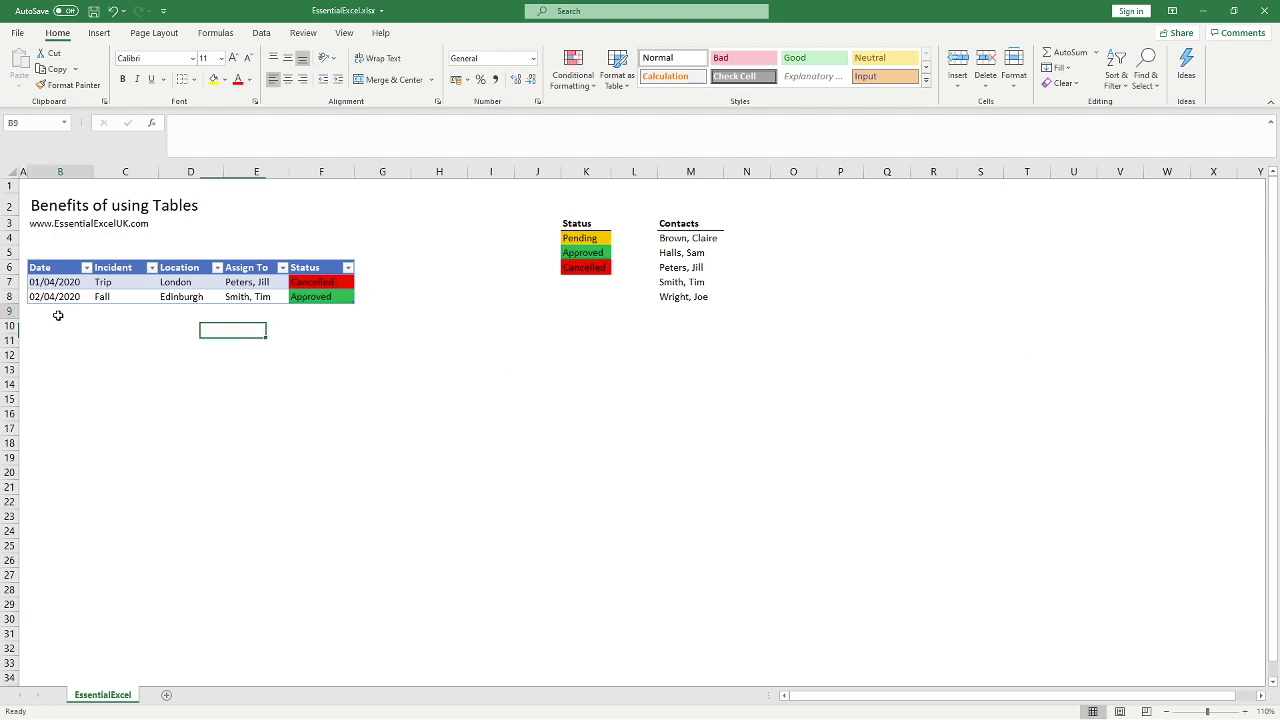
pyautogui.write('3/4')
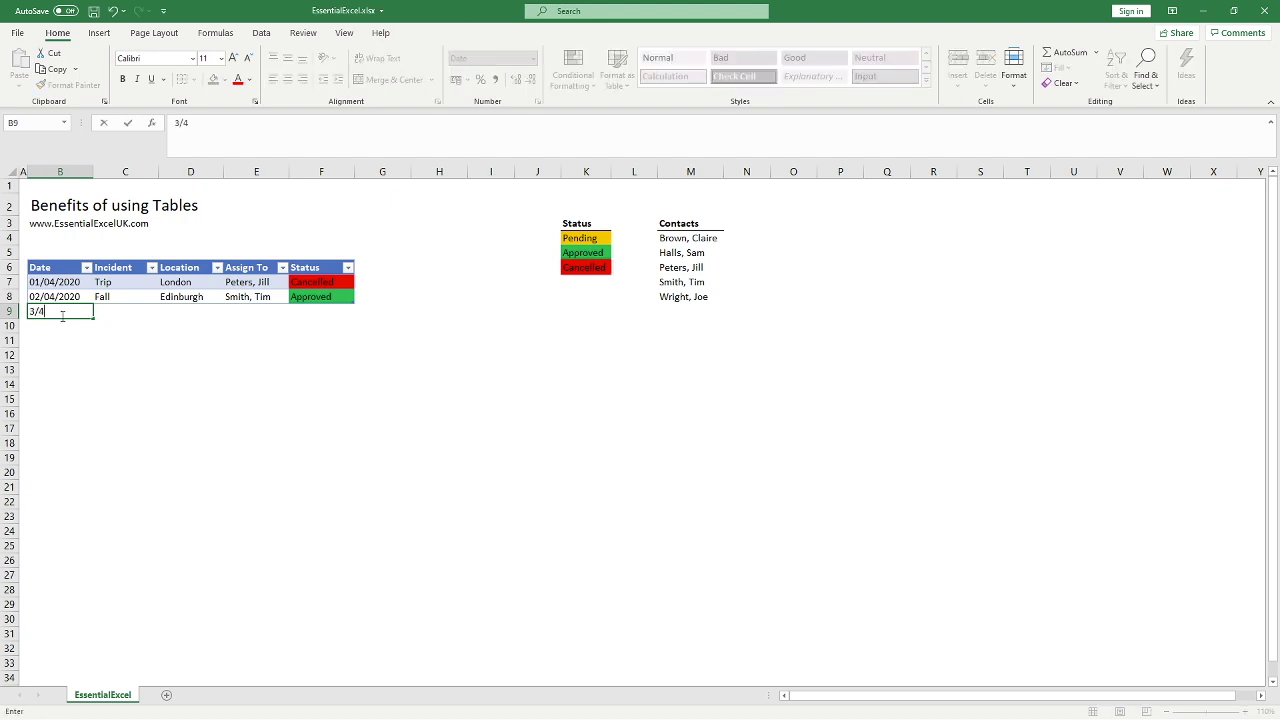
pyautogui.write('/04/2020')
pyautogui.press('Tab')
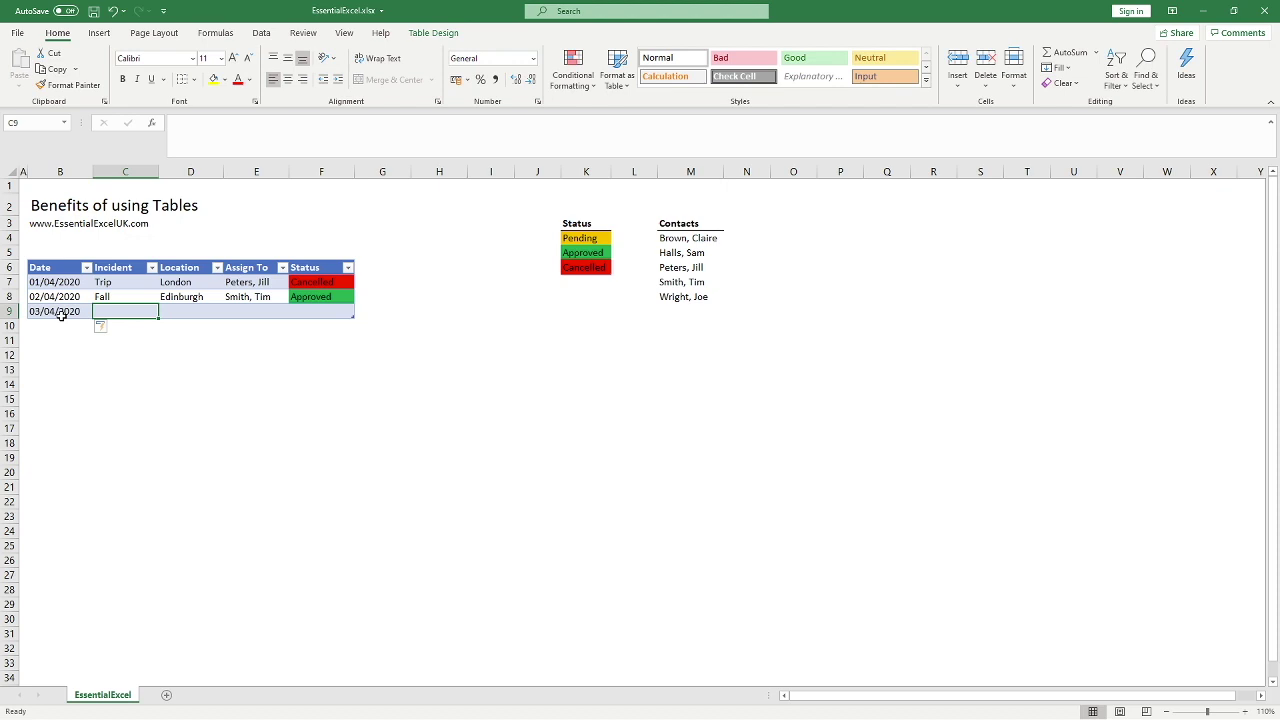
pyautogui.write('ri')
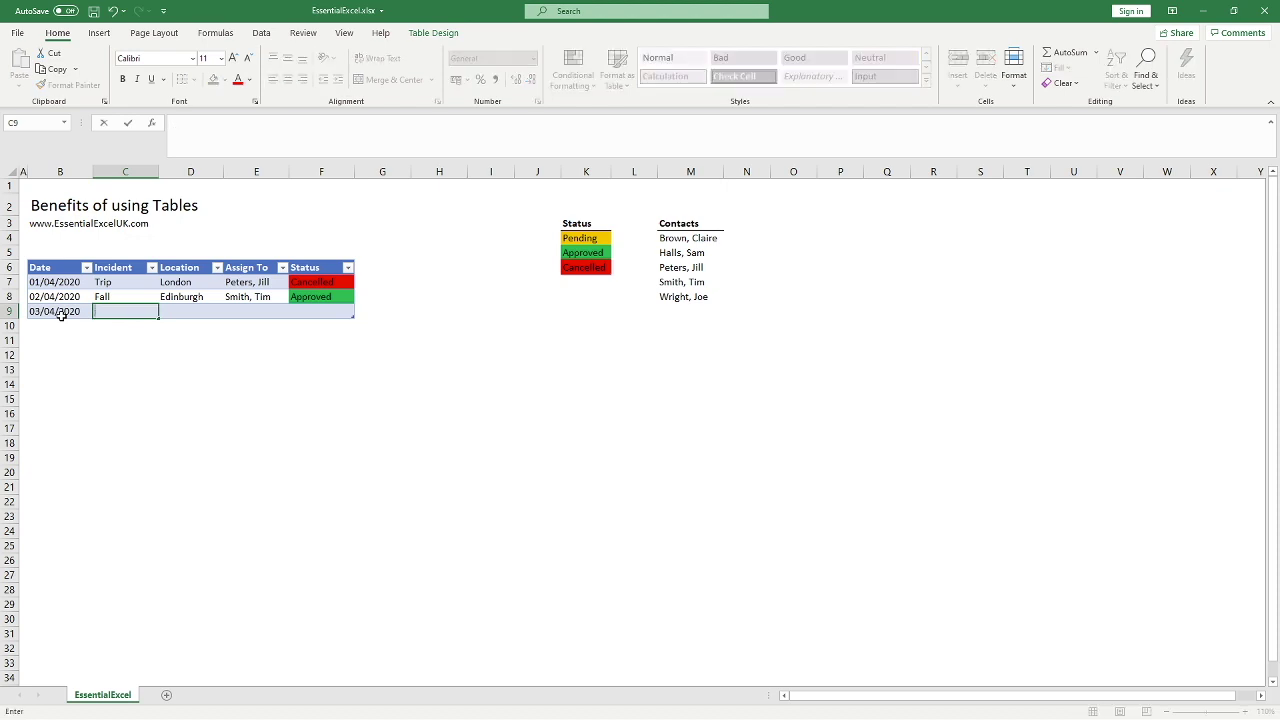
pyautogui.write('Trip')
pyautogui.press('Tab')
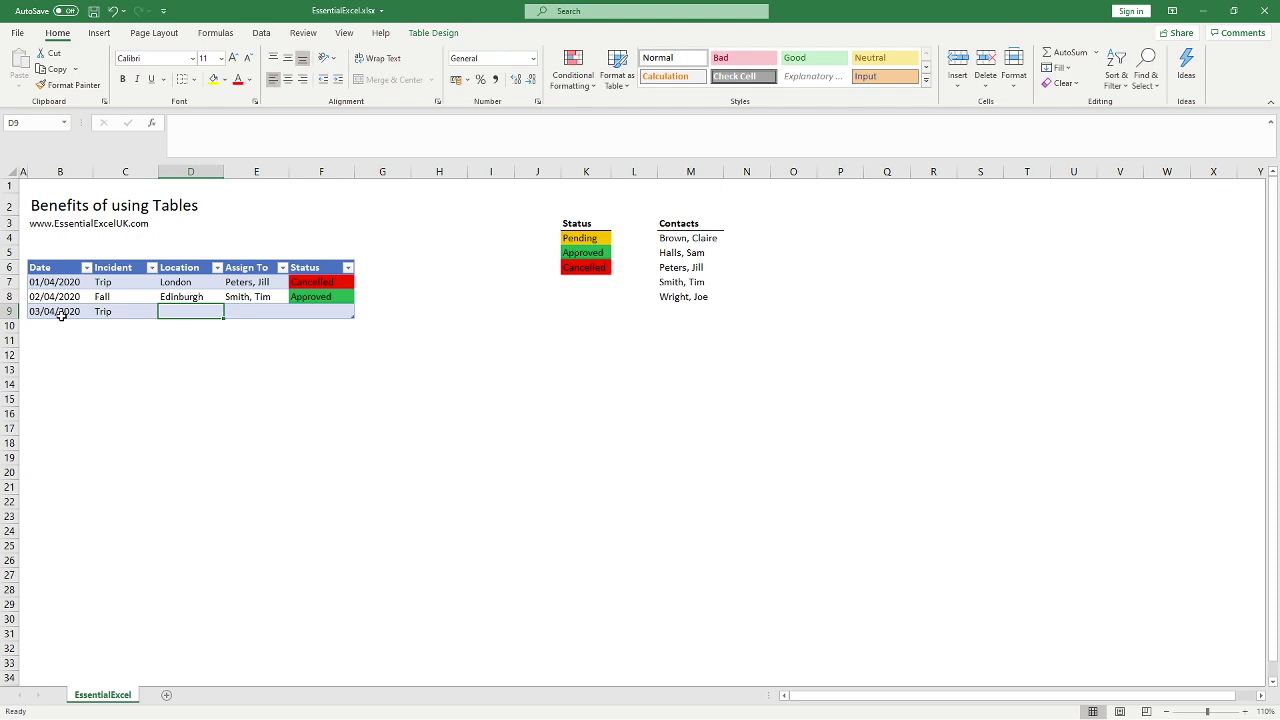
pyautogui.write('Bristol')
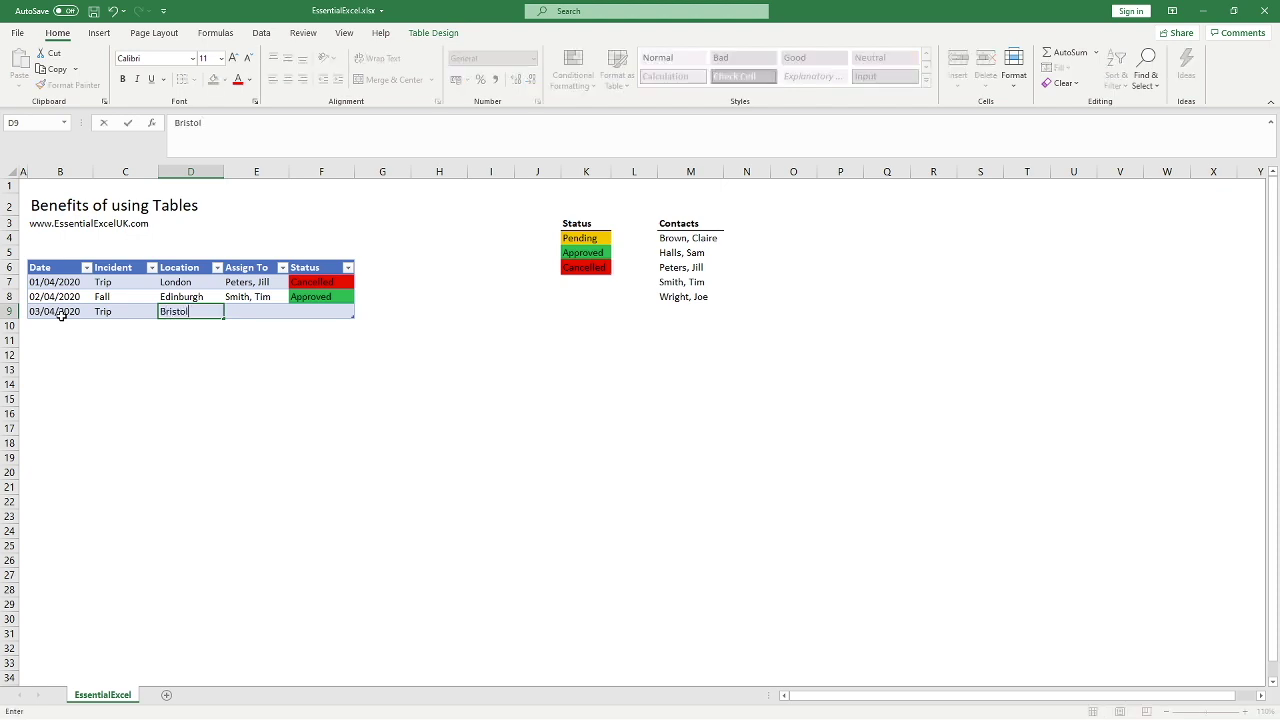
pyautogui.press('Tab')
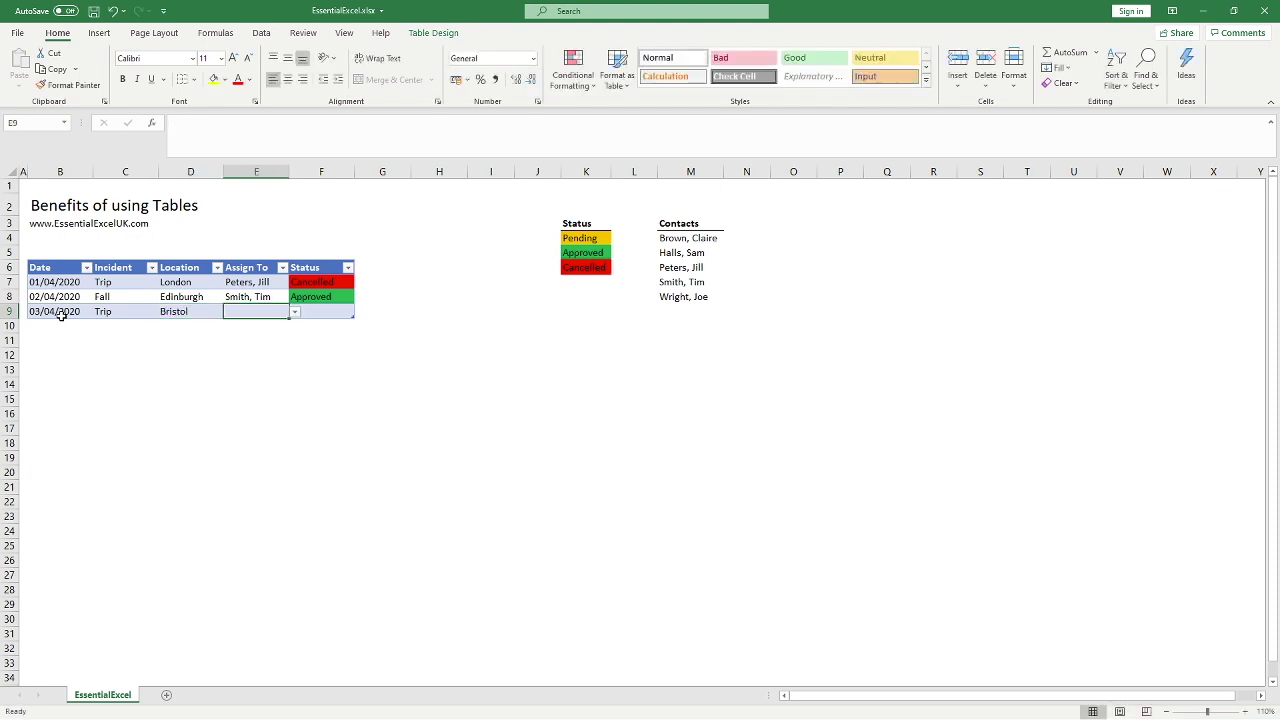
# Pick the contact for Assign To and set the new row's Status to Pending from the drop-downs
pyautogui.click(295, 312)
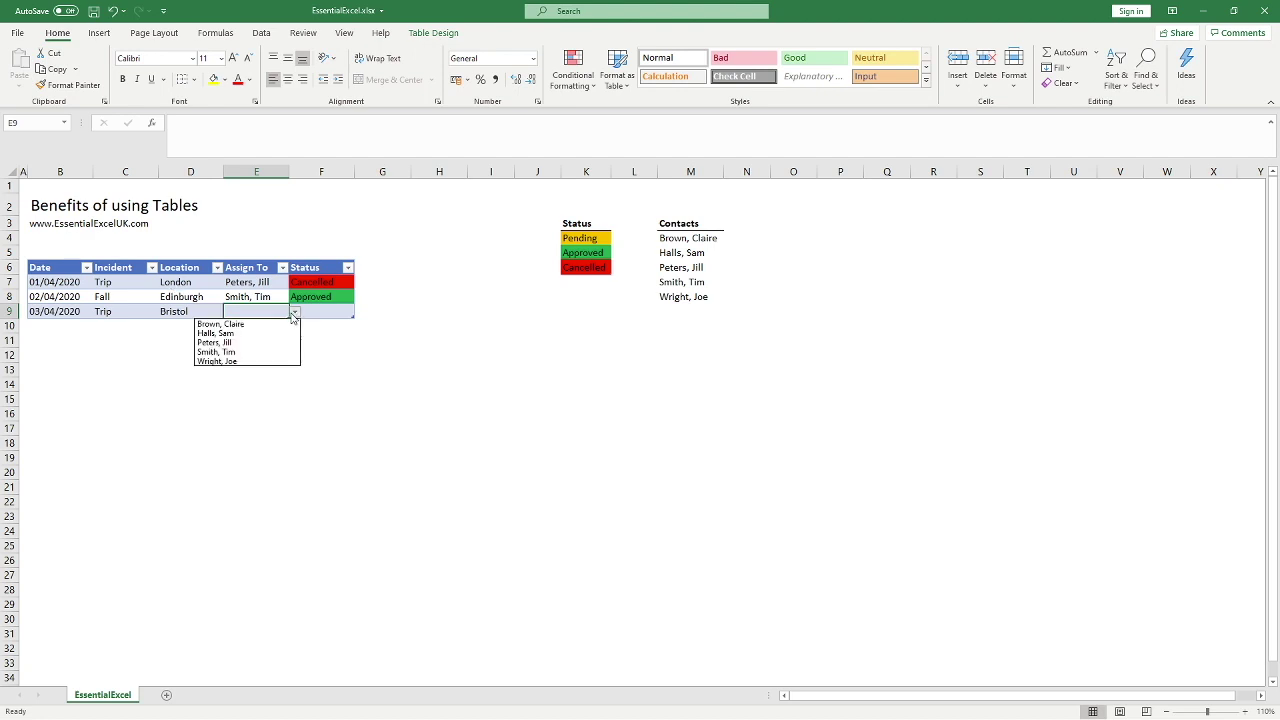
pyautogui.click(259, 361)
pyautogui.click(337, 314)
pyautogui.click(362, 322)
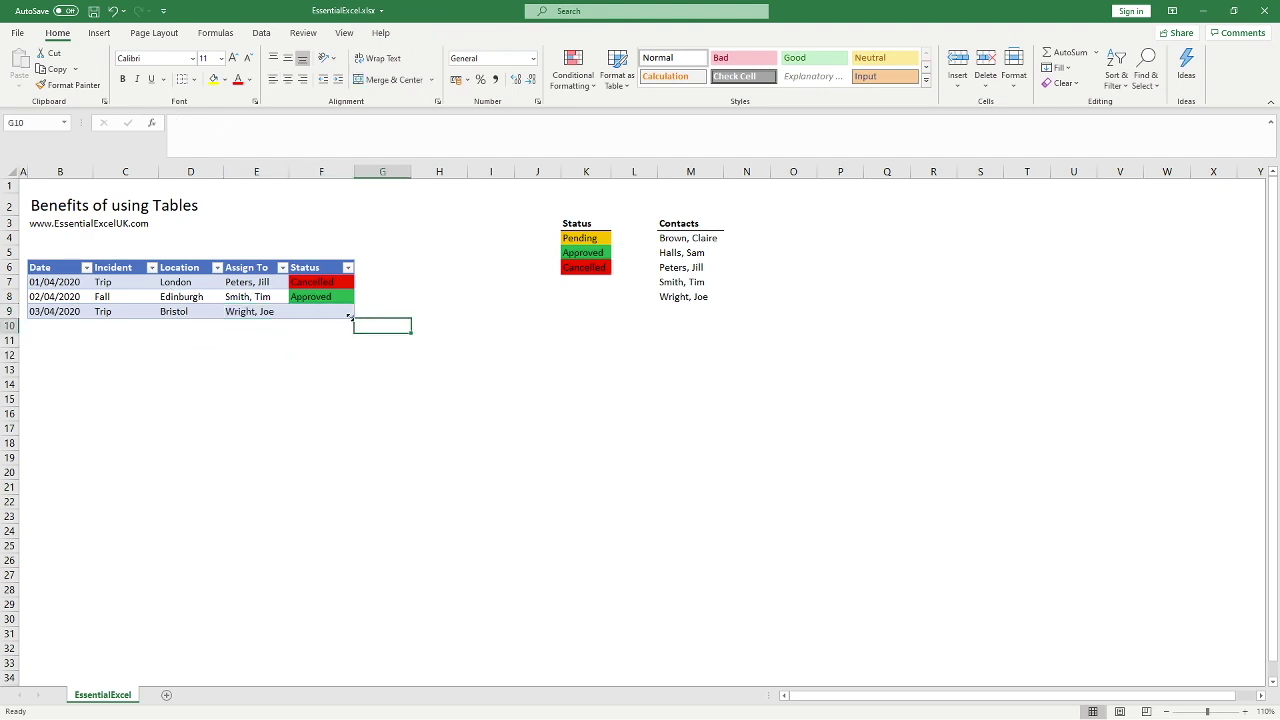
pyautogui.click(345, 312)
pyautogui.click(360, 312)
pyautogui.click(335, 325)
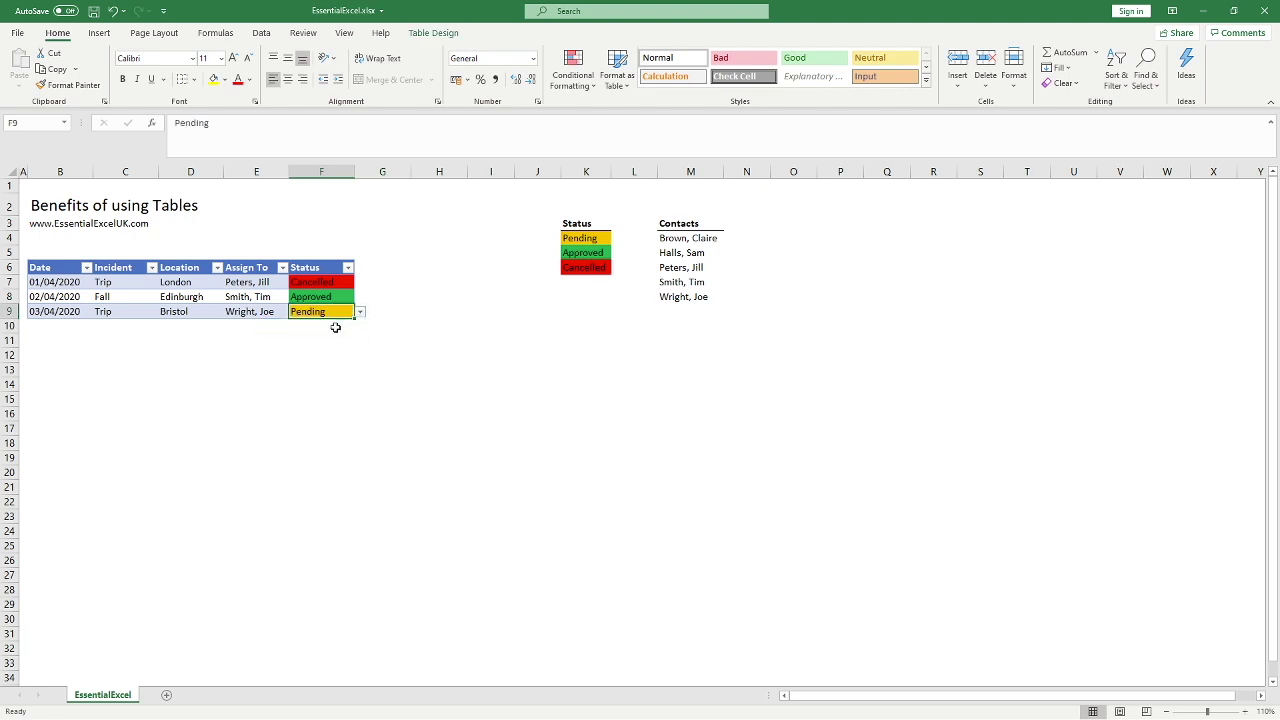
pyautogui.click(346, 362)
pyautogui.click(350, 385)
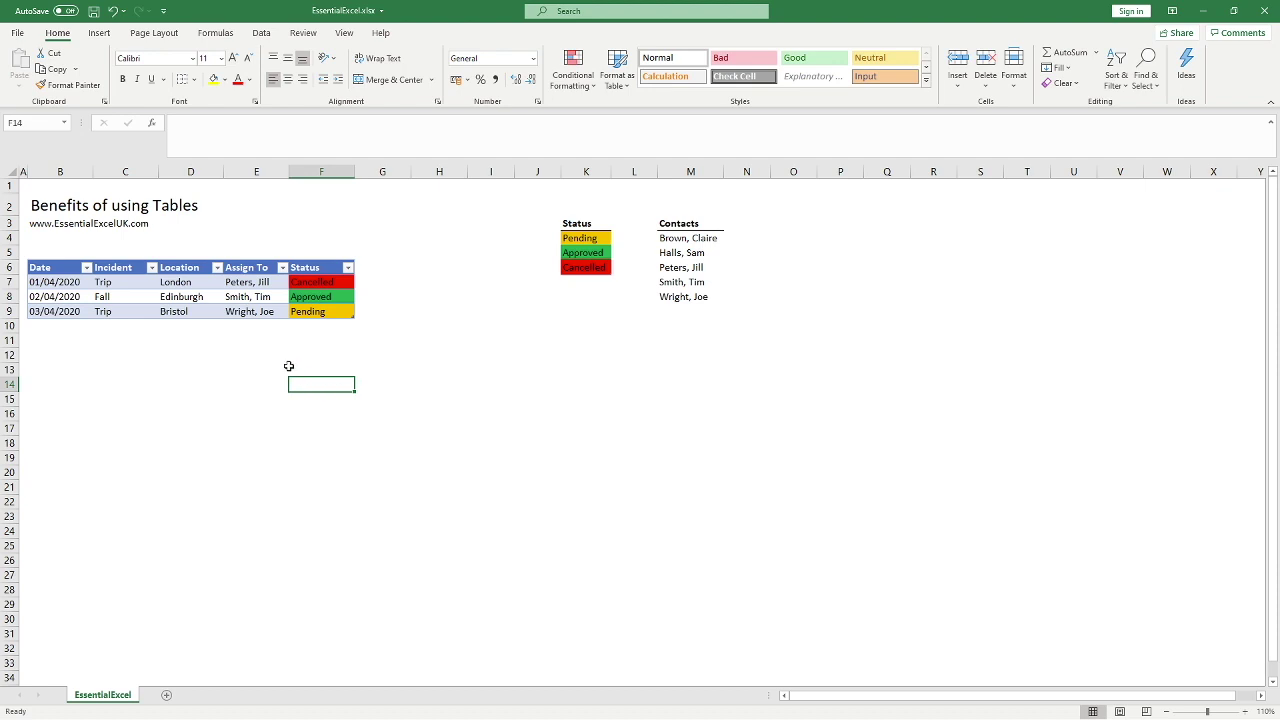
# Delete the 03/04/2020 Trip row from the table as a table row
pyautogui.click(265, 342)
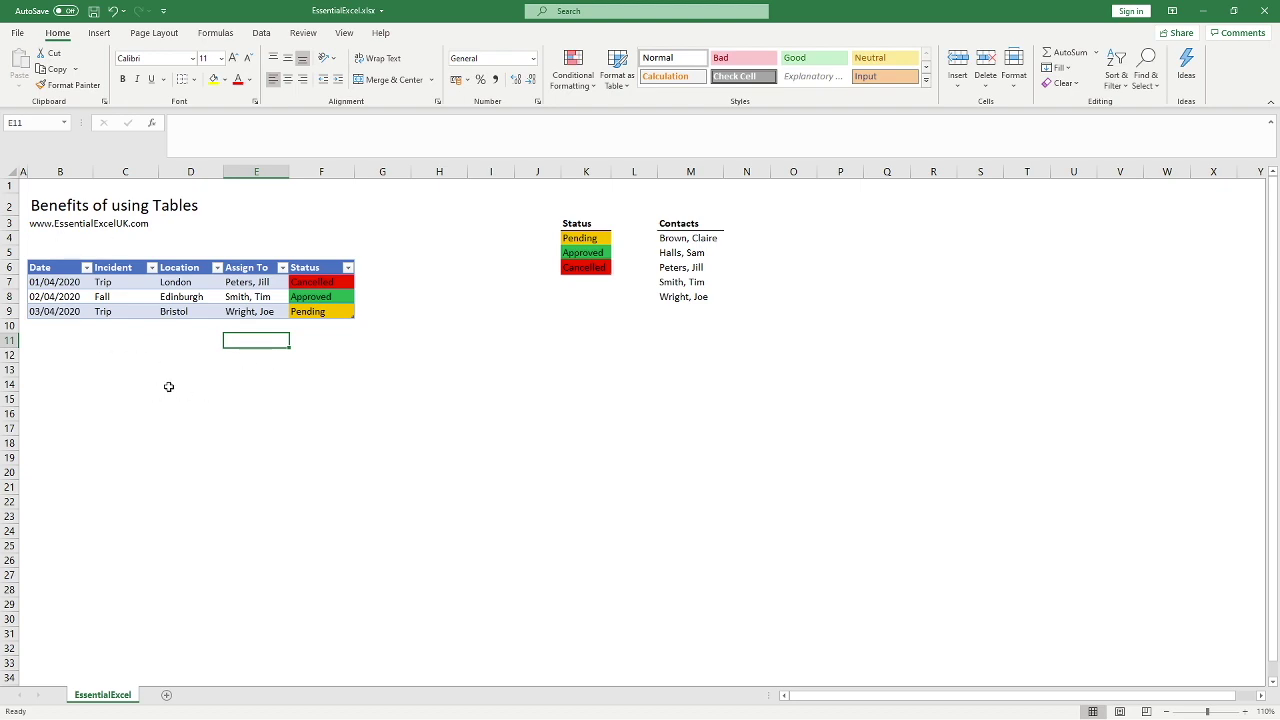
pyautogui.rightClick(102, 316)
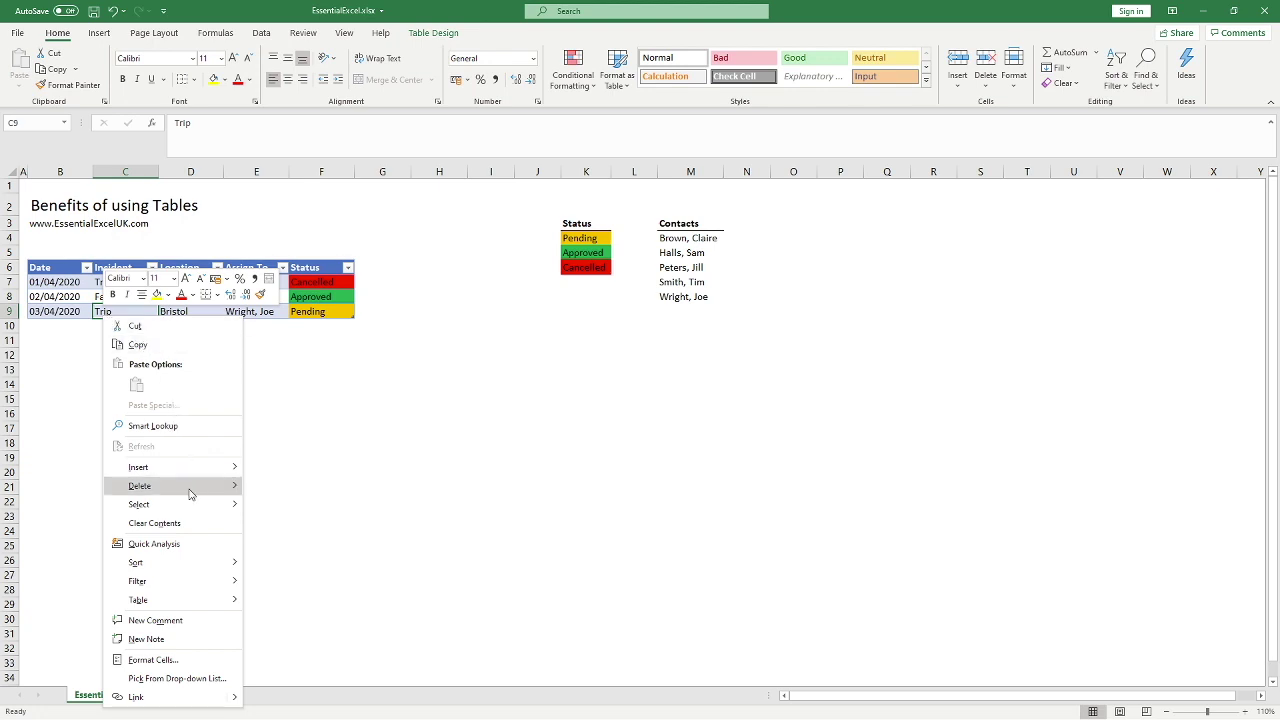
pyautogui.moveTo(190, 490)
pyautogui.click(288, 506)
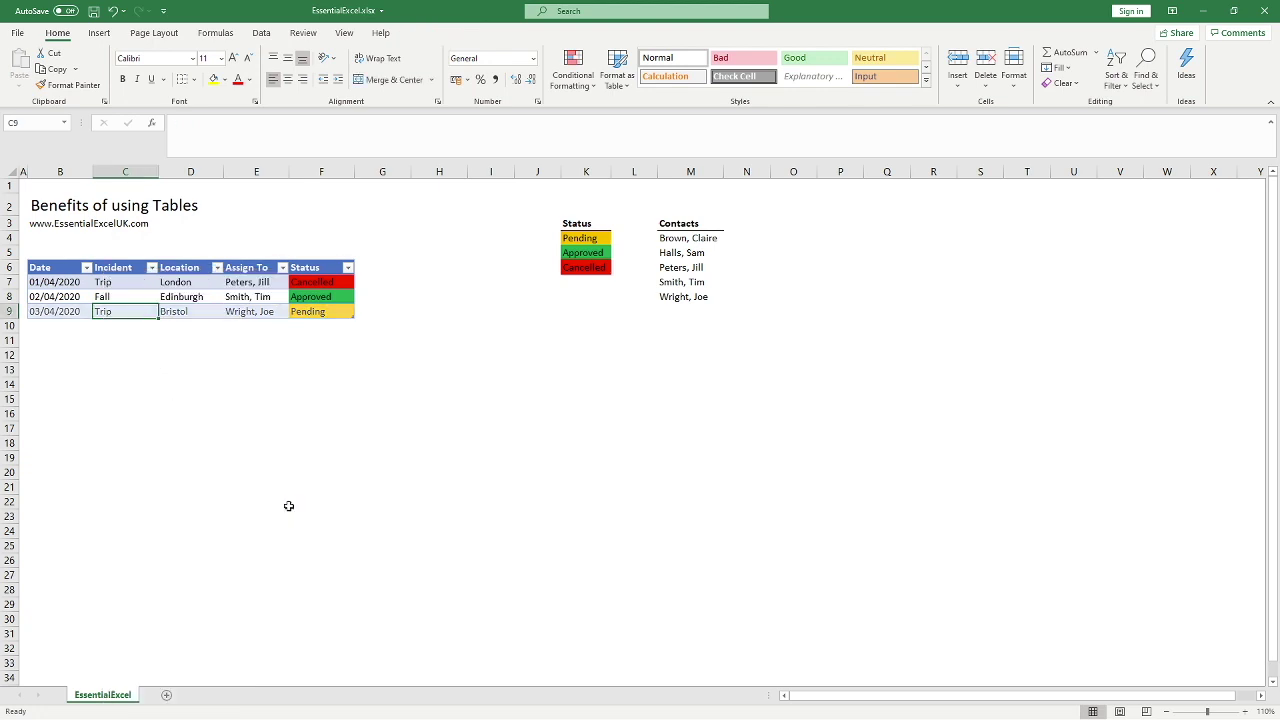
pyautogui.click(110, 310)
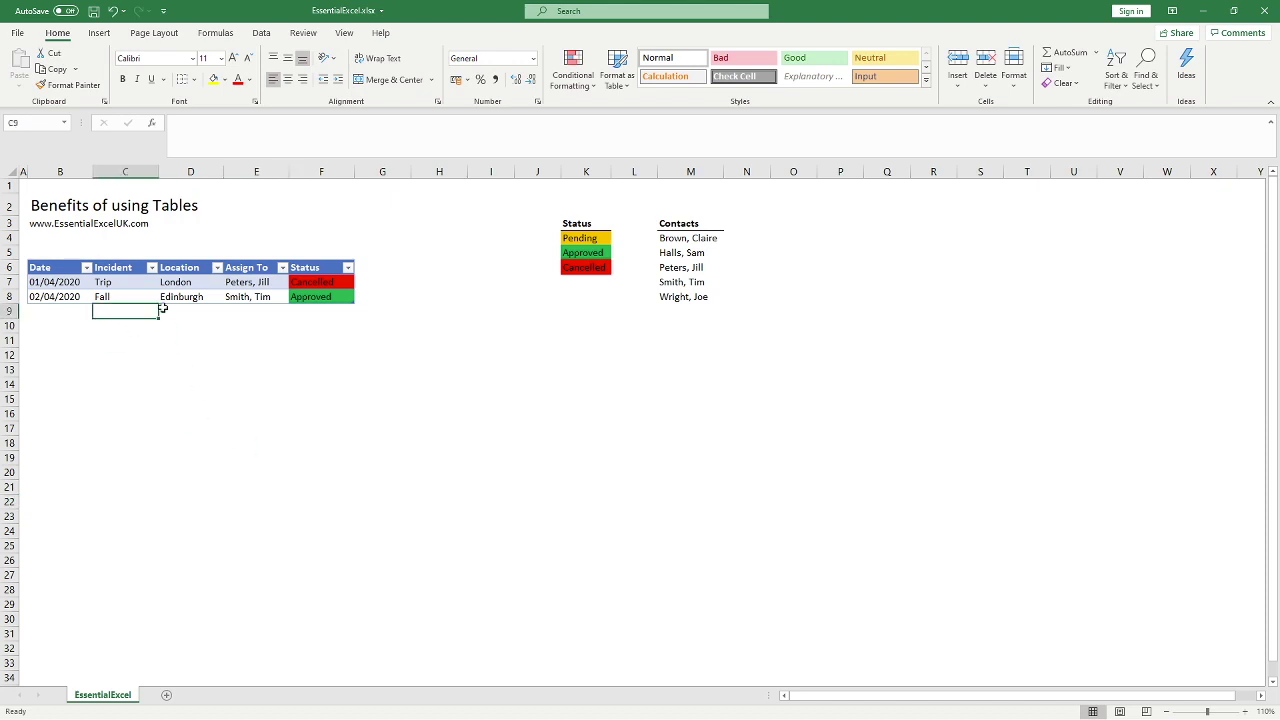
pyautogui.click(284, 315)
pyautogui.click(305, 315)
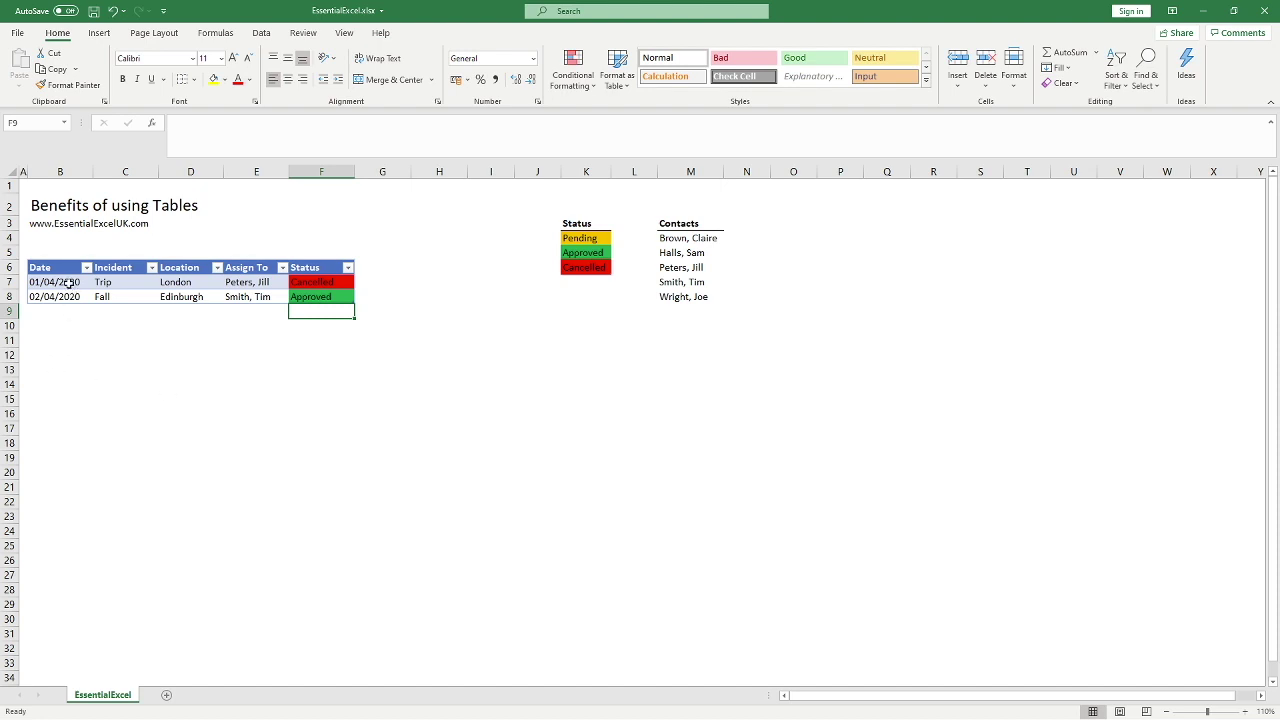
pyautogui.click(170, 407)
# Set the incident table's style to None from the Table Design styles gallery
pyautogui.click(63, 269)
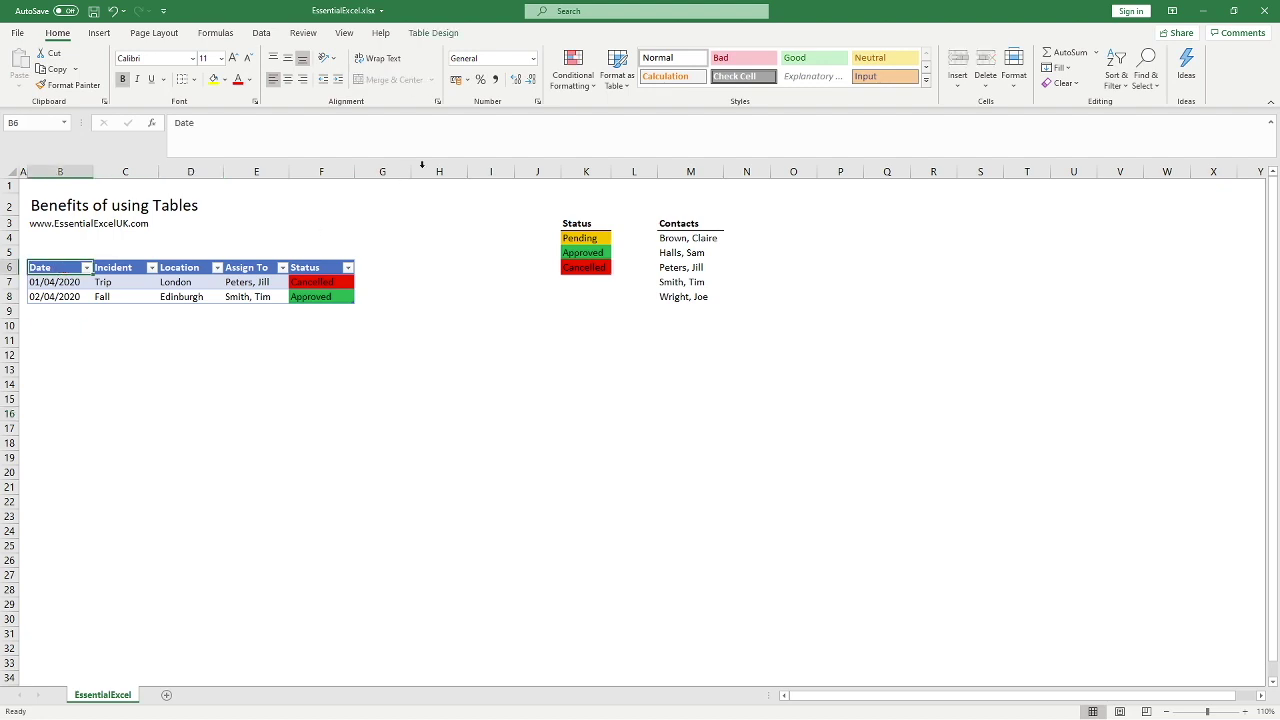
pyautogui.click(446, 35)
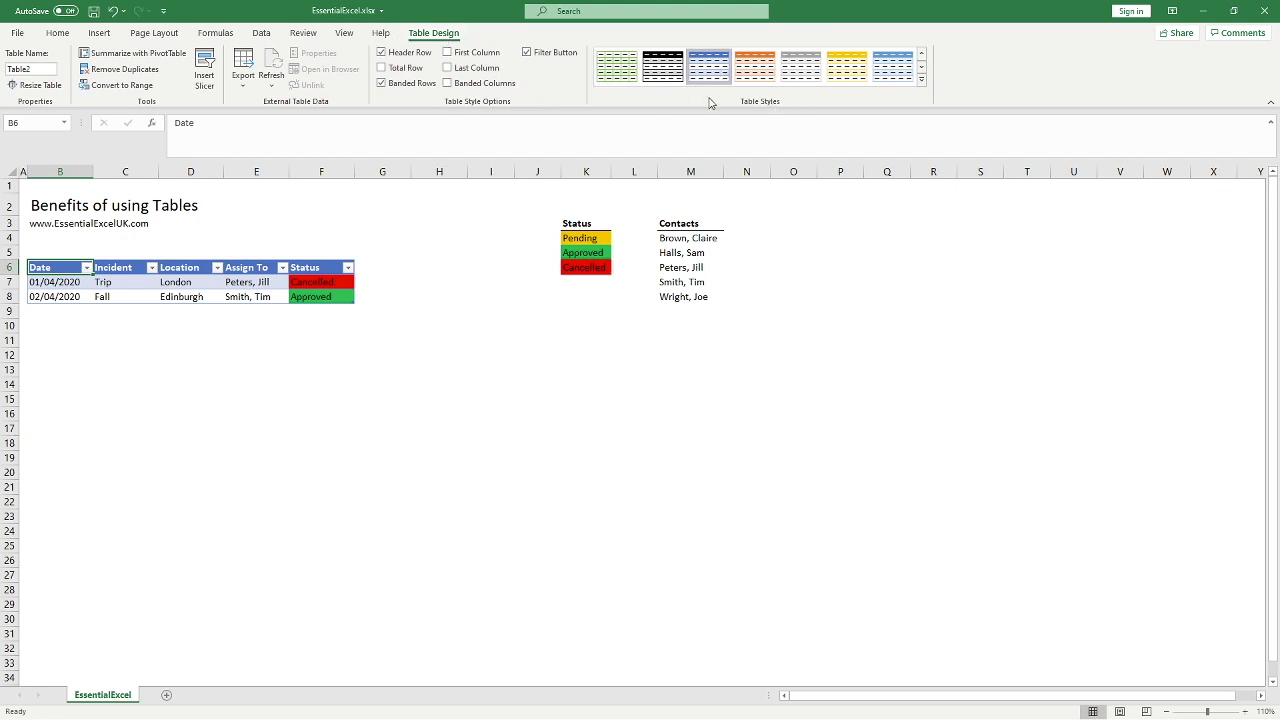
pyautogui.click(922, 80)
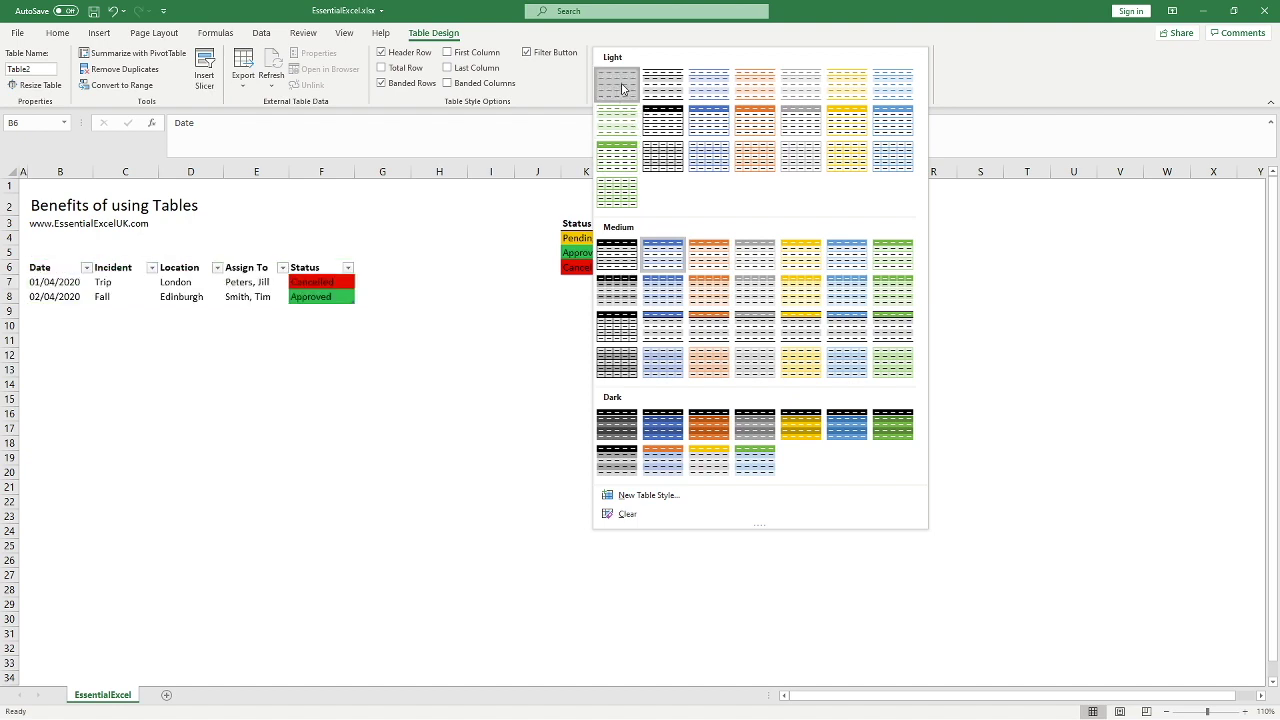
pyautogui.click(622, 89)
pyautogui.click(302, 413)
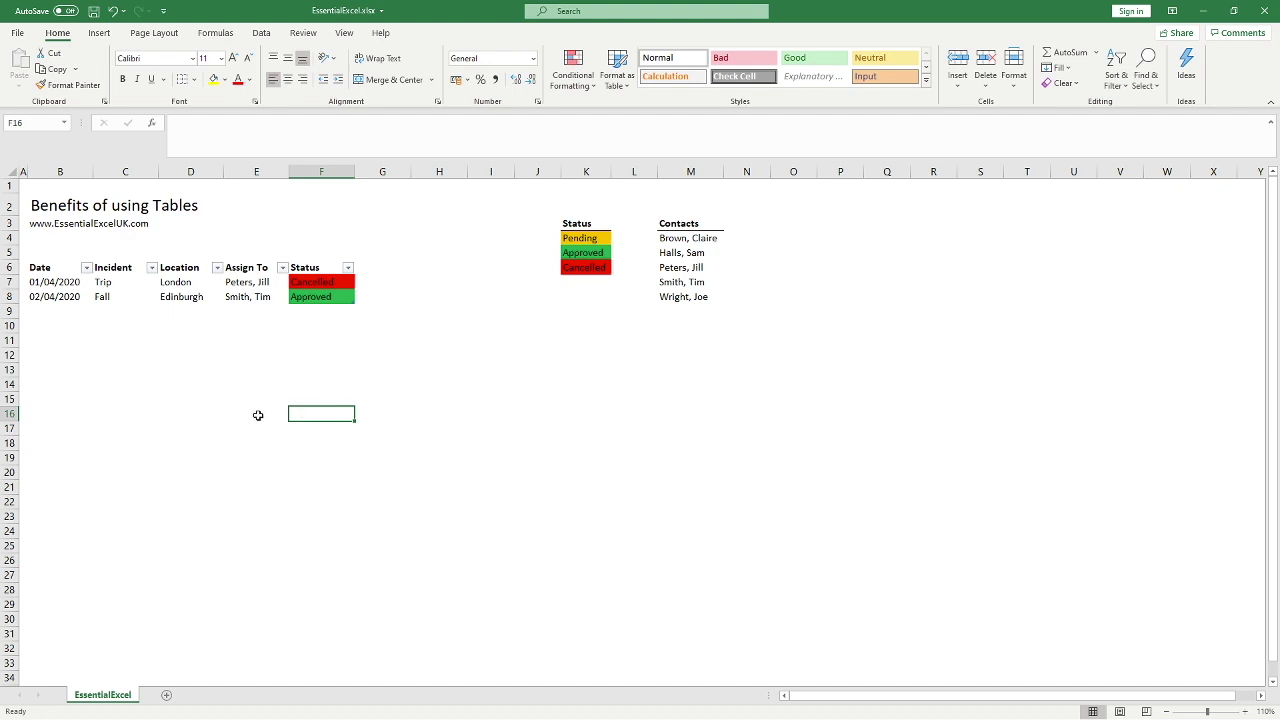
pyautogui.click(258, 385)
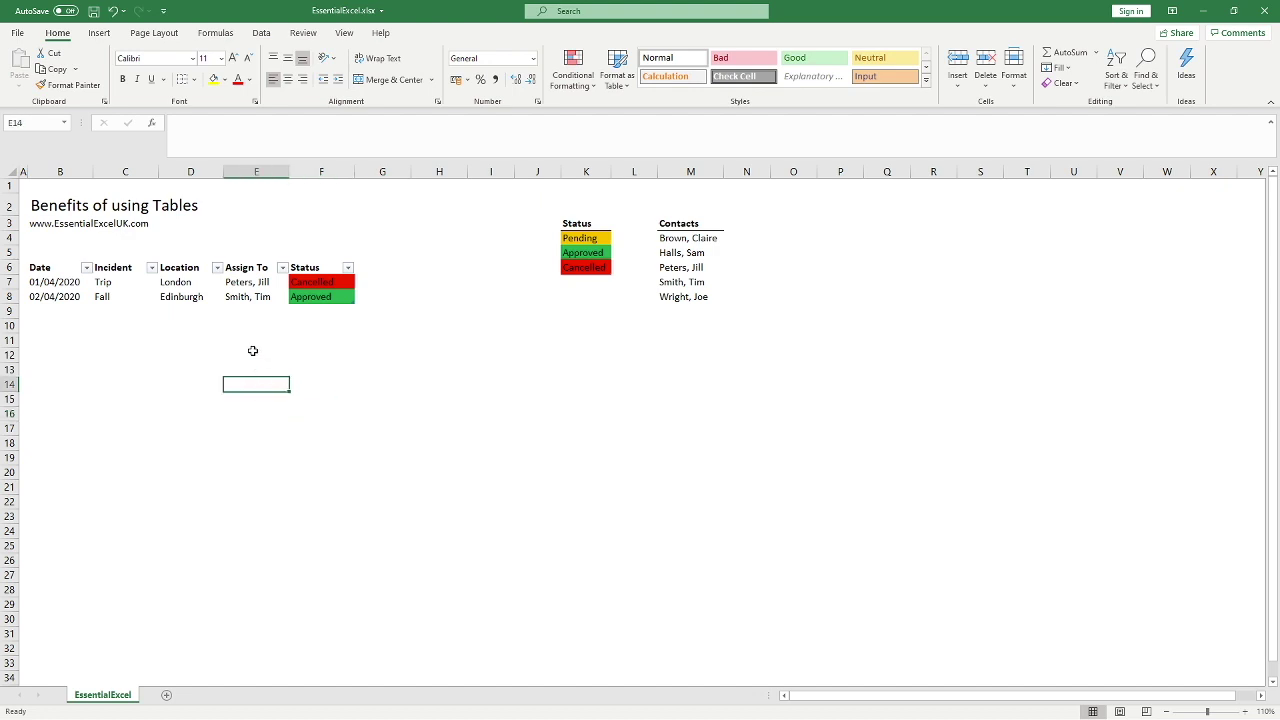
pyautogui.click(242, 297)
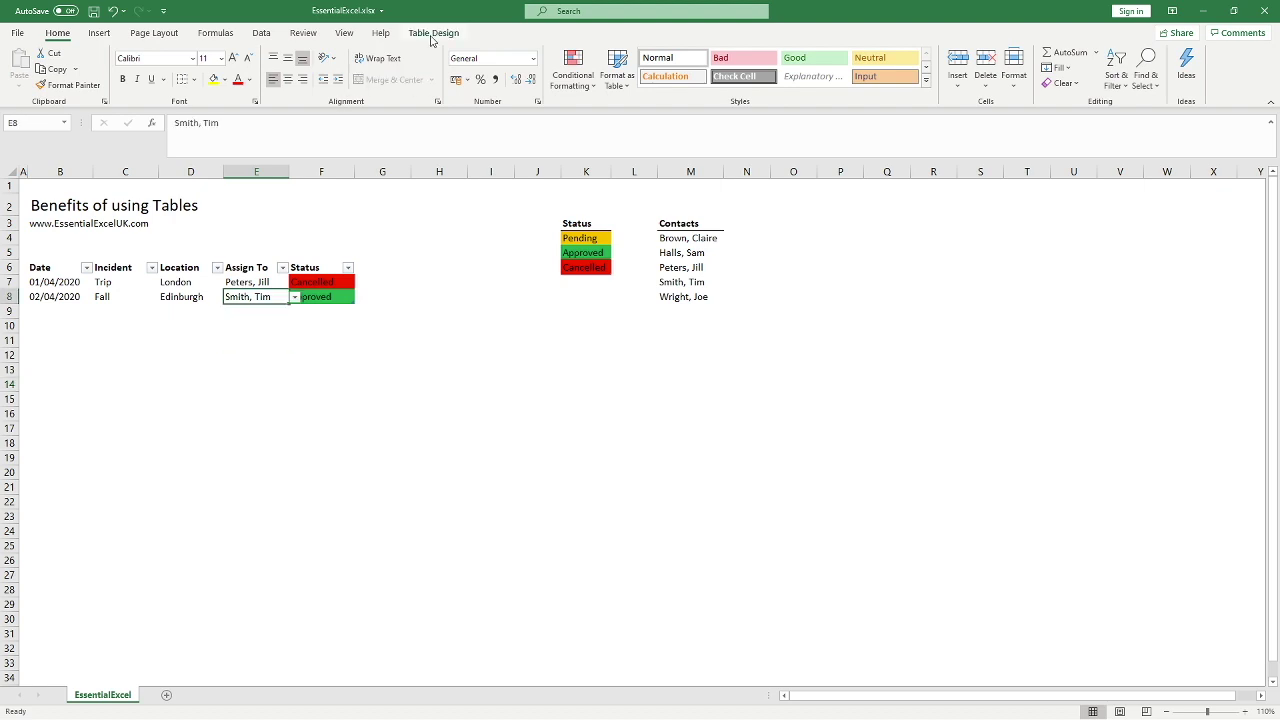
pyautogui.click(372, 441)
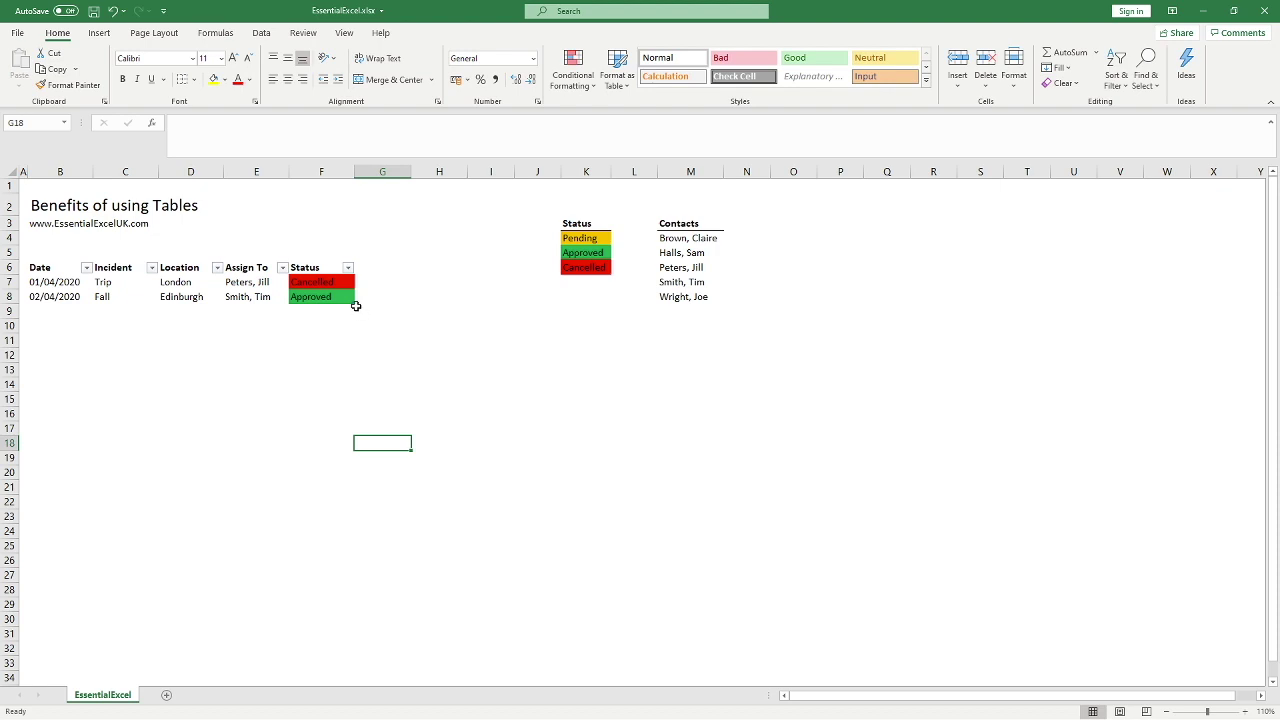
pyautogui.click(348, 295)
pyautogui.click(368, 313)
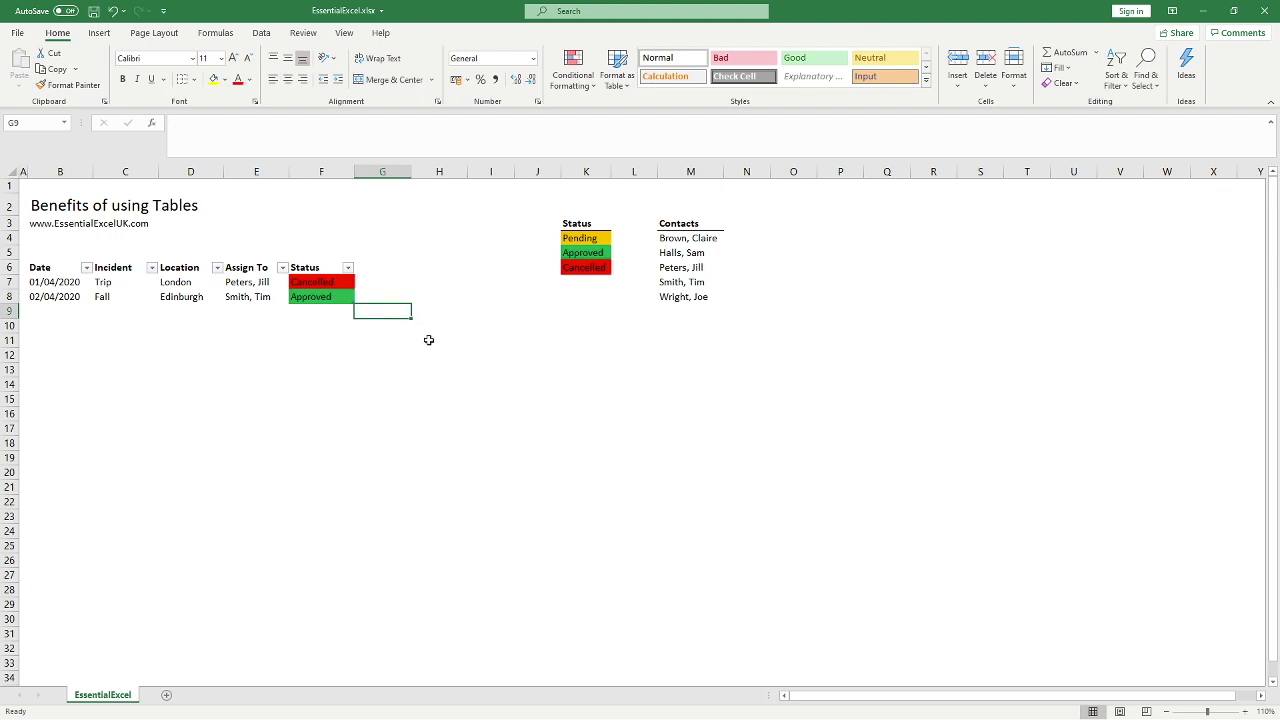
pyautogui.click(428, 340)
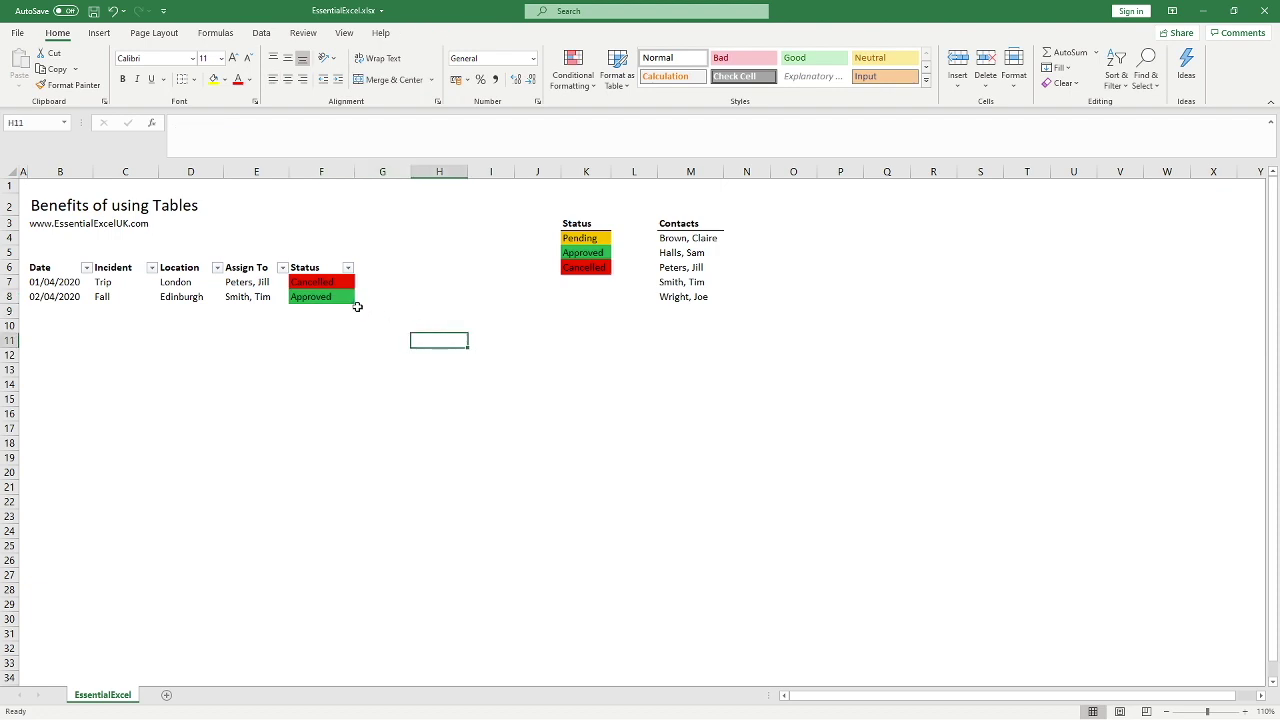